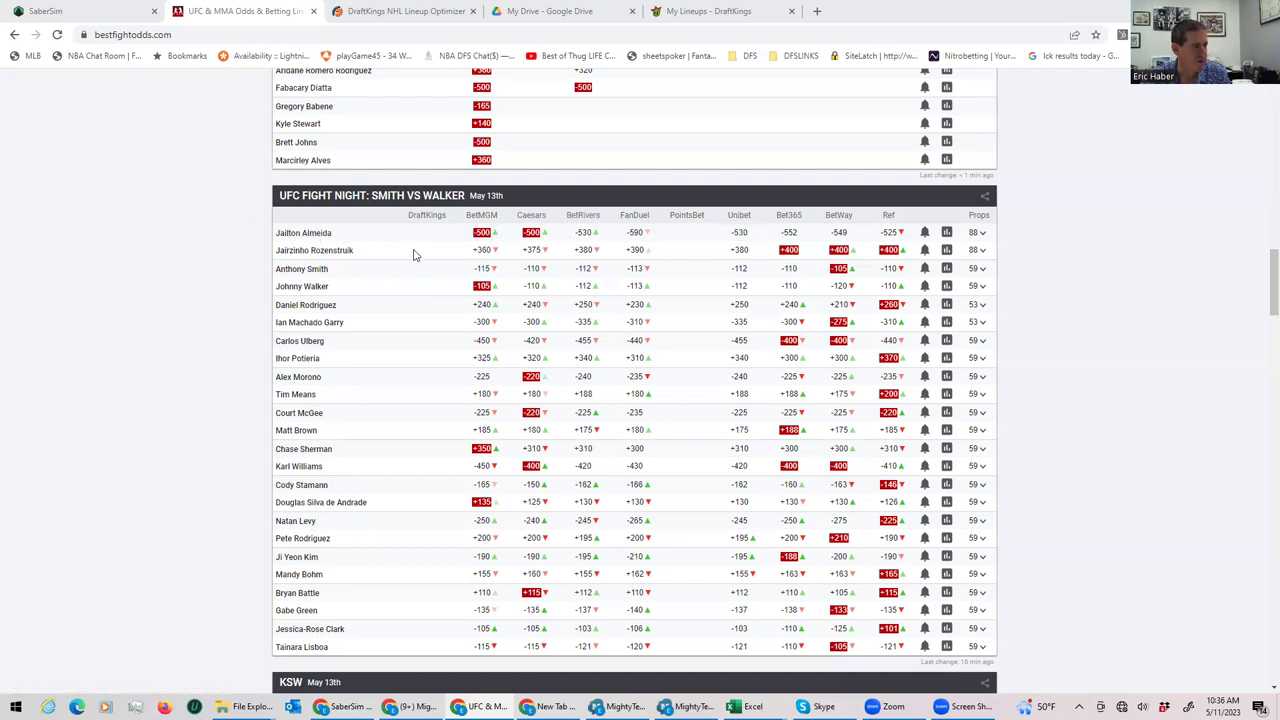
- Examine the prop odds for the Almeida–Rozenstruik fight on Best Fight Odds, collapse them, and switch to the DraftKings lineup editor
click(982, 234)
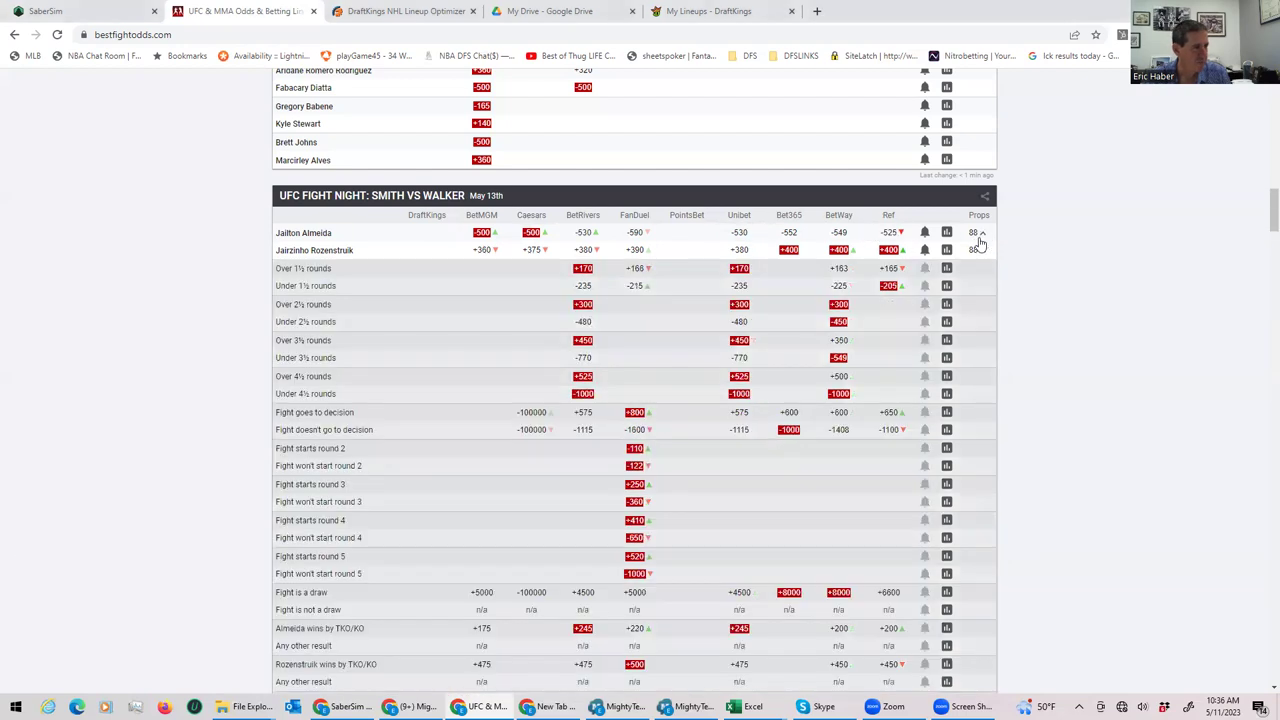
scroll(608, 520, down, 2)
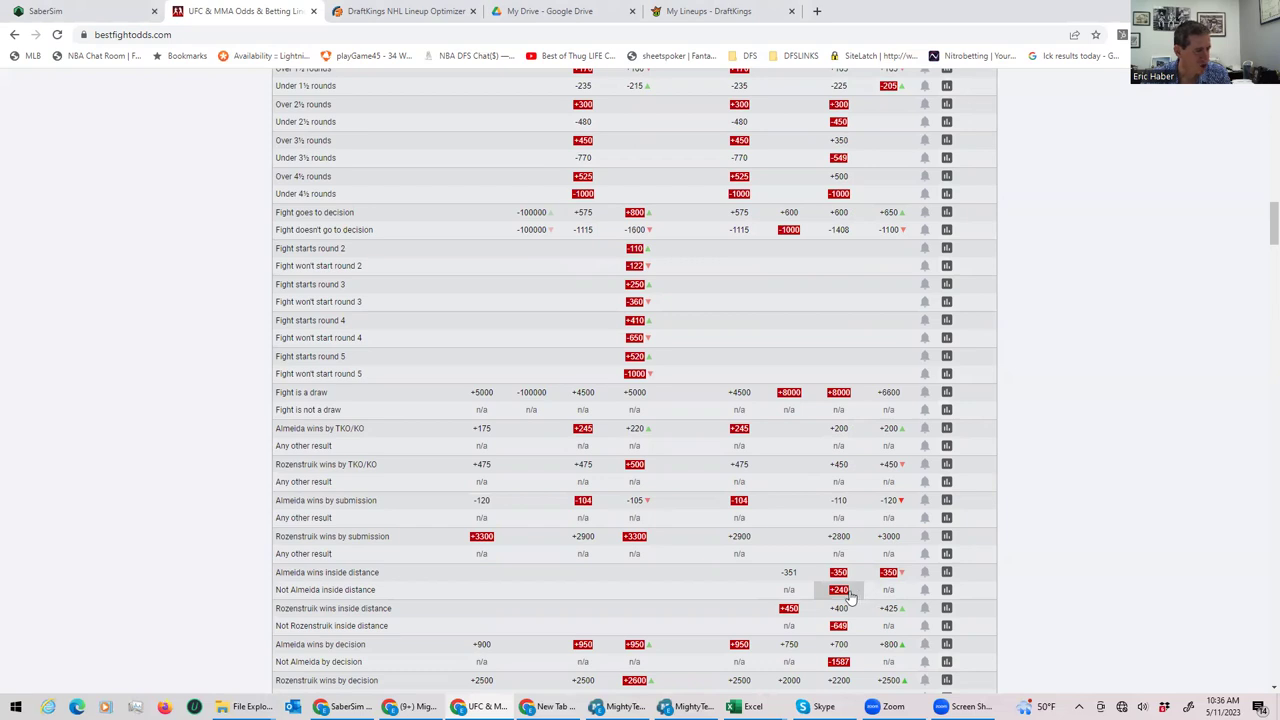
scroll(857, 594, up, 3)
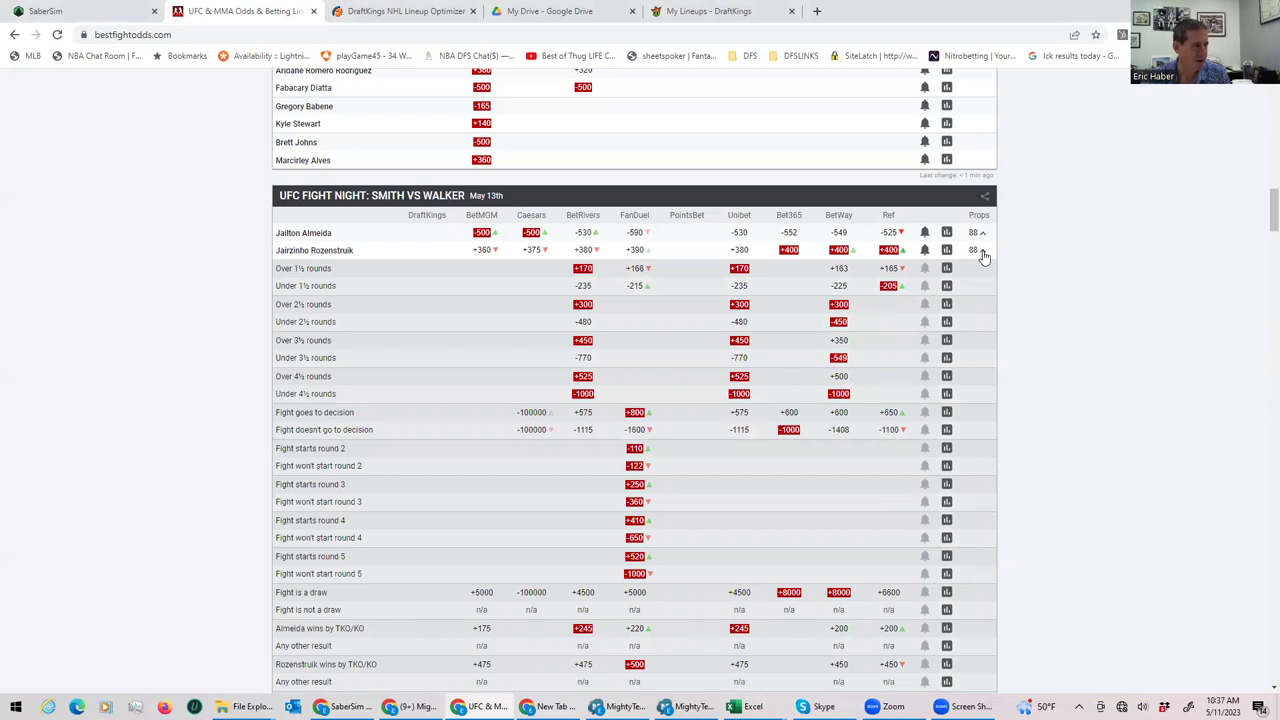
click(983, 254)
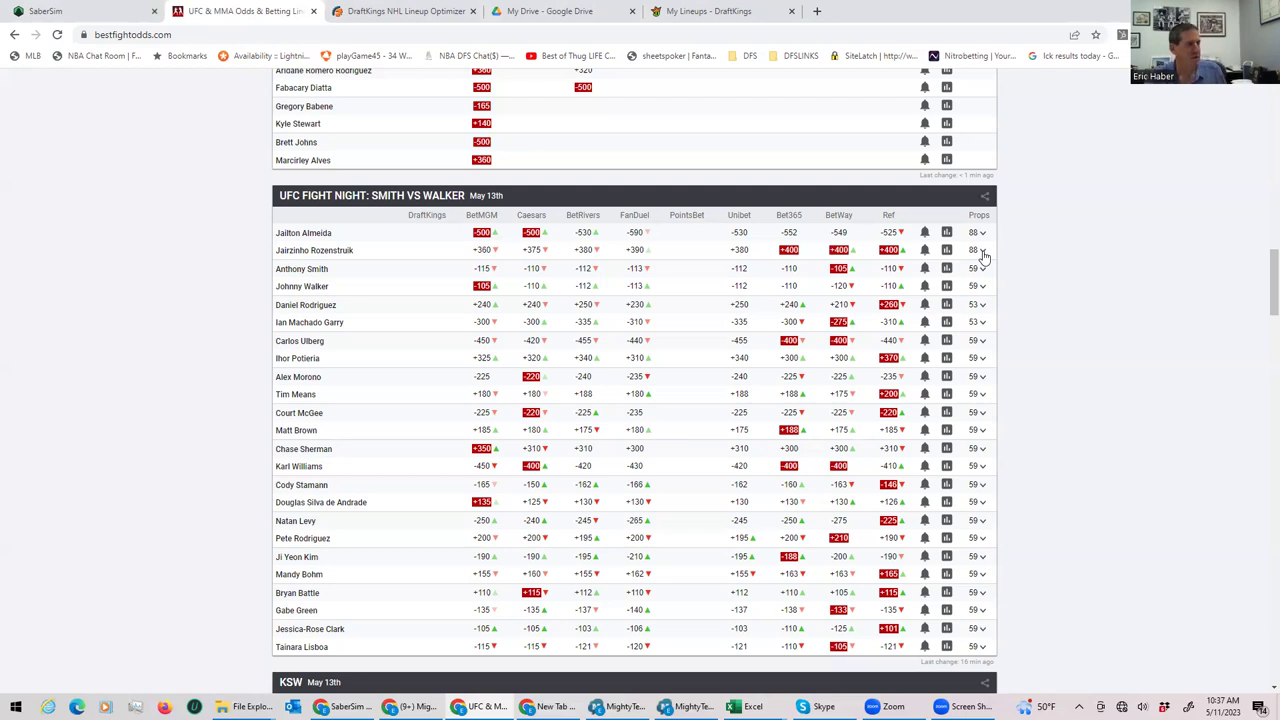
click(686, 12)
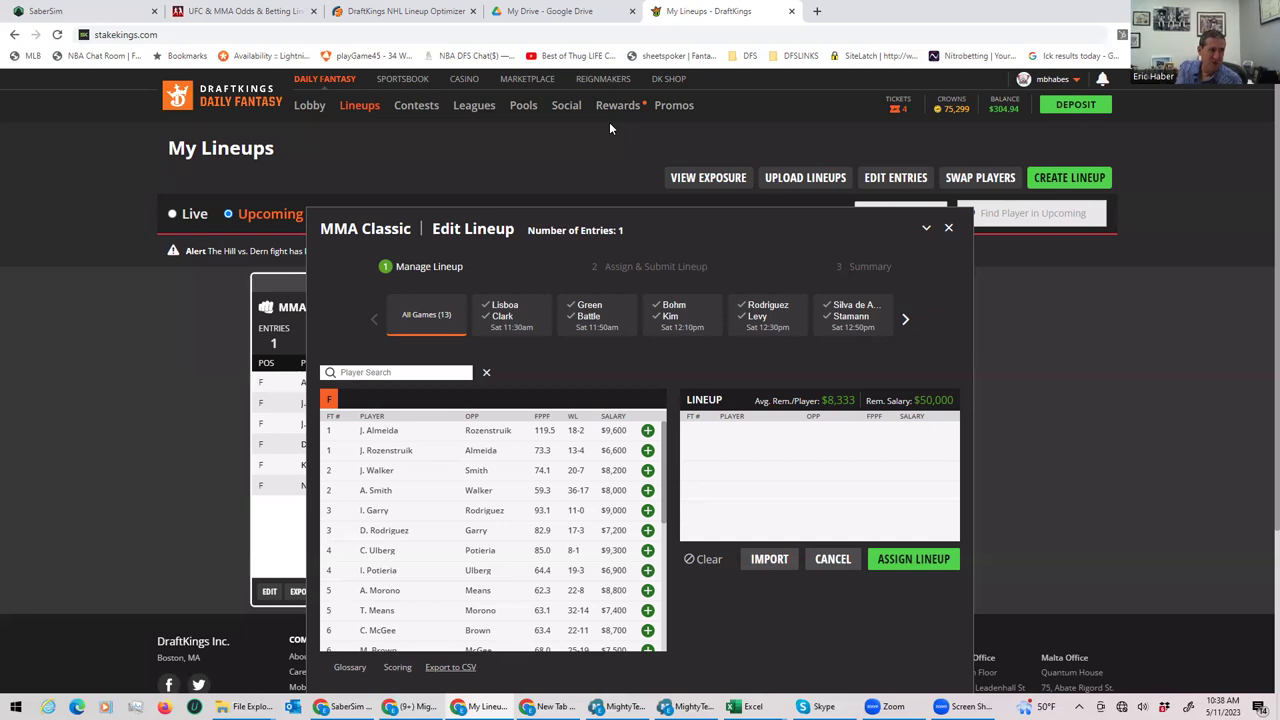
- Switch to Best Fight Odds and examine the prop odds for the Chase Sherman–Karl Williams fight
click(250, 11)
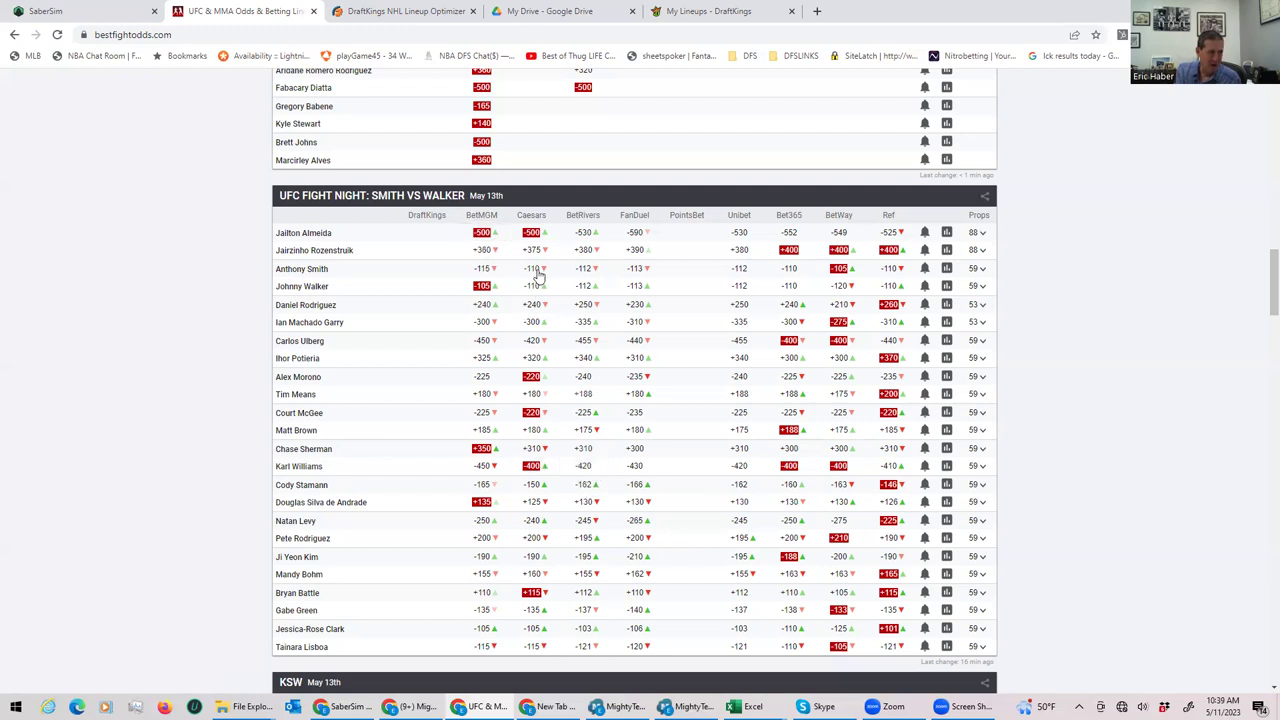
click(985, 467)
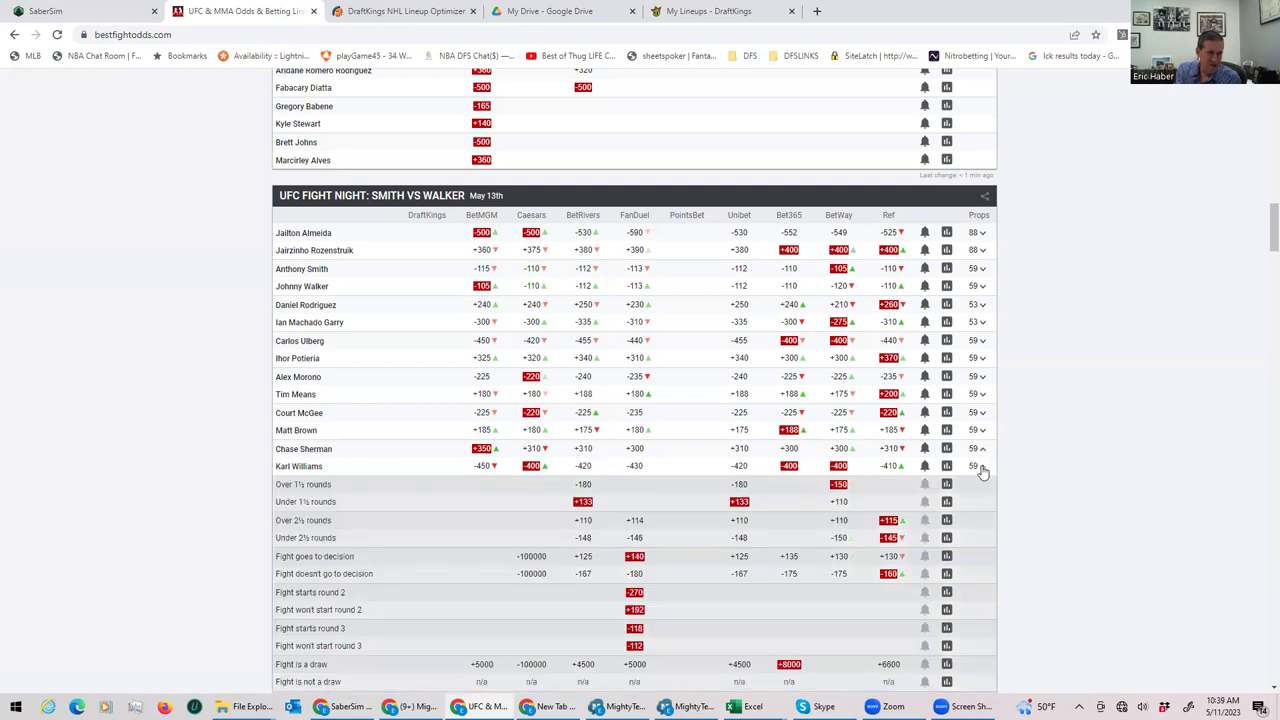
scroll(665, 572, down, 2)
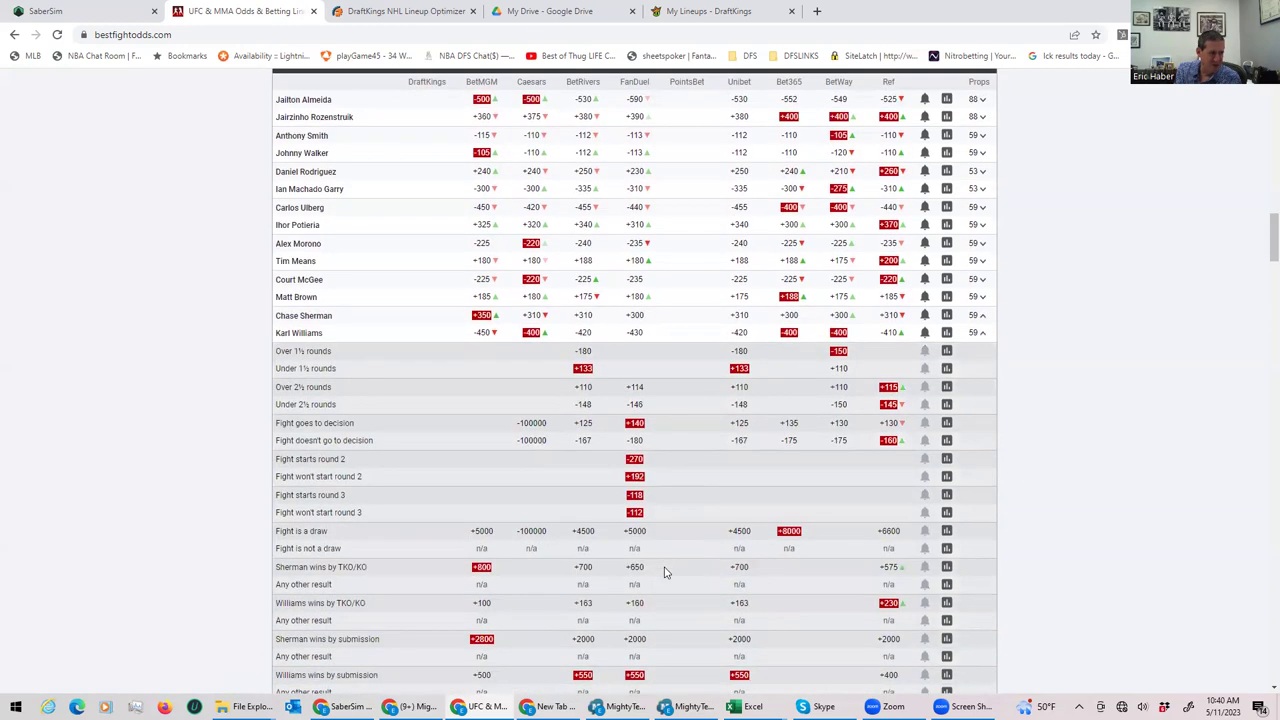
scroll(665, 572, down, 2)
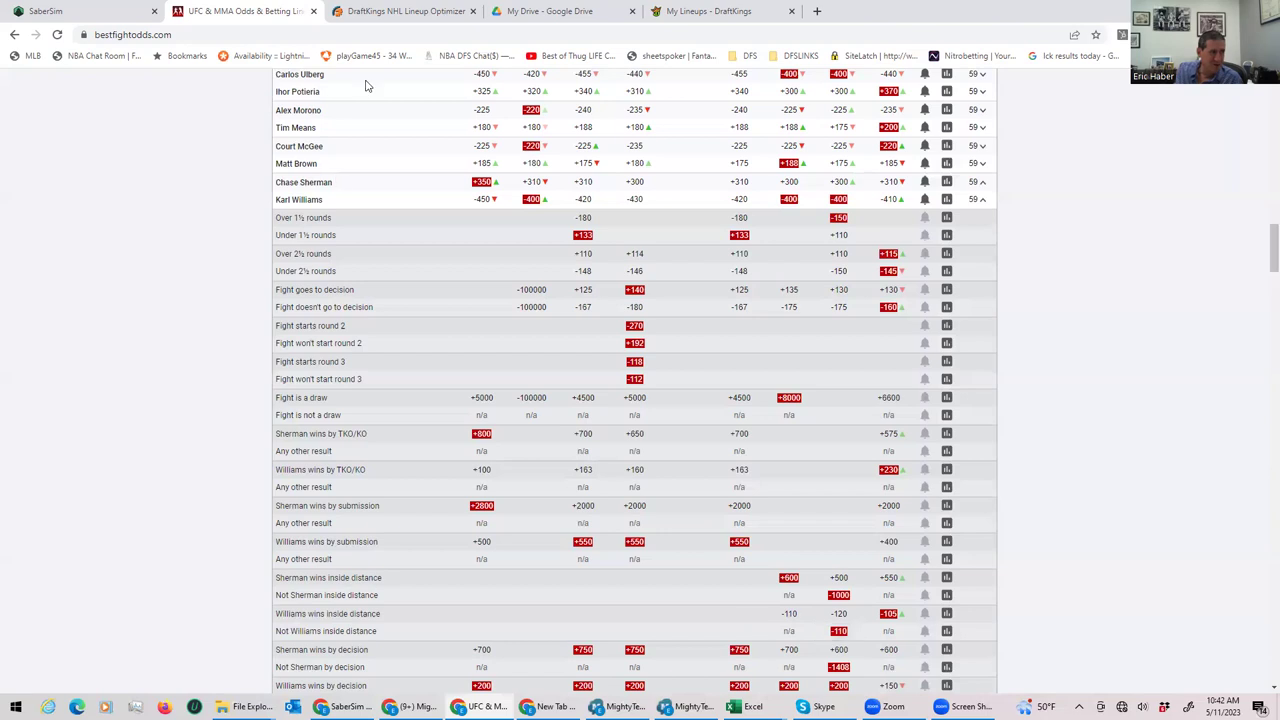
- Switch to DraftKings and add J. Almeida and K. Williams to the MMA Classic lineup
click(706, 11)
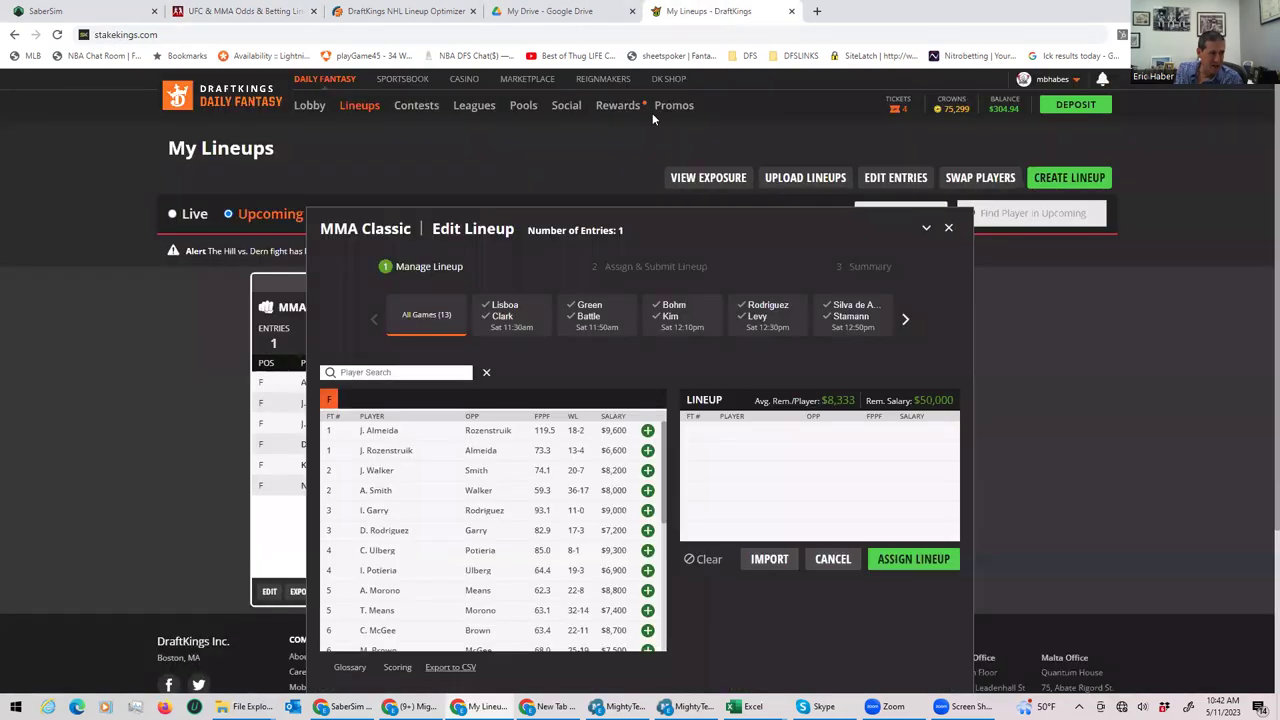
scroll(662, 495, down, 1)
scroll(676, 565, down, 2)
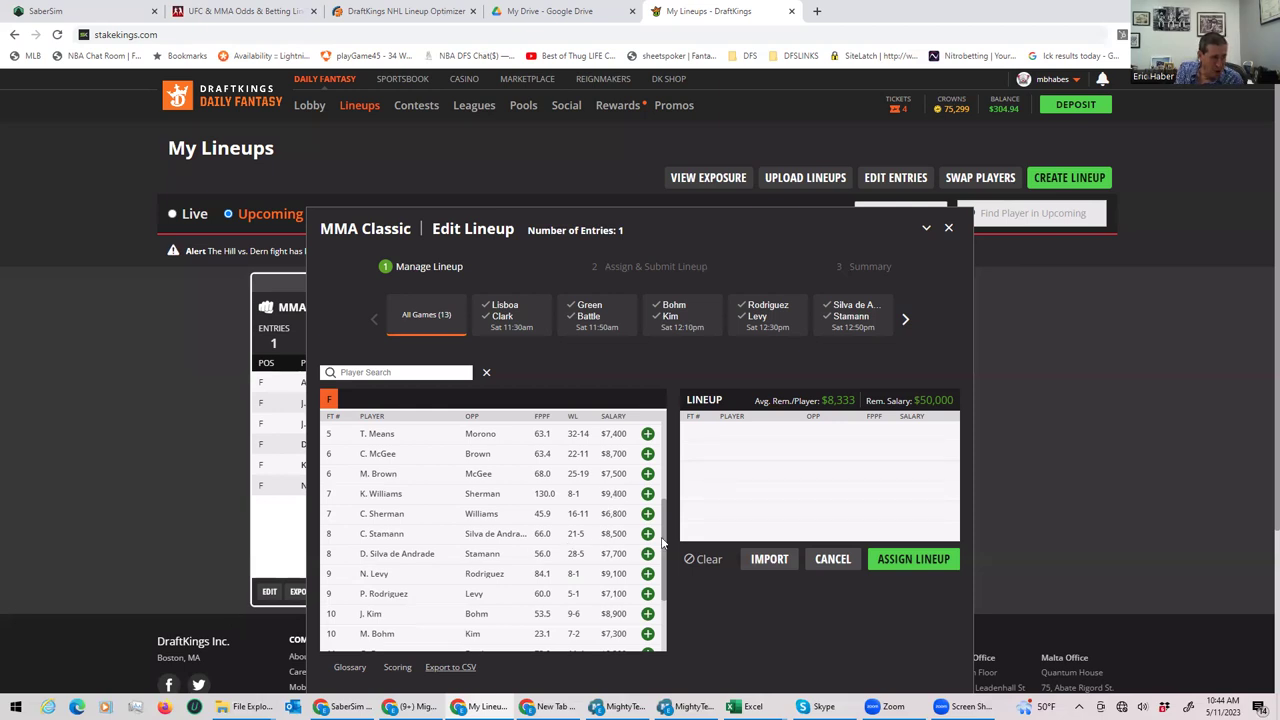
scroll(665, 470, up, 3)
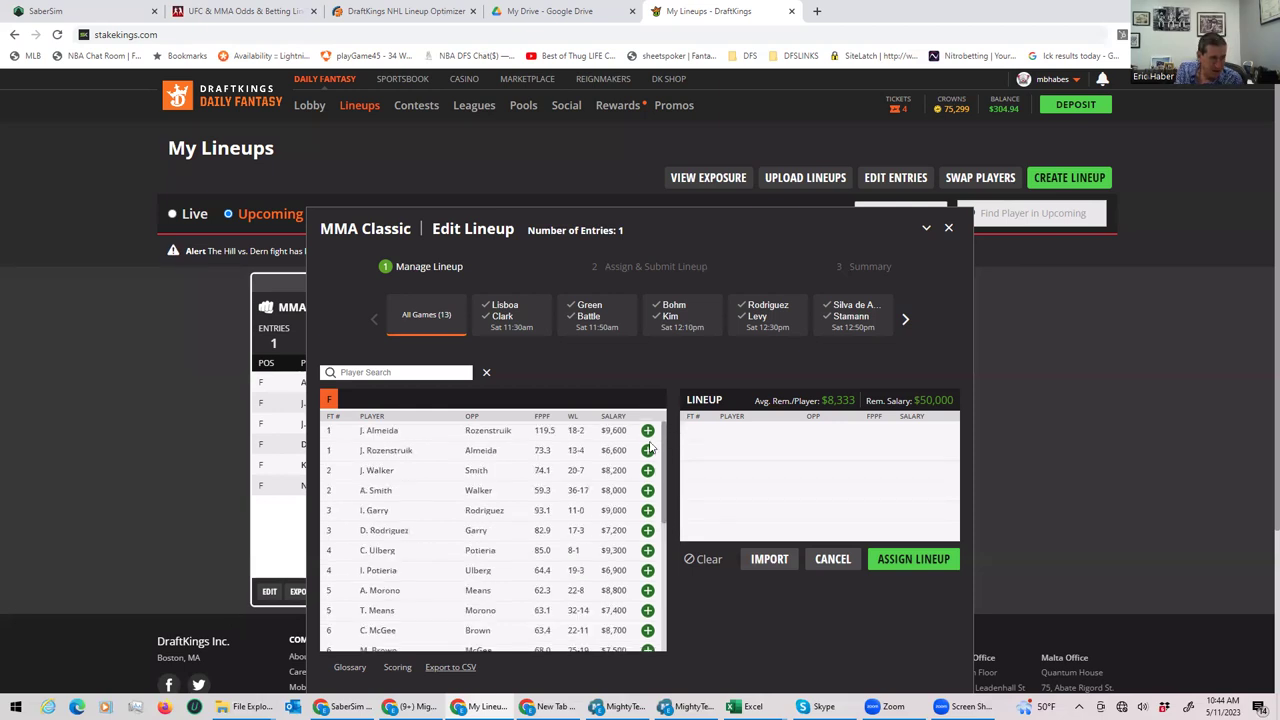
click(647, 431)
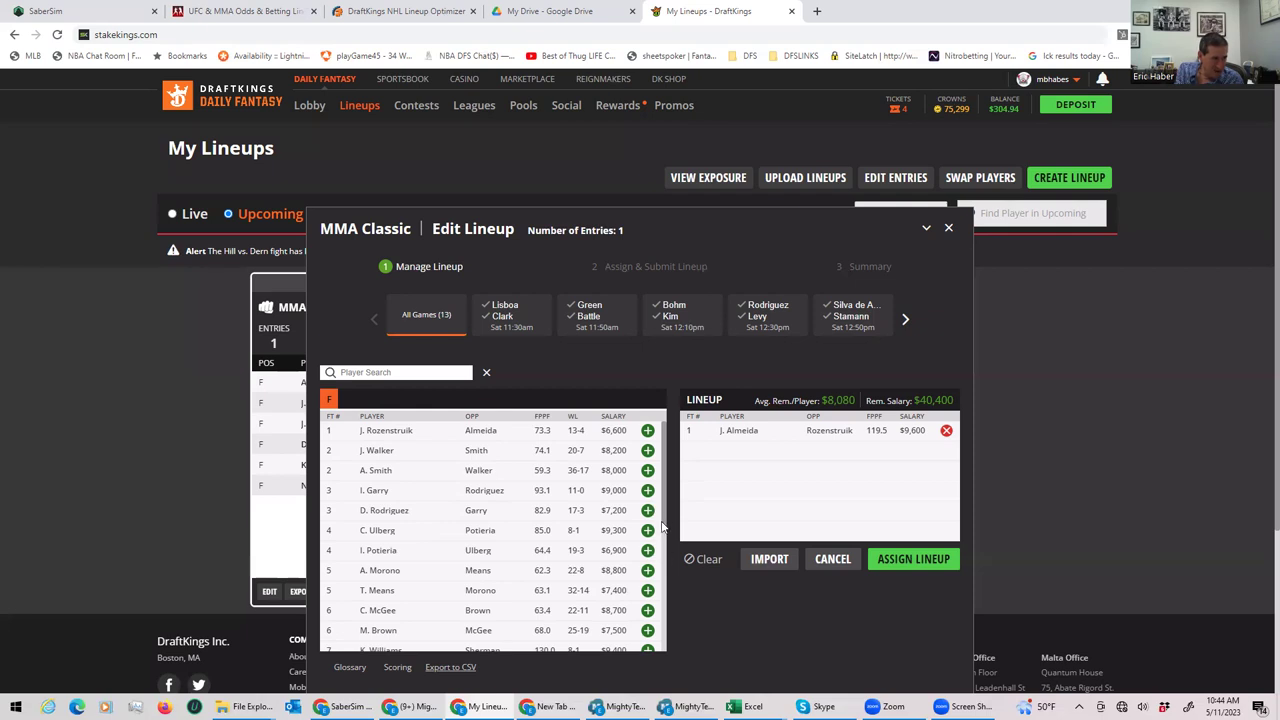
scroll(662, 527, down, 1)
scroll(664, 540, down, 1)
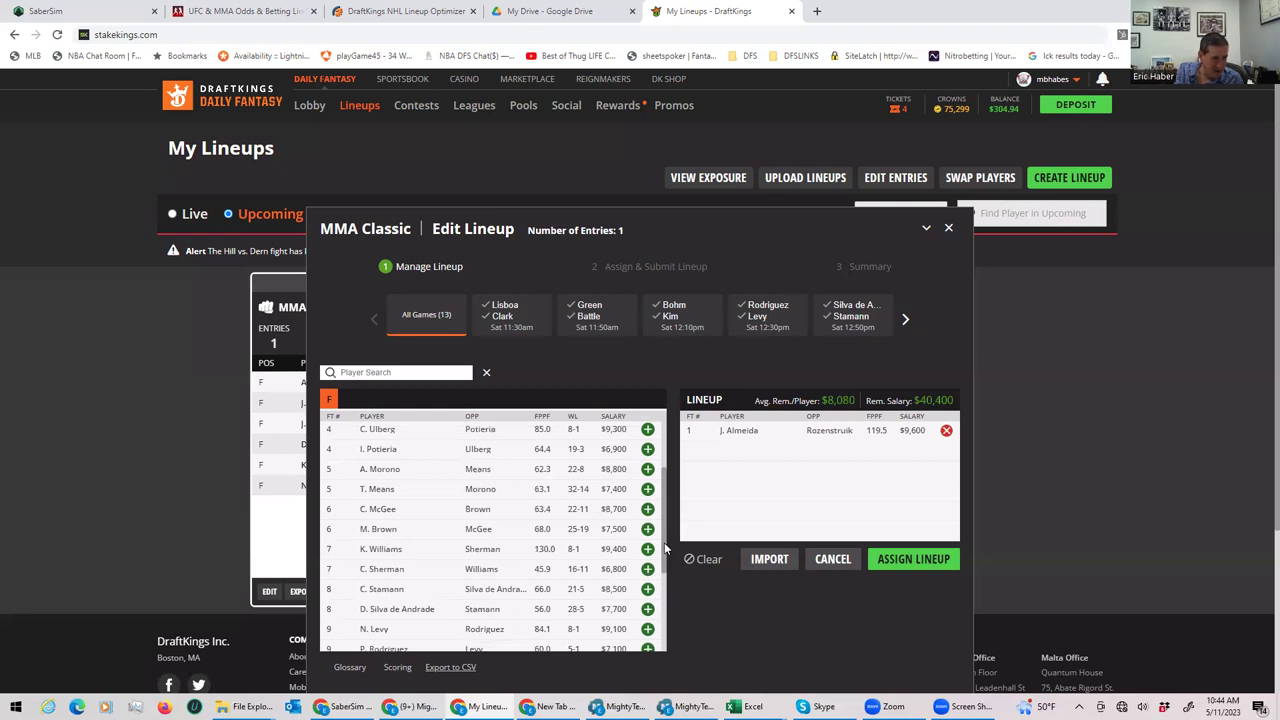
click(648, 550)
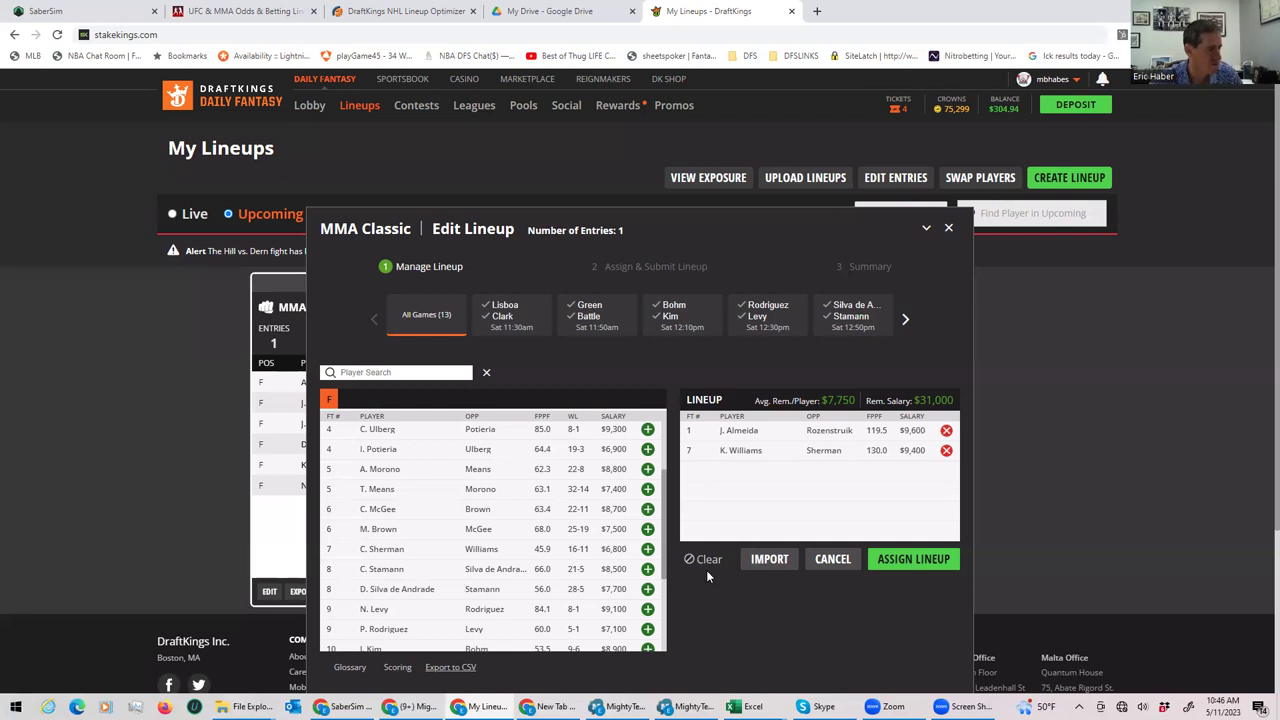
- Check the Anthony Smith–Johnny Walker prop odds on Best Fight Odds and add J. Walker to the DraftKings lineup
scroll(647, 458, up, 2)
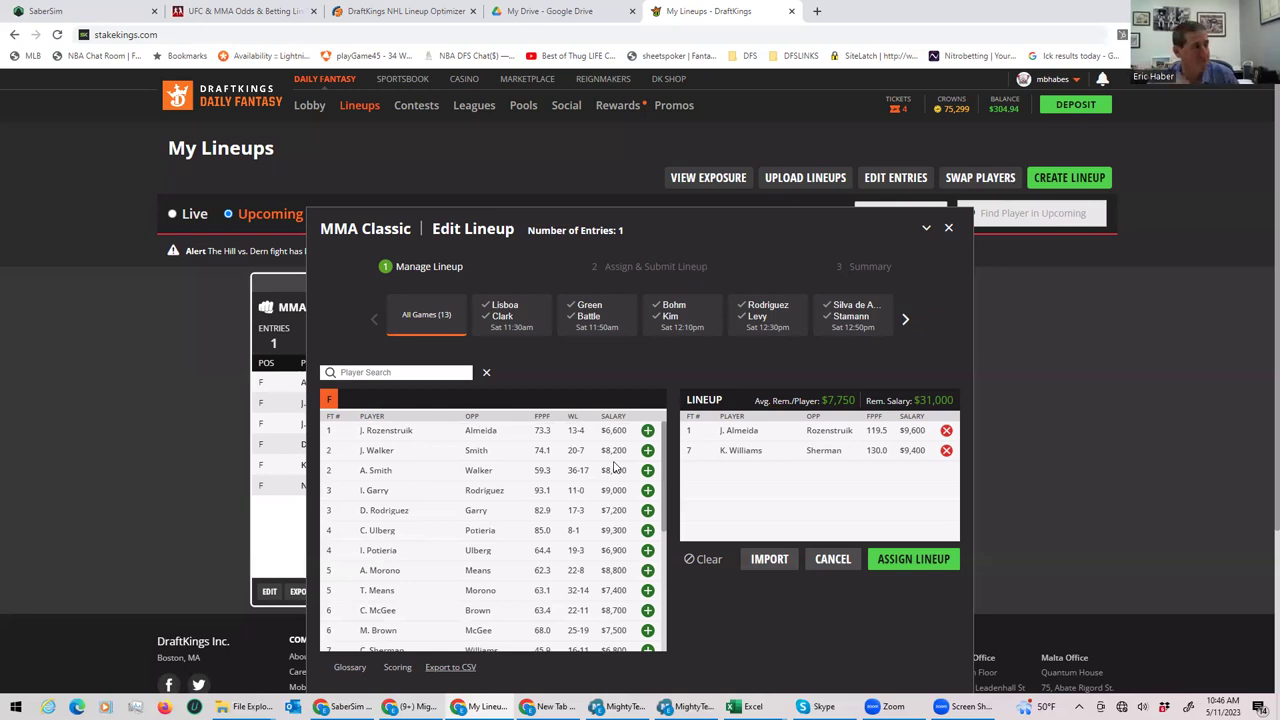
click(215, 14)
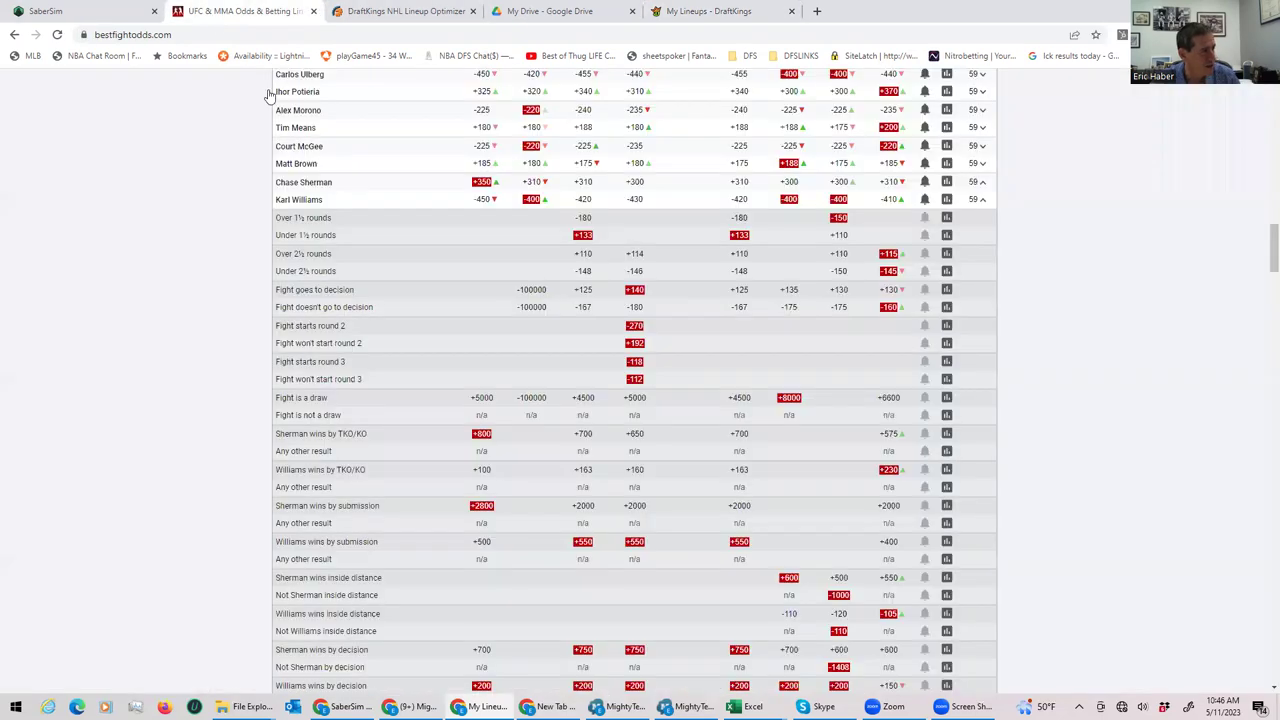
click(984, 202)
scroll(978, 202, up, 2)
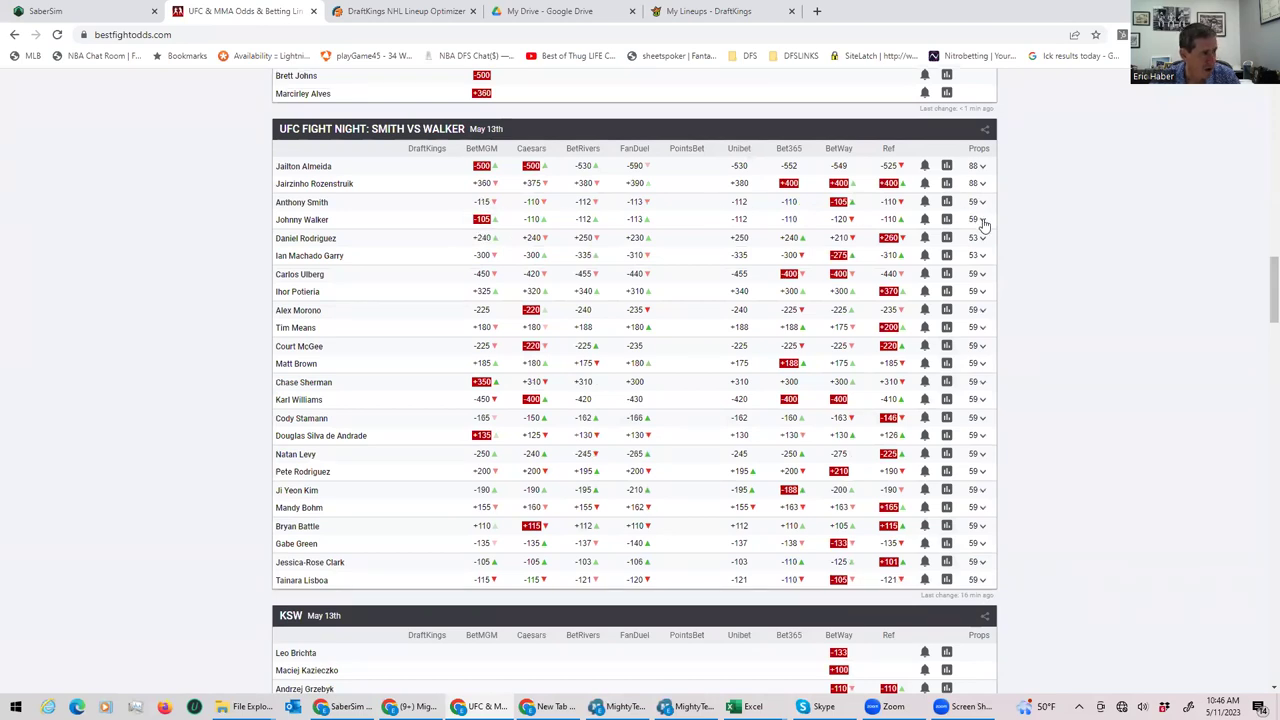
click(984, 222)
scroll(595, 456, down, 1)
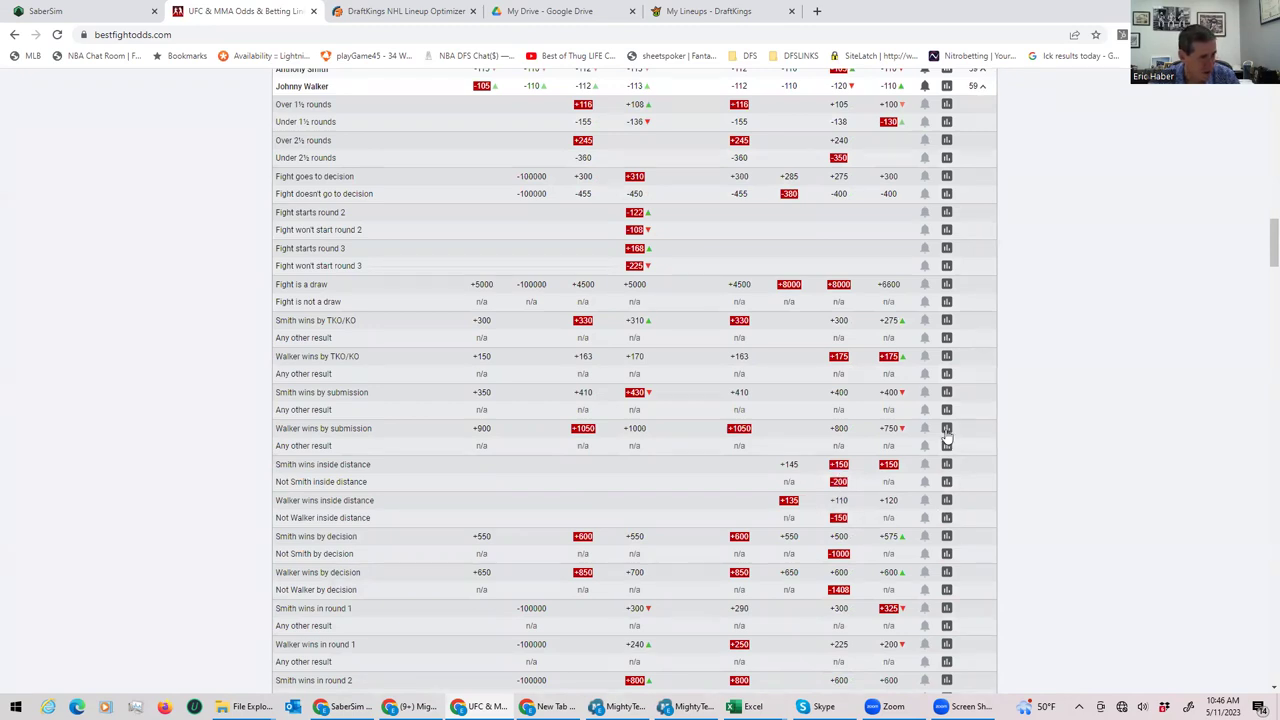
click(979, 87)
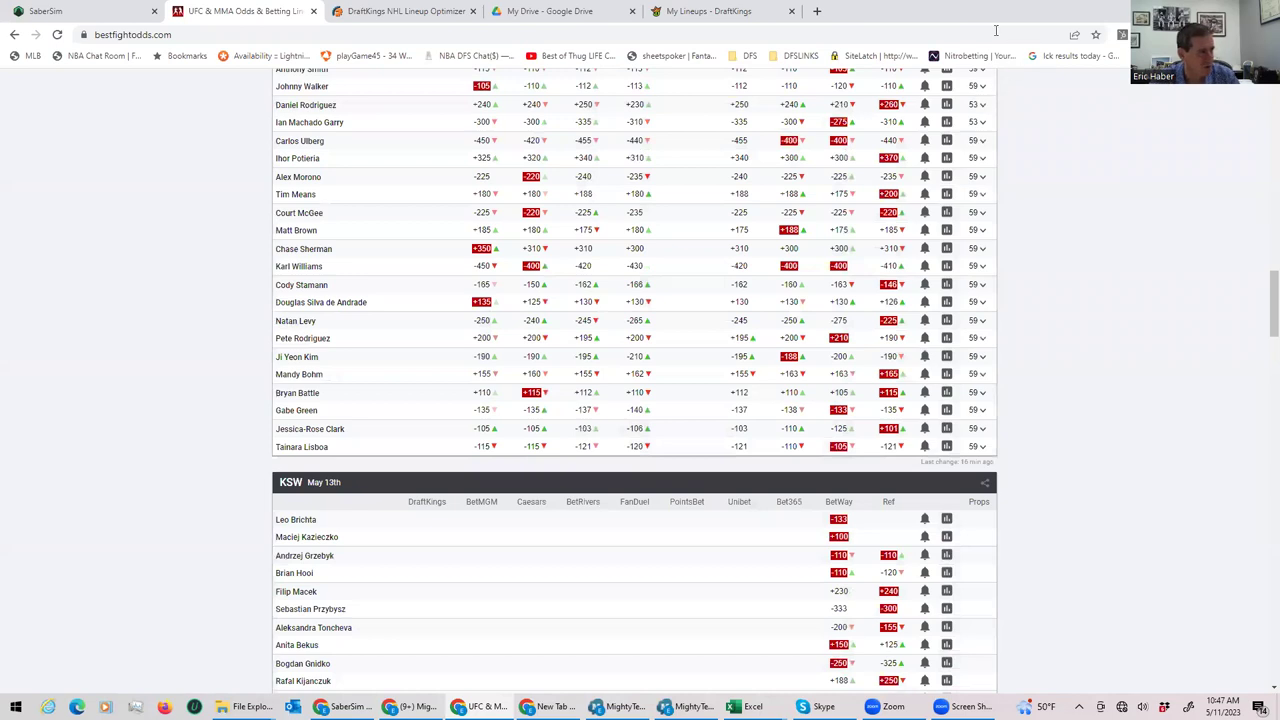
click(725, 11)
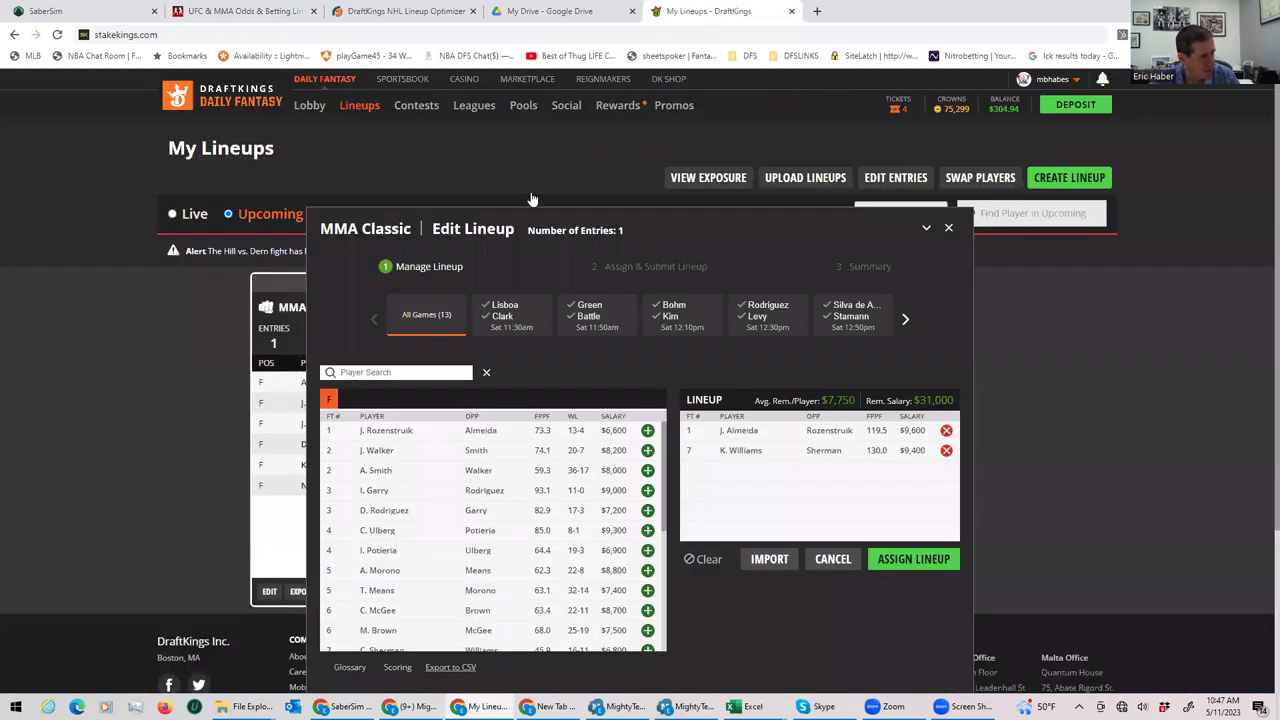
click(647, 450)
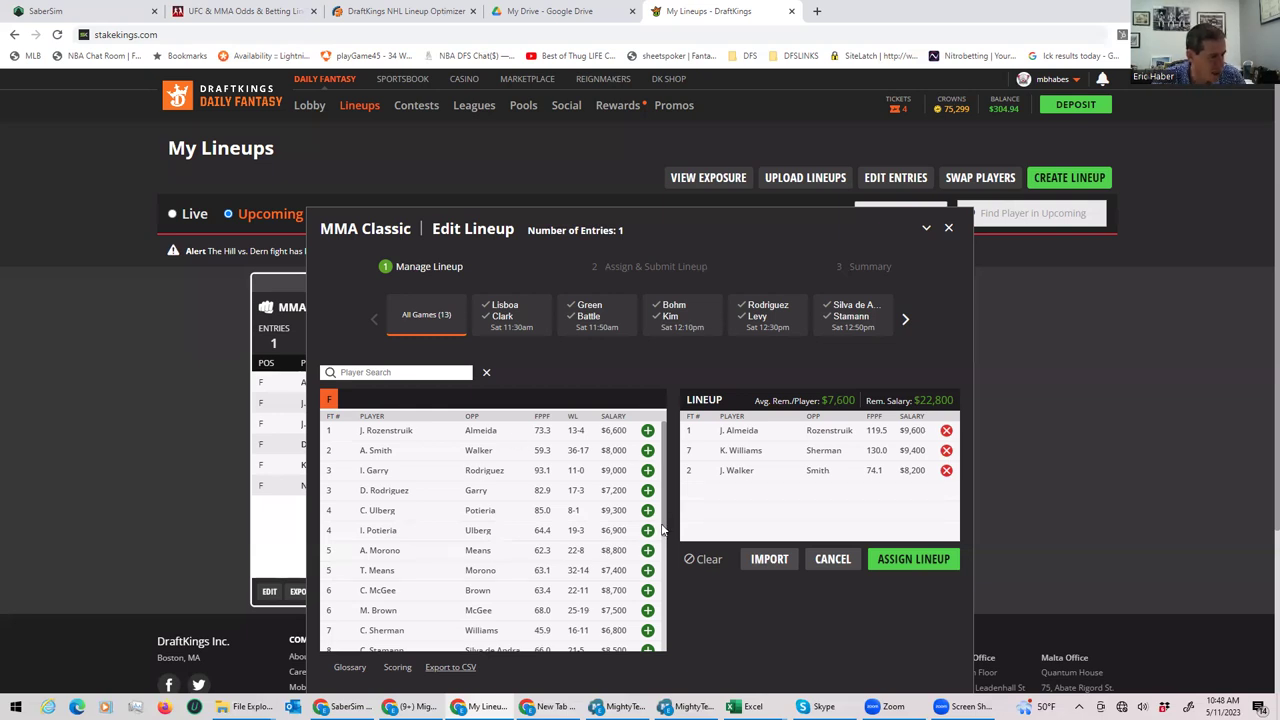
- Check the Stamann–Silva de Andrade prop odds on Best Fight Odds and add D. Silva de Andrade to the DraftKings lineup
scroll(664, 548, down, 1)
scroll(658, 580, down, 1)
scroll(652, 620, down, 1)
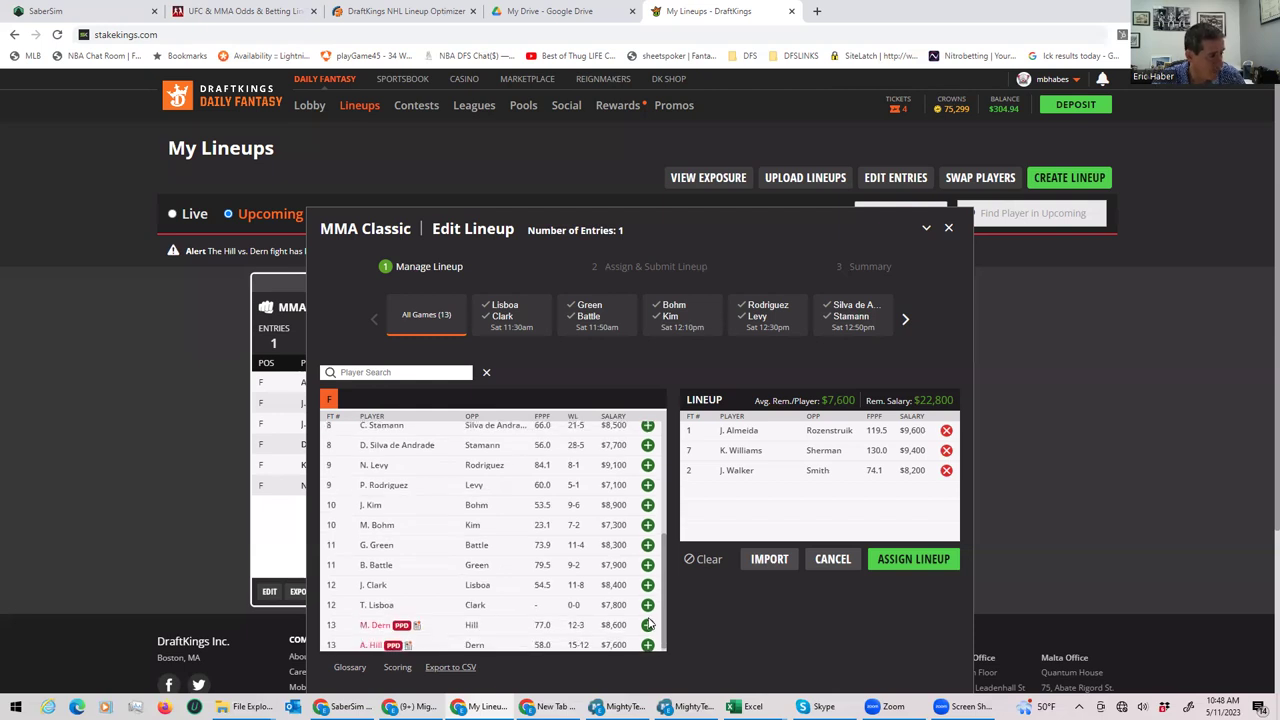
scroll(649, 612, up, 1)
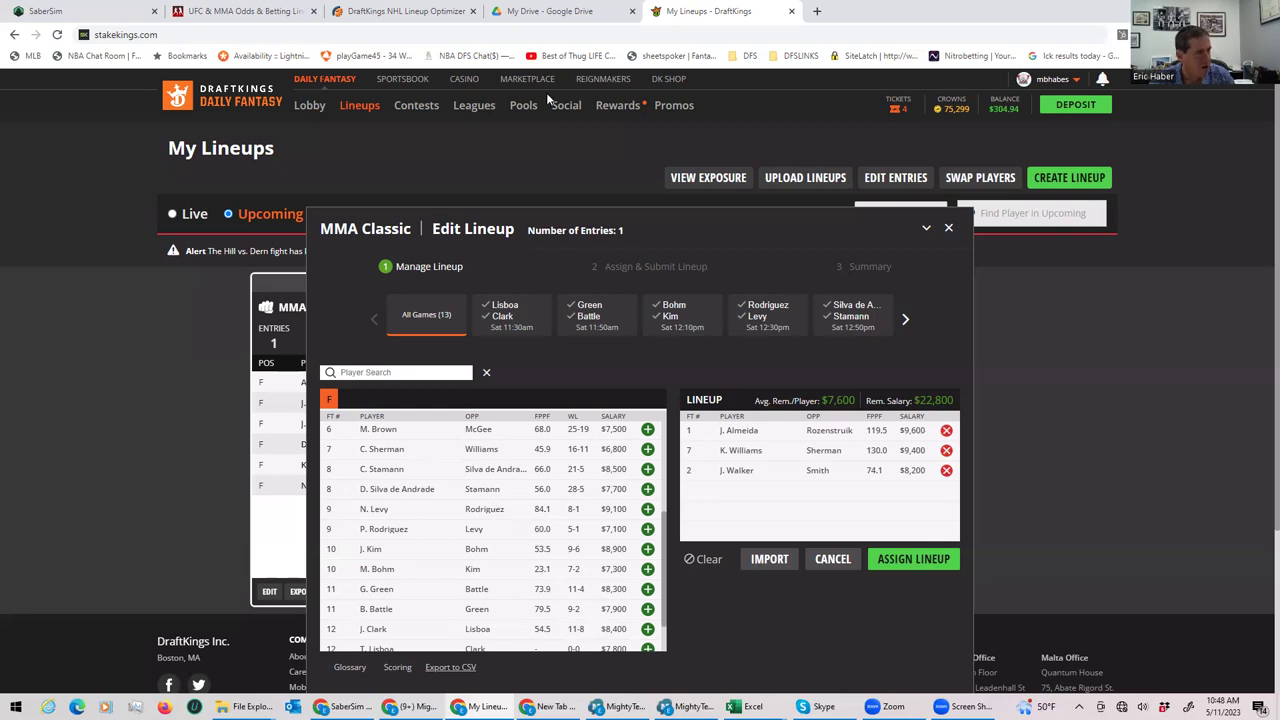
click(245, 12)
scroll(808, 289, up, 1)
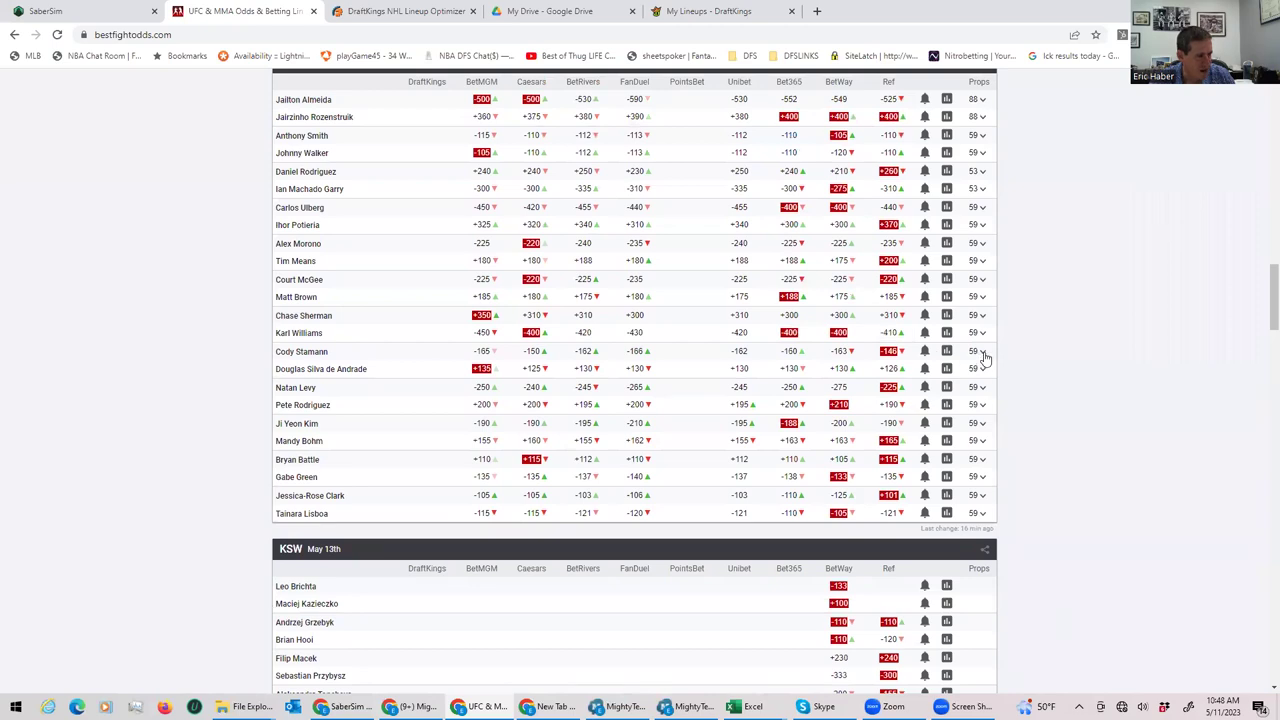
click(981, 358)
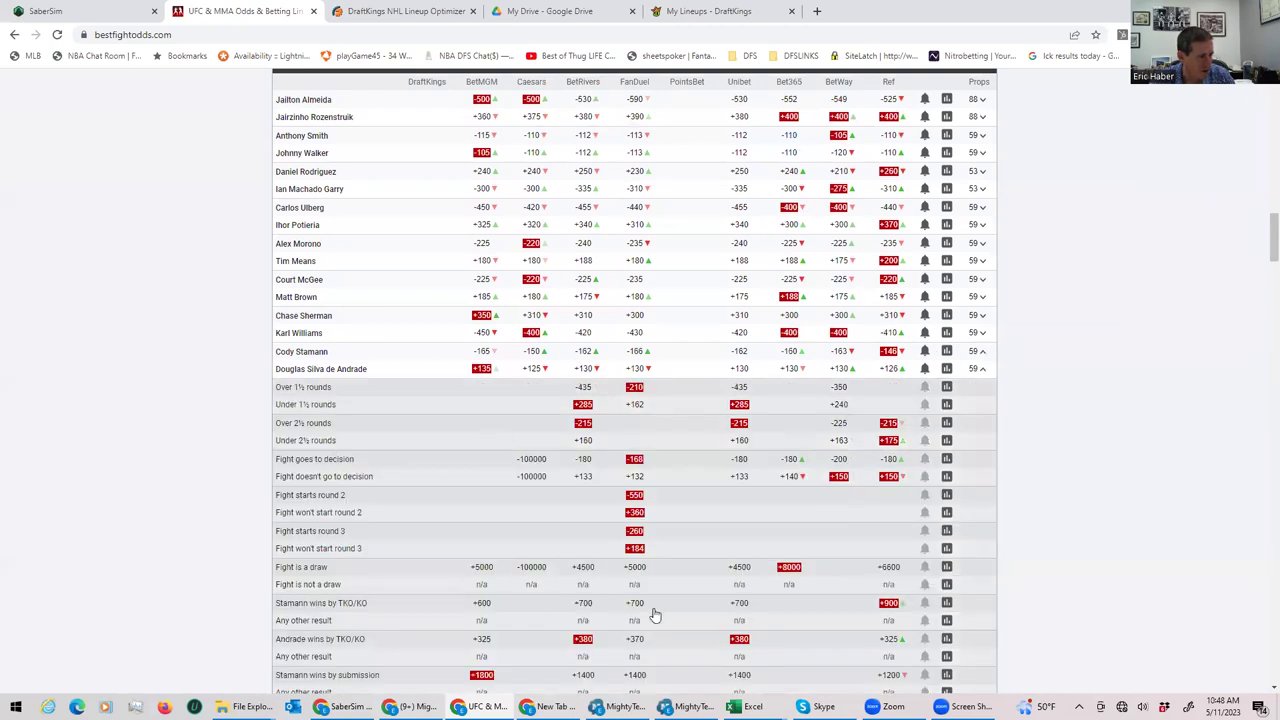
scroll(654, 609, down, 1)
scroll(656, 609, down, 1)
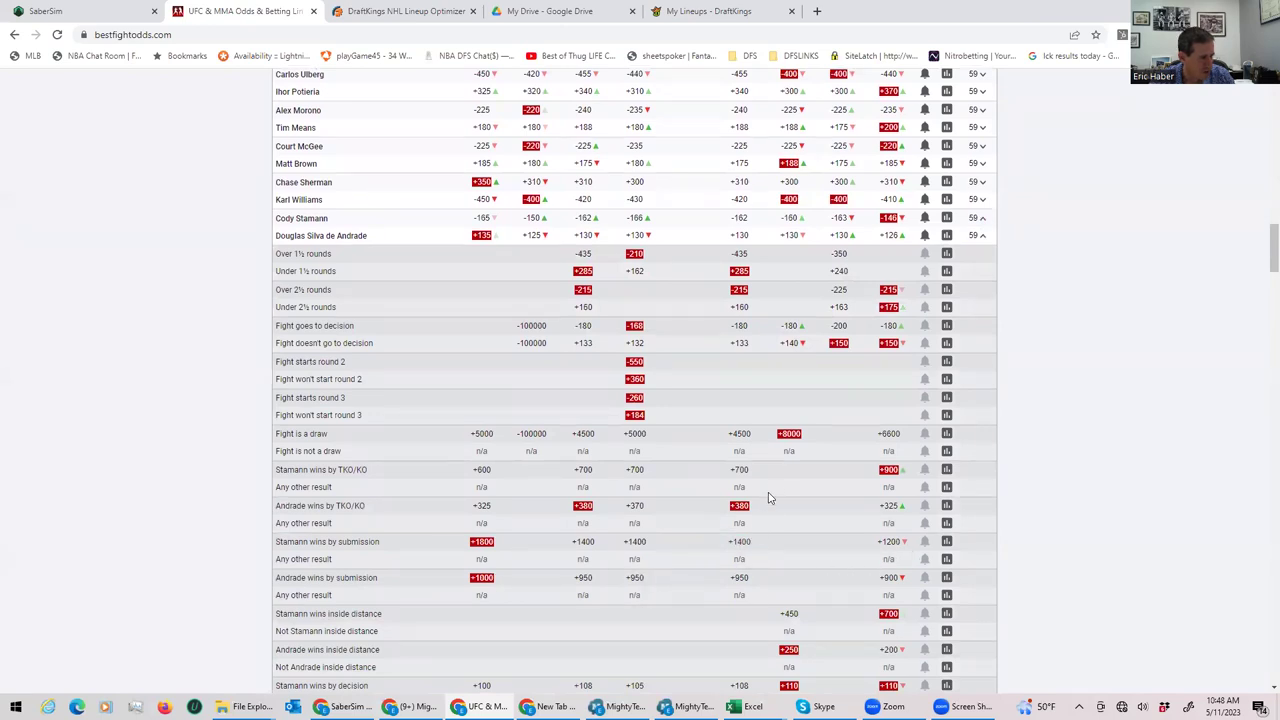
scroll(775, 505, down, 2)
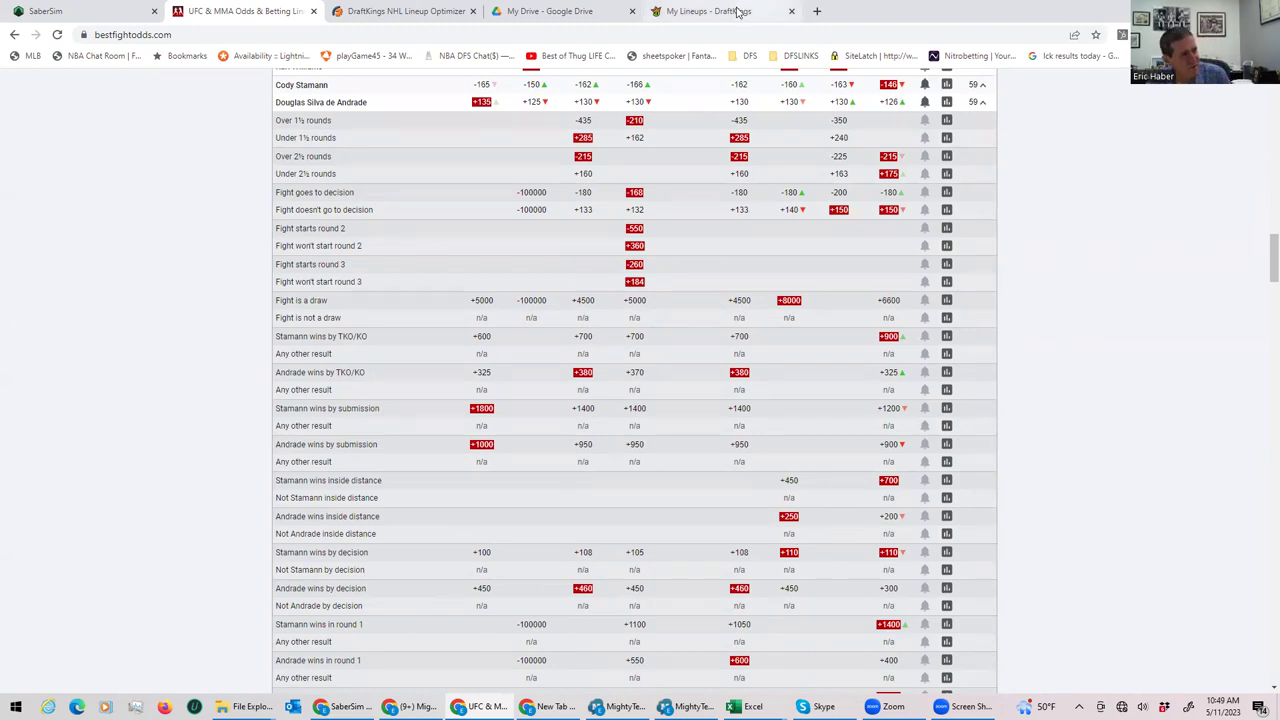
click(735, 12)
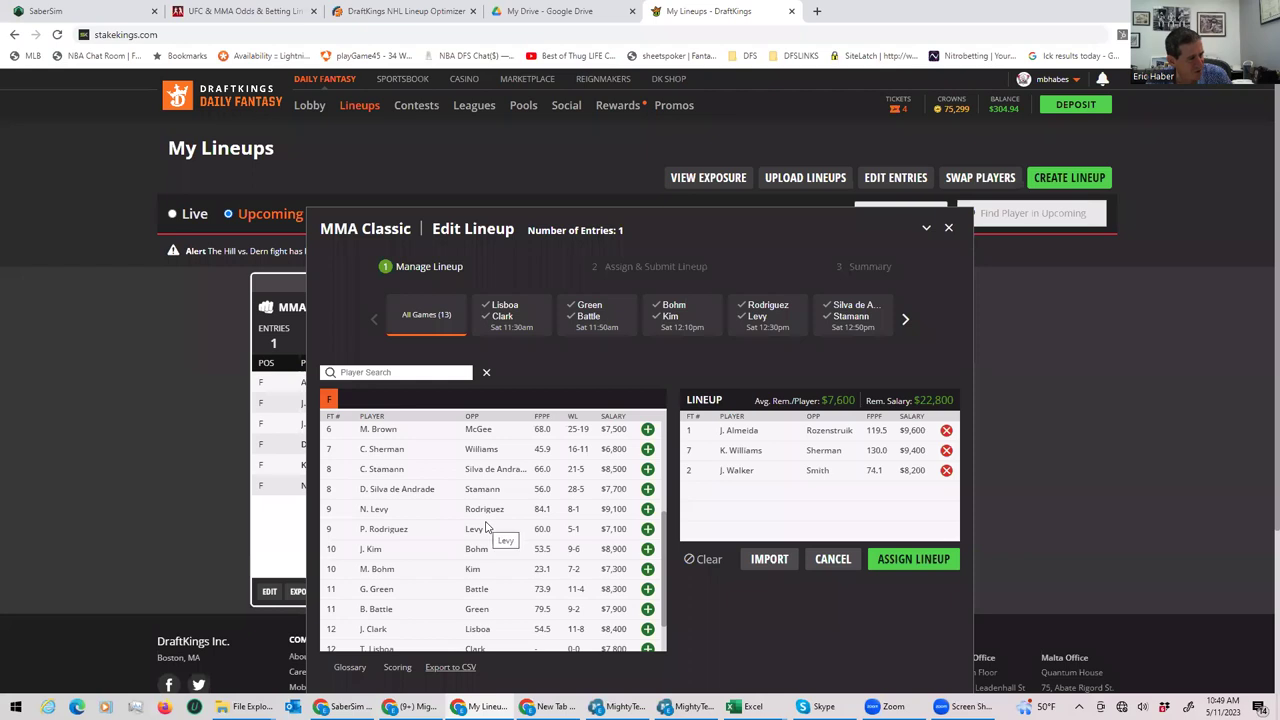
click(647, 489)
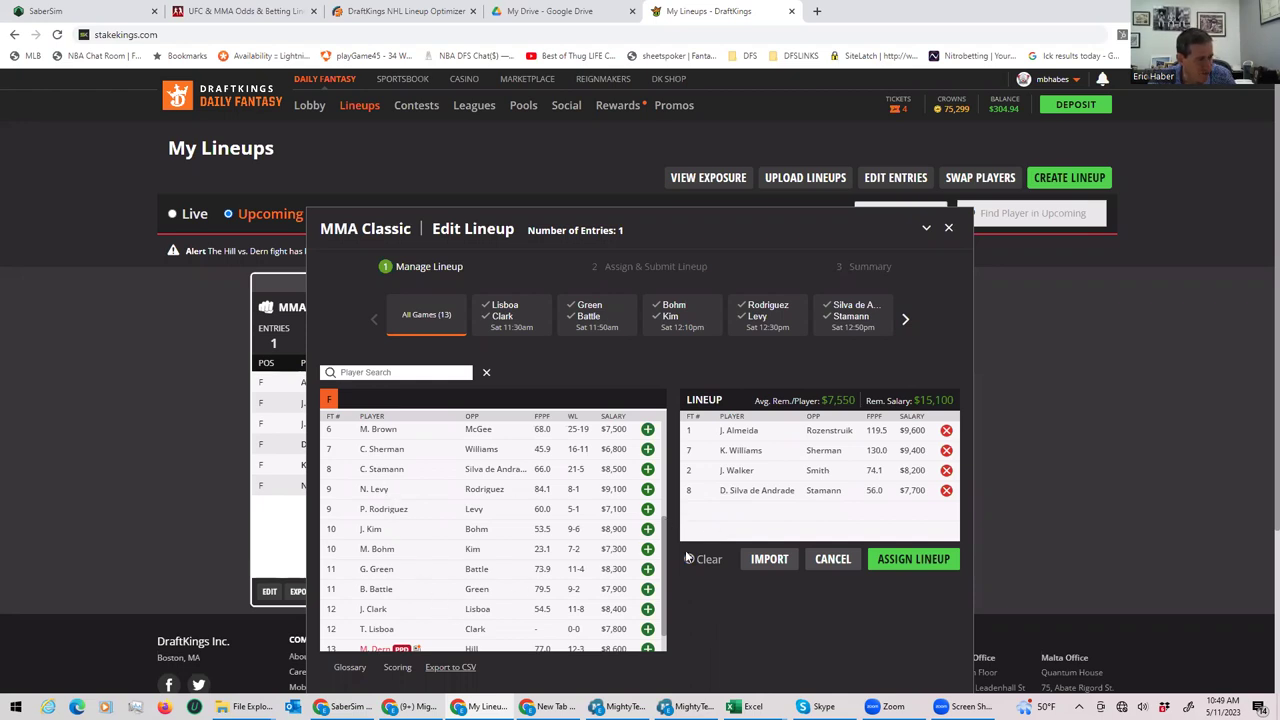
- Open Court McGee's player card from the fighter list and examine his fight log, including his older fights
drag(664, 568, 661, 390)
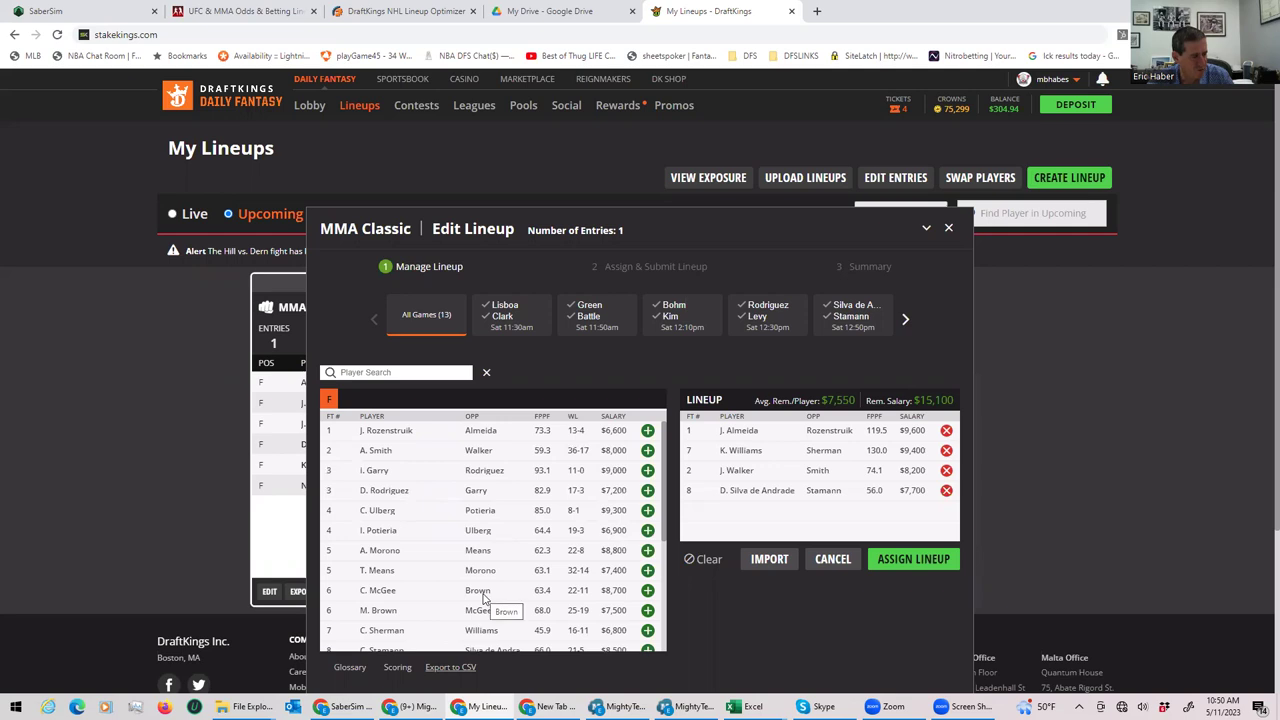
click(385, 592)
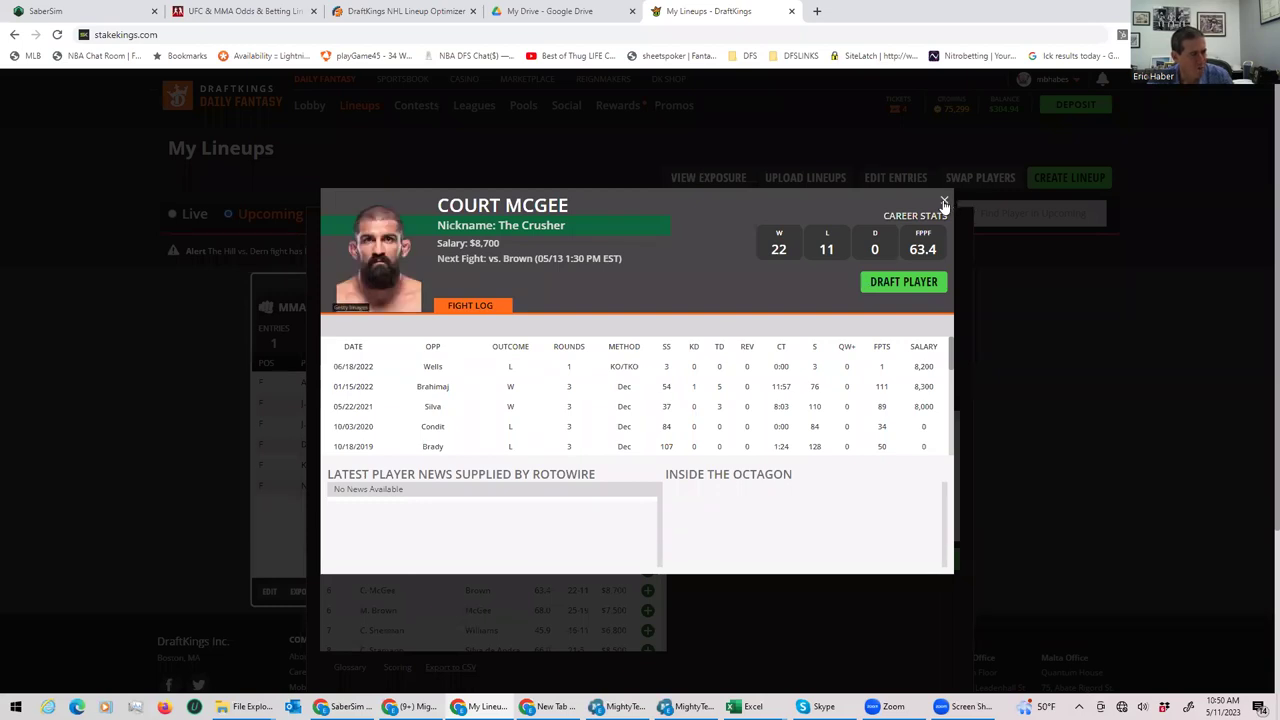
click(944, 203)
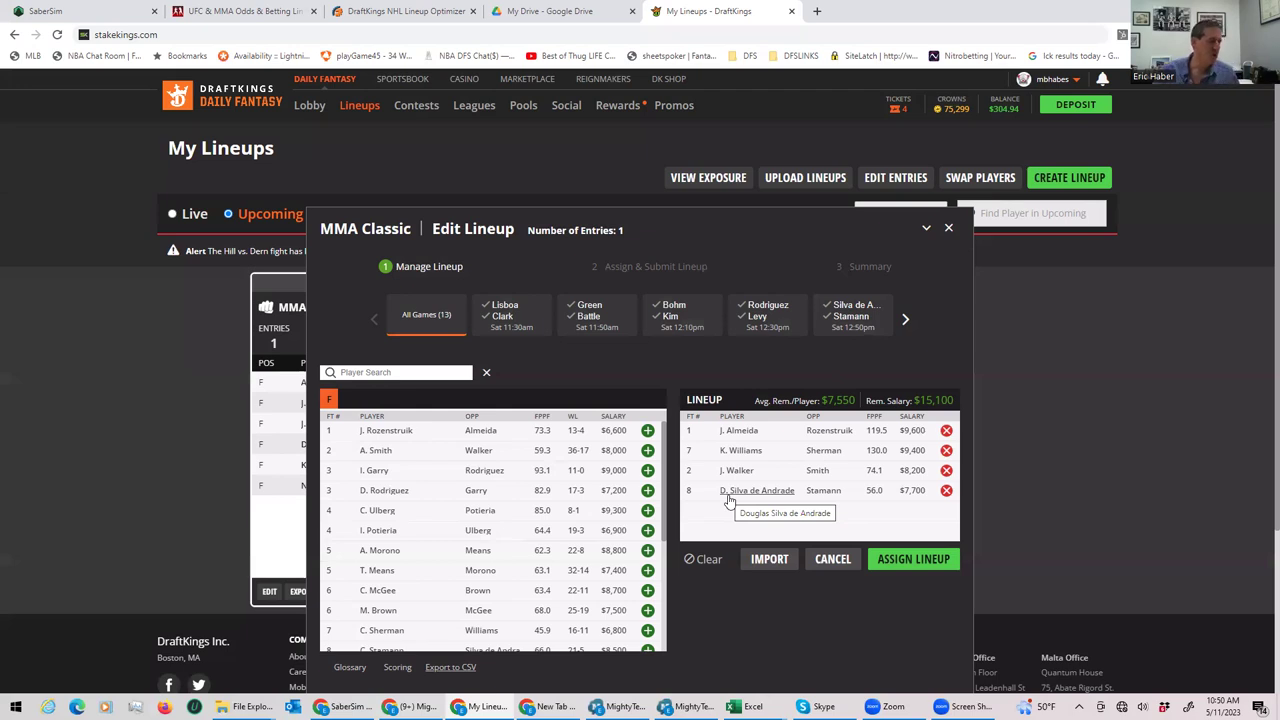
click(386, 591)
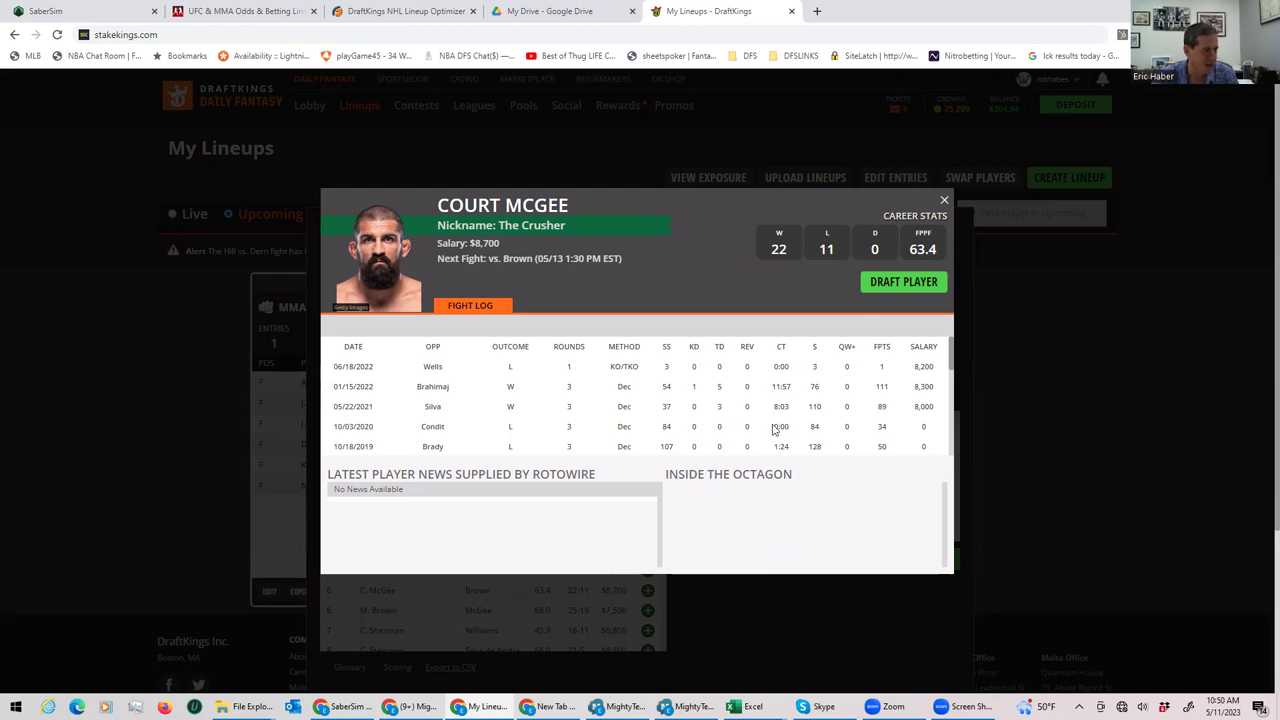
scroll(950, 380, down, 1)
scroll(950, 380, down, 5)
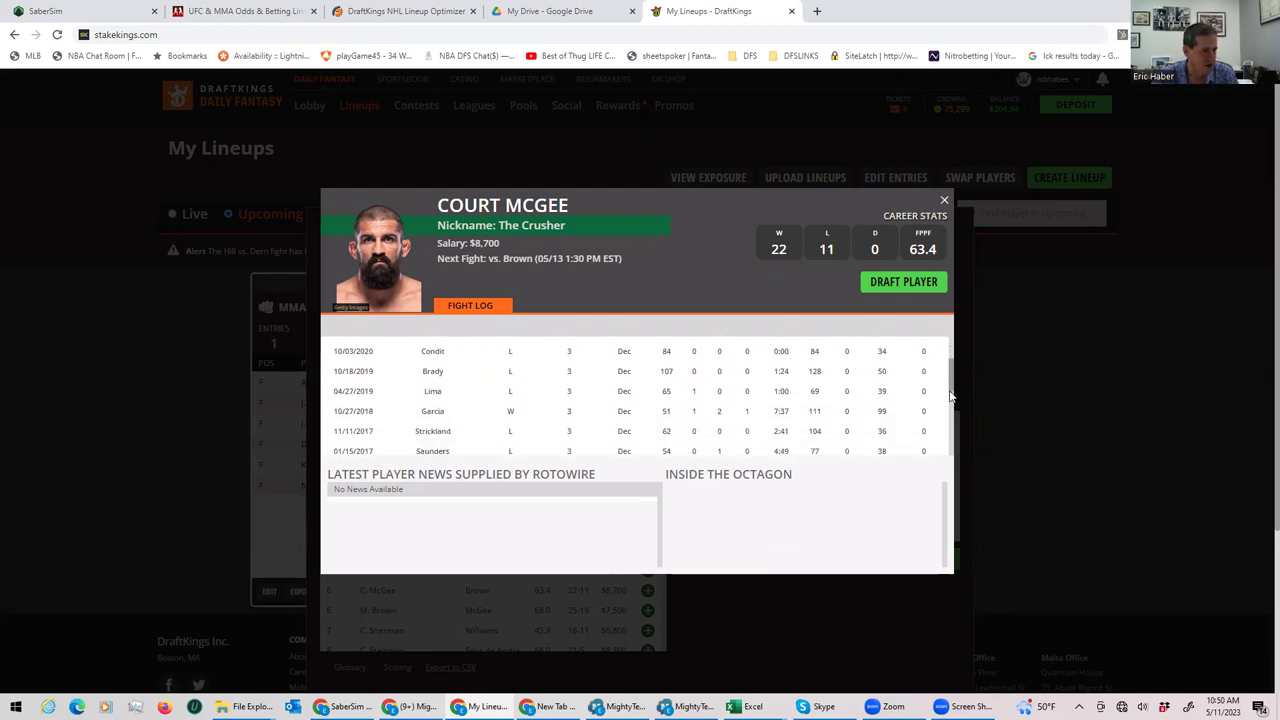
- Review Court McGee's most recent fights in his fight log and close his player card
scroll(951, 400, up, 3)
scroll(951, 341, up, 1)
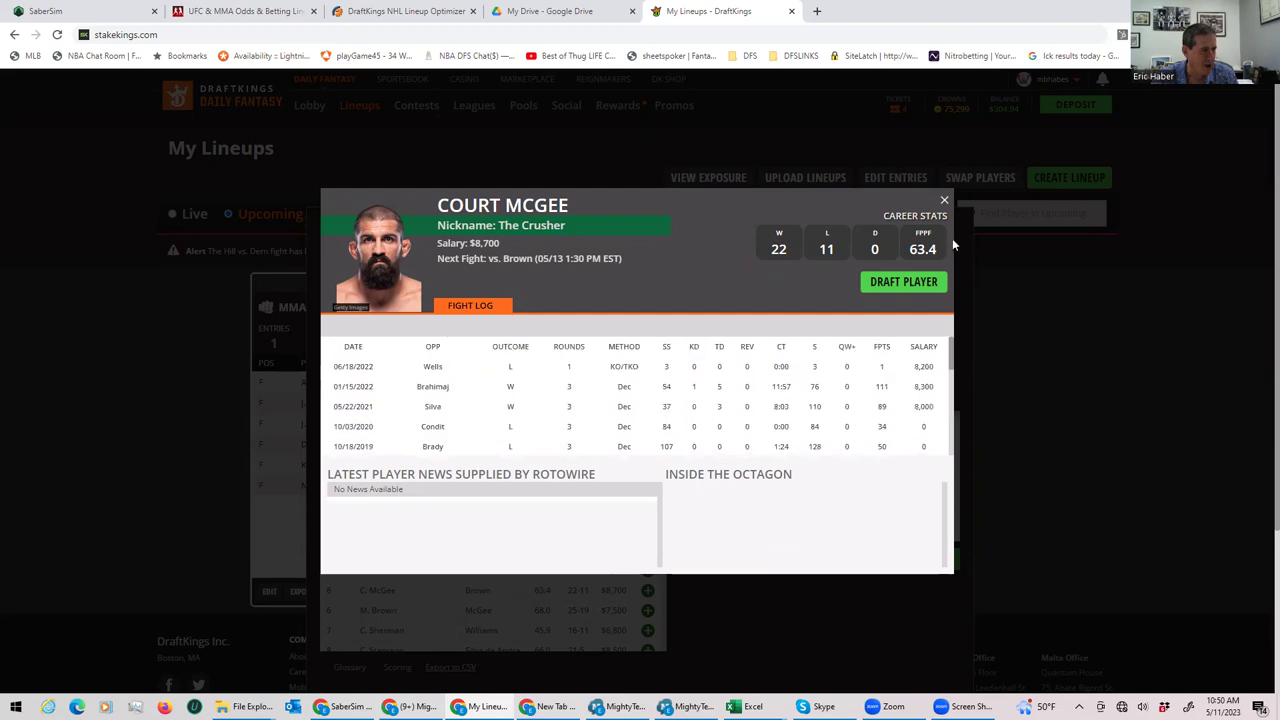
click(944, 200)
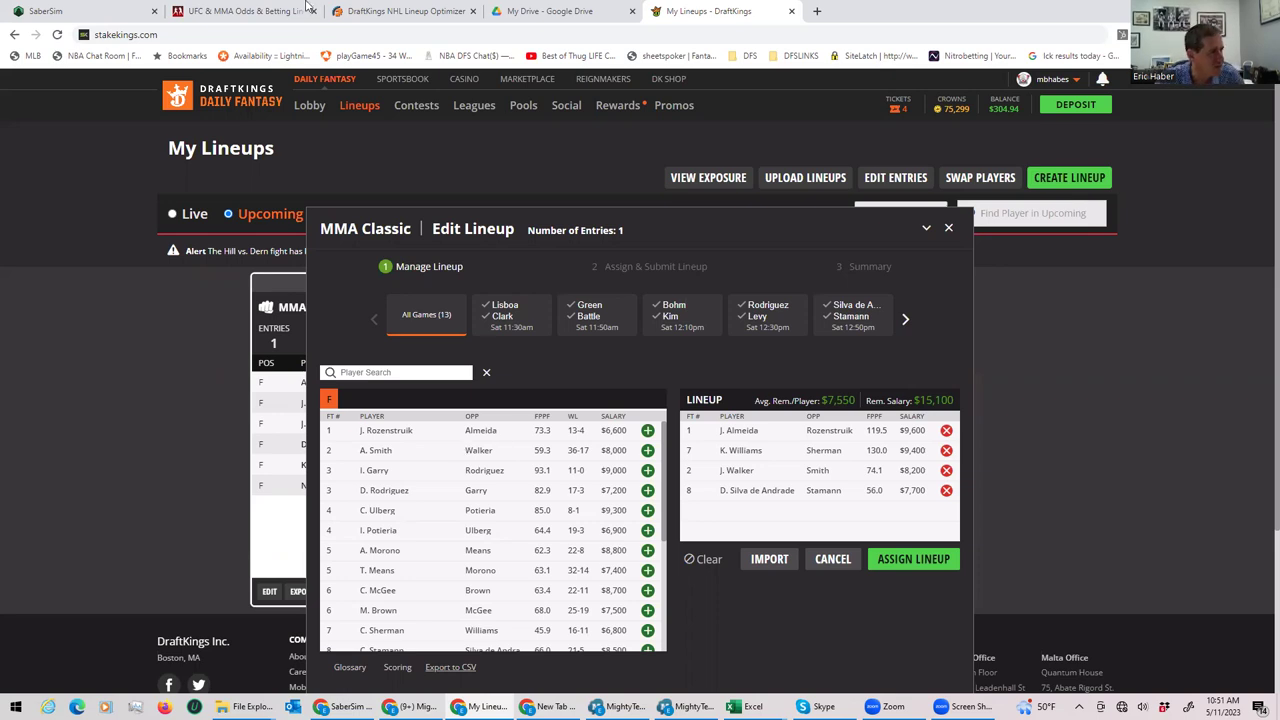
- Switch to Best Fight Odds, collapse the Stamann–Silva de Andrade props, and examine the Court McGee–Matt Brown prop odds
mouse_move(296, 10)
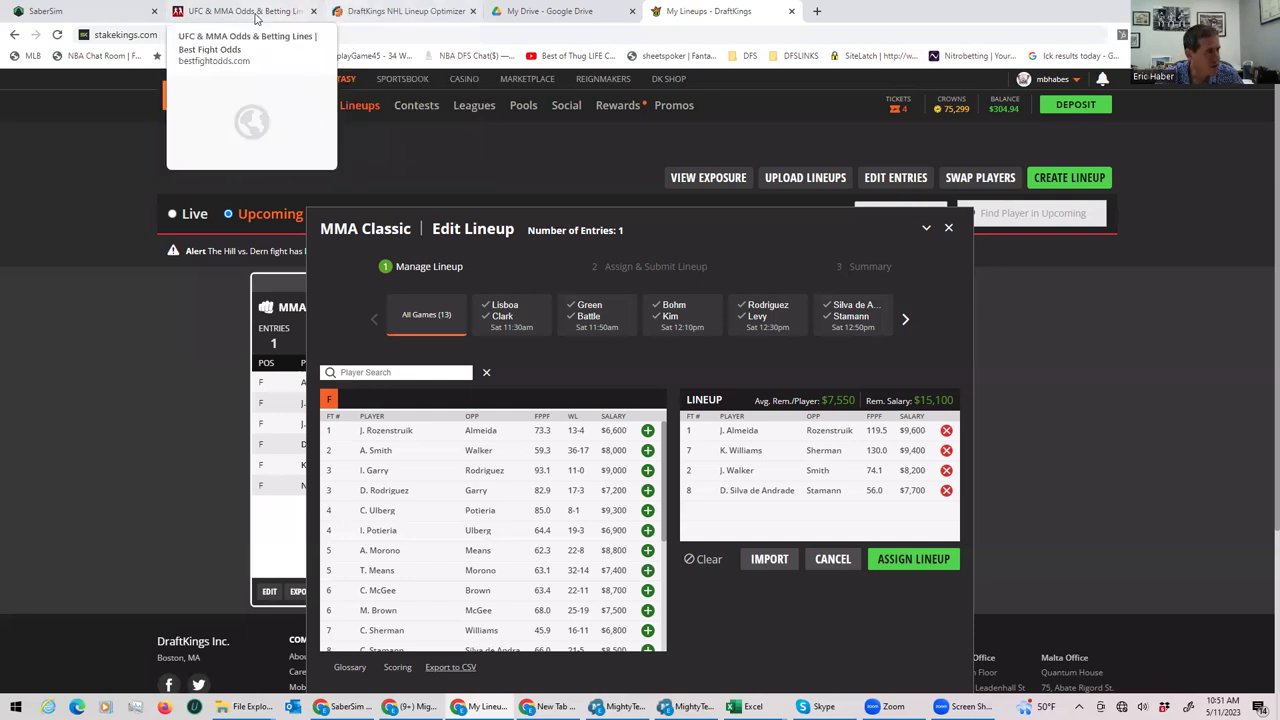
click(255, 17)
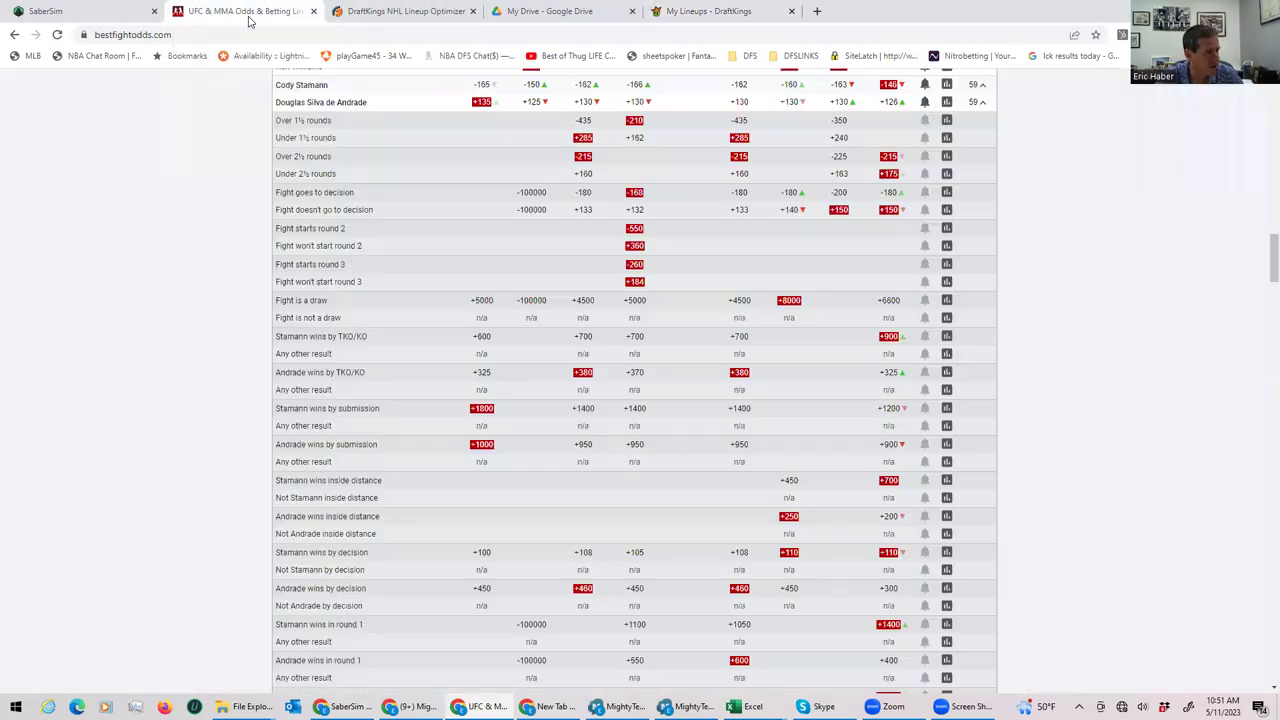
click(982, 103)
scroll(895, 172, up, 2)
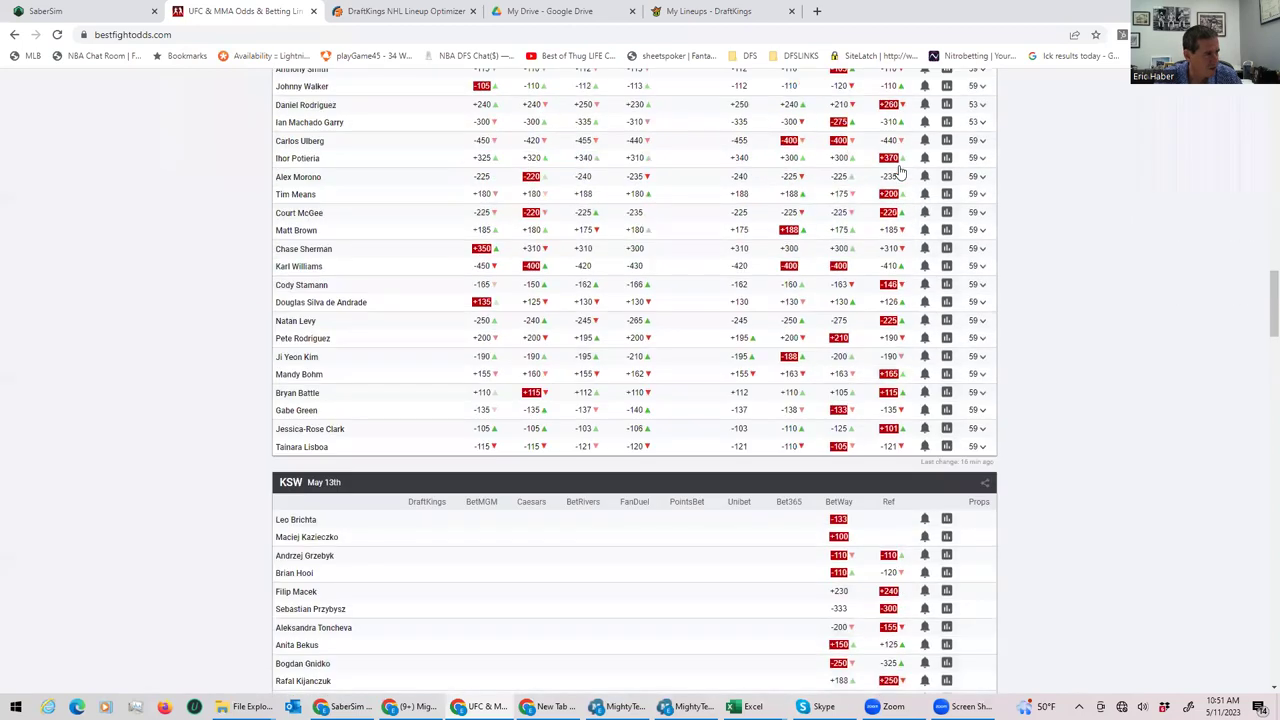
click(982, 230)
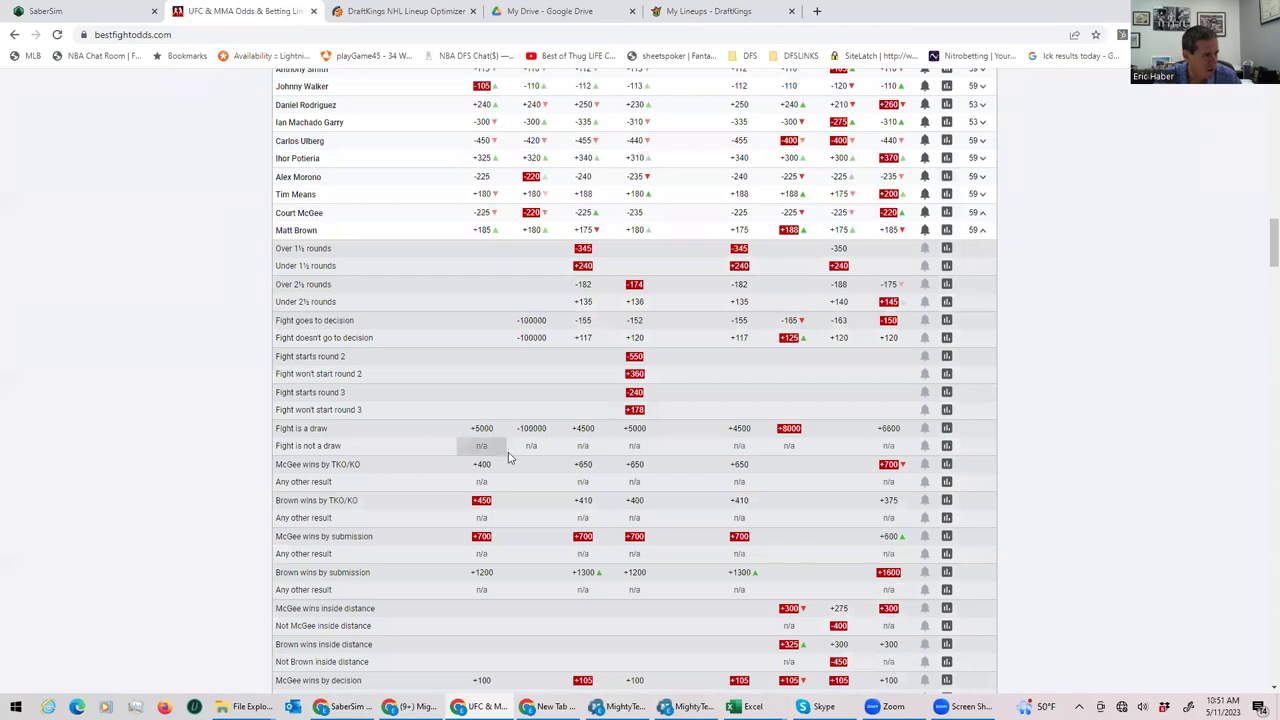
scroll(566, 525, down, 1)
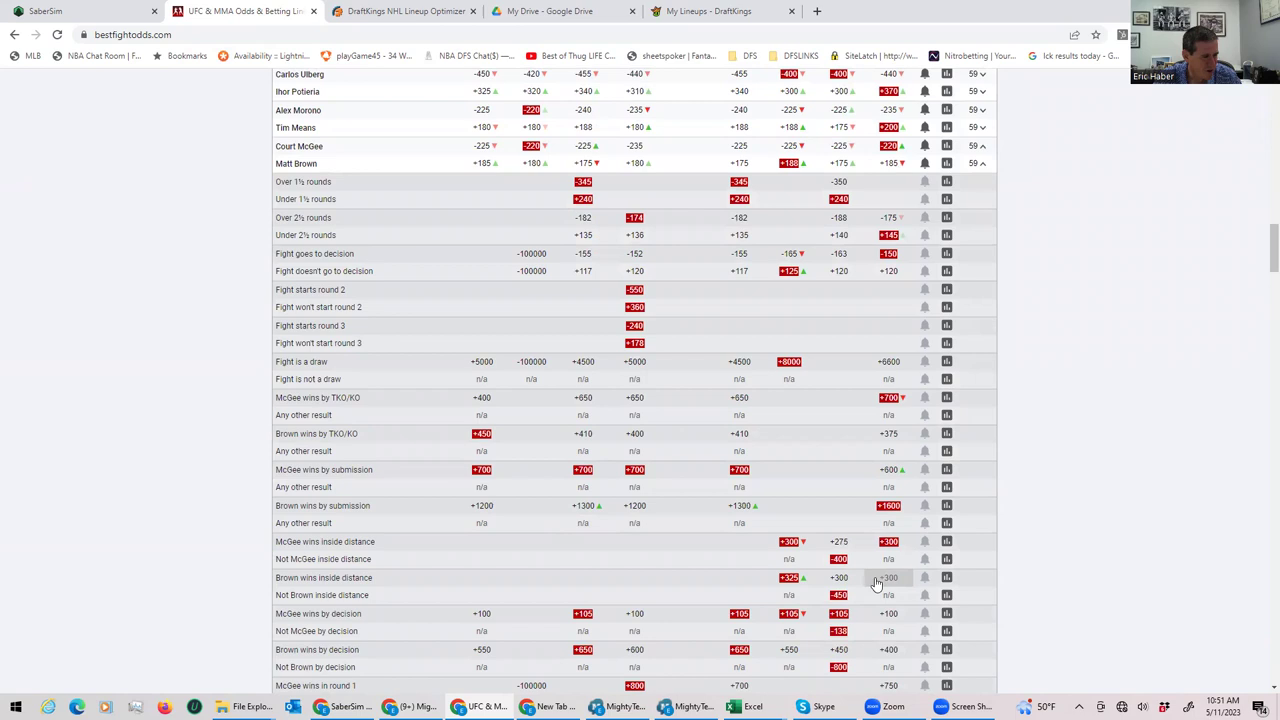
click(982, 165)
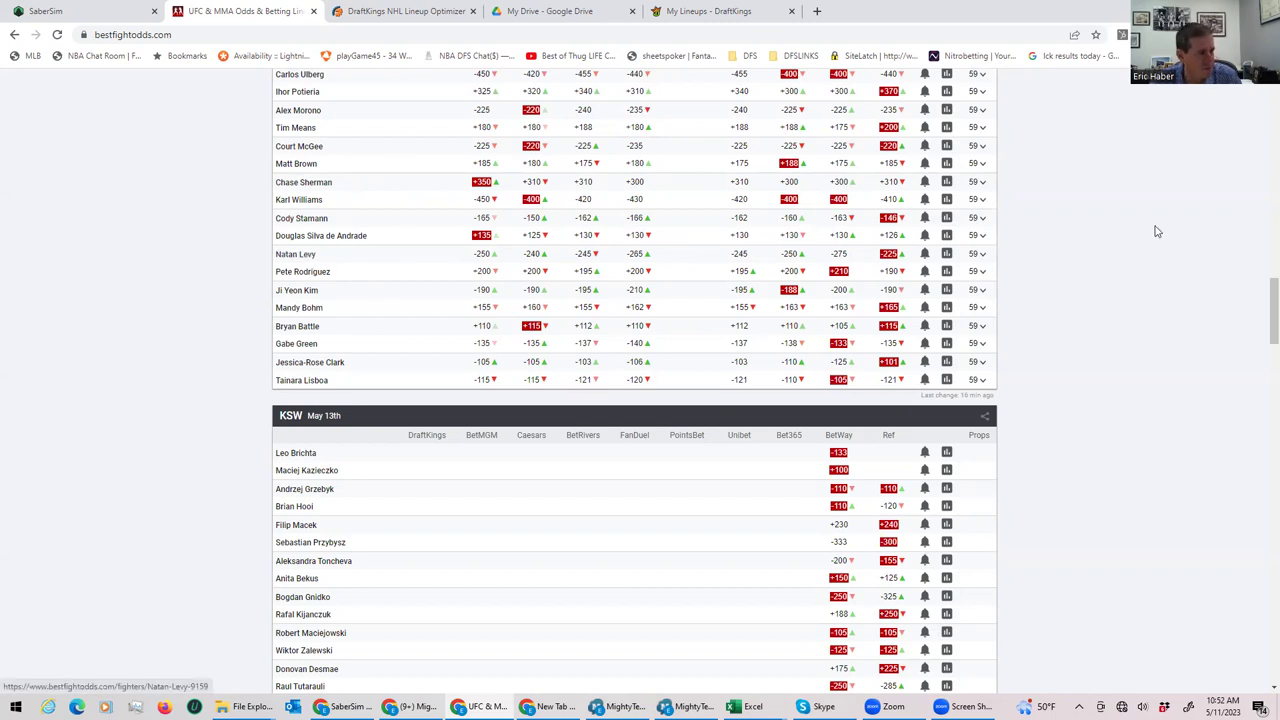
- Review the Smith vs Walker card's fight odds, then switch to DraftKings and check the lower-listed fighters and their salaries
scroll(1154, 200, up, 2)
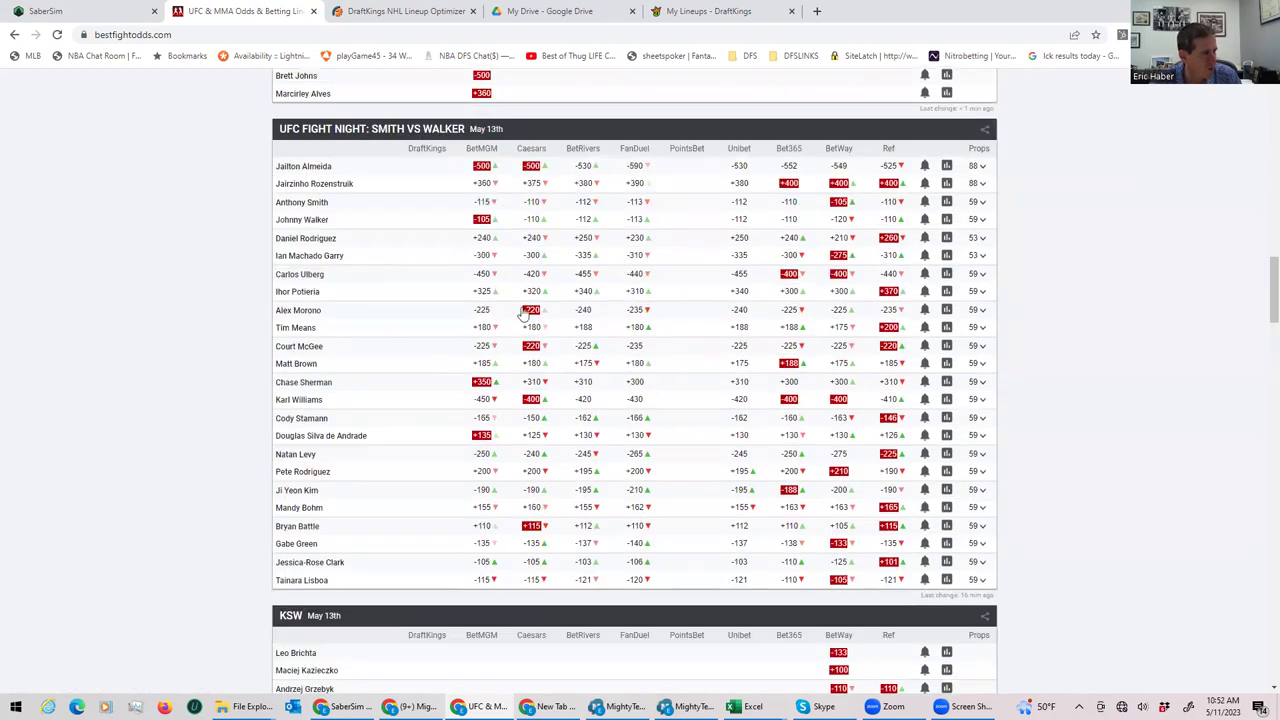
scroll(393, 435, down, 1)
scroll(393, 435, down, 2)
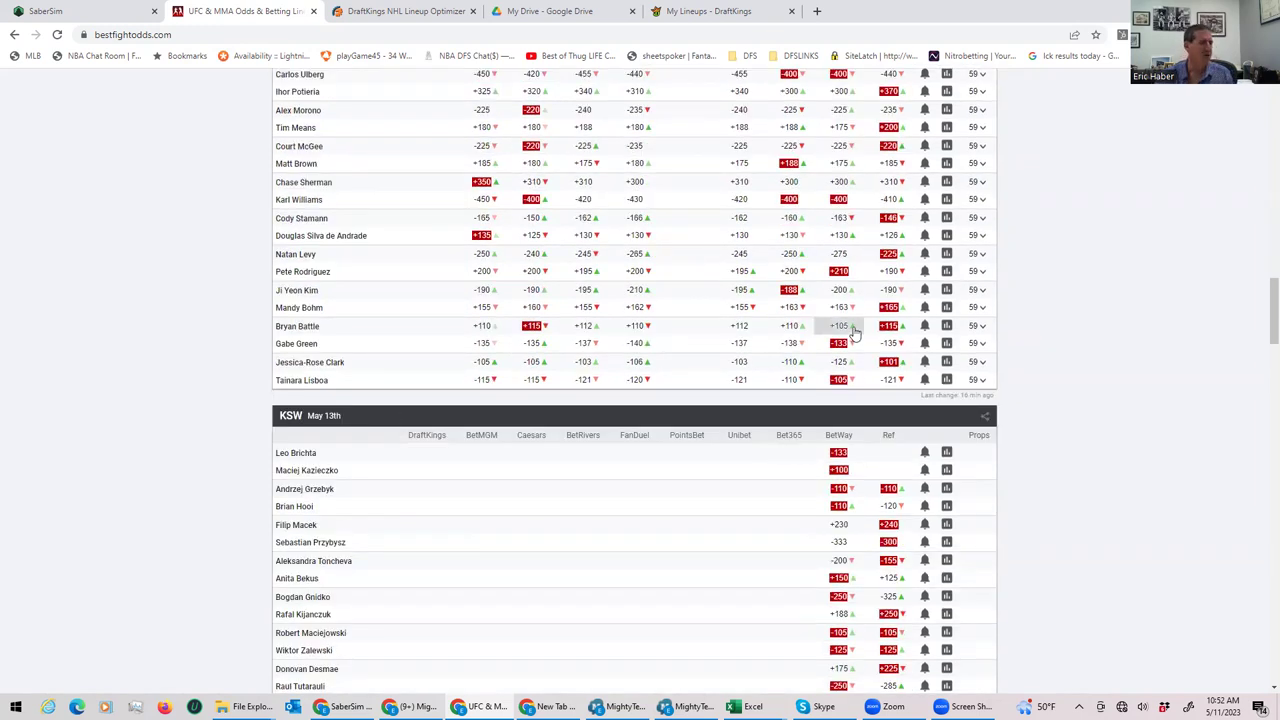
click(708, 11)
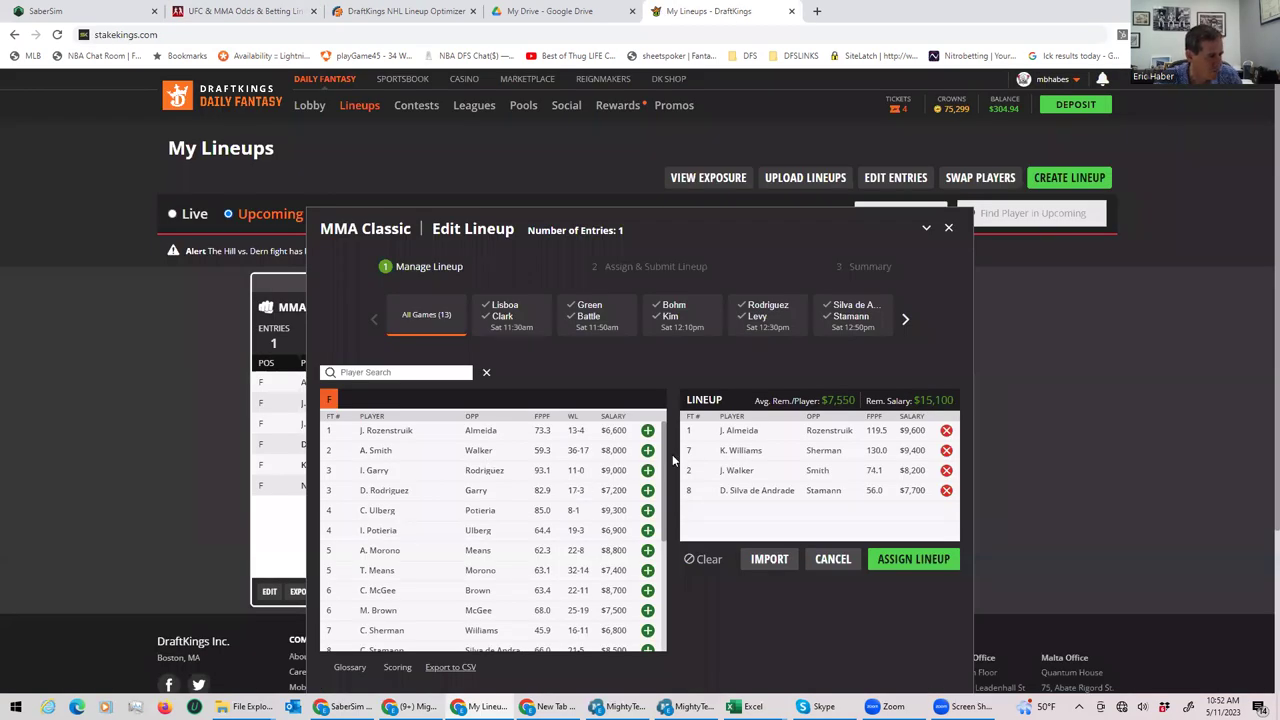
scroll(660, 520, down, 2)
scroll(660, 537, down, 1)
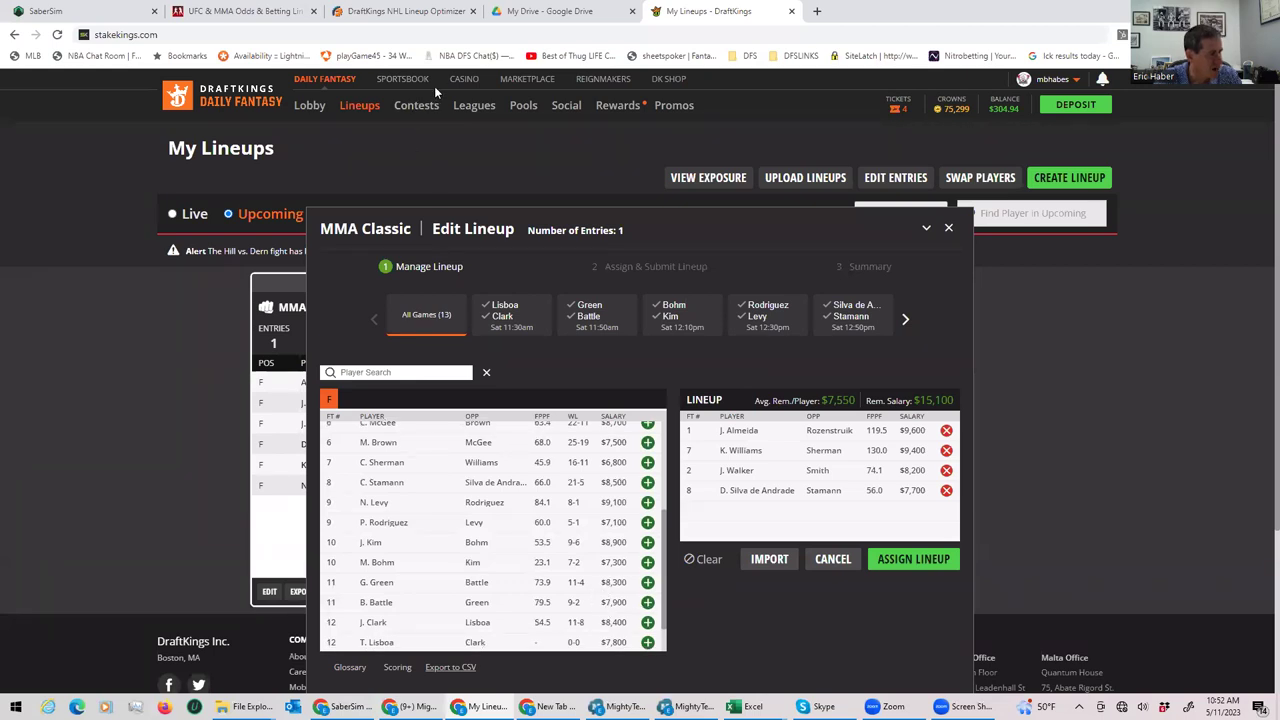
- Return to Best Fight Odds and examine the Bryan Battle–Gabe Green props, including the inside-distance and decision odds
click(203, 14)
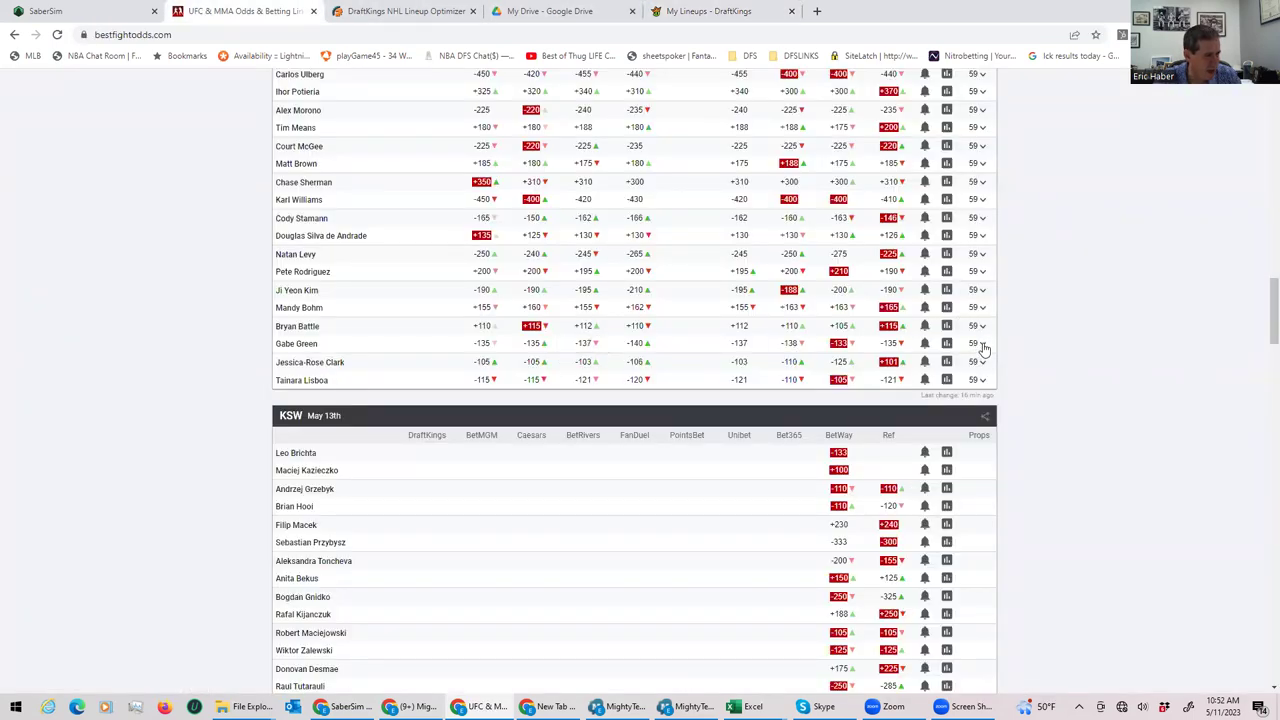
click(982, 345)
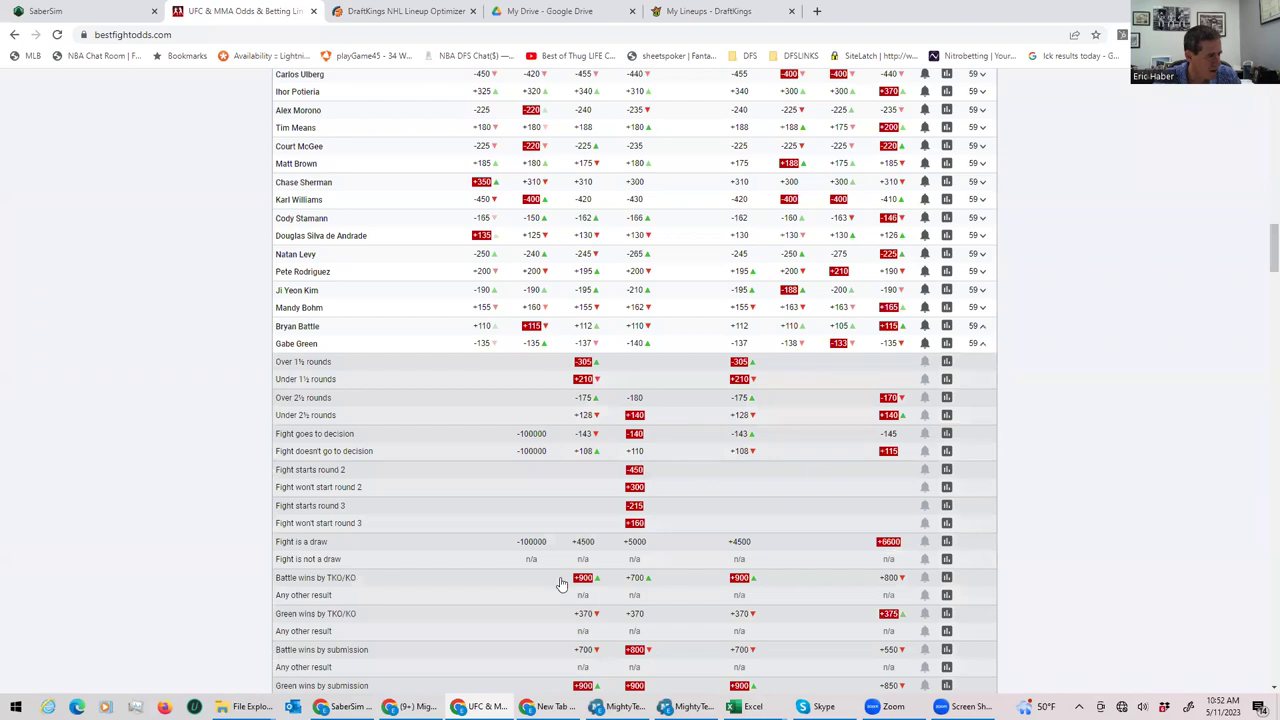
scroll(561, 580, down, 2)
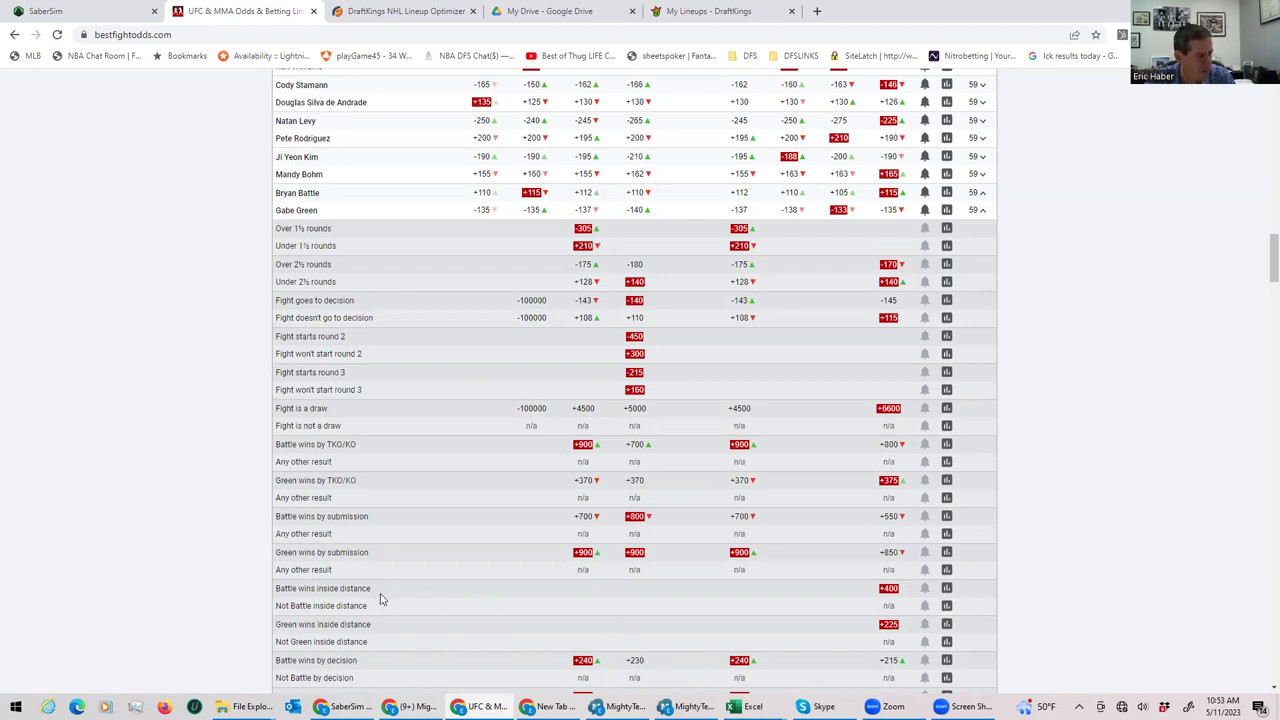
click(979, 213)
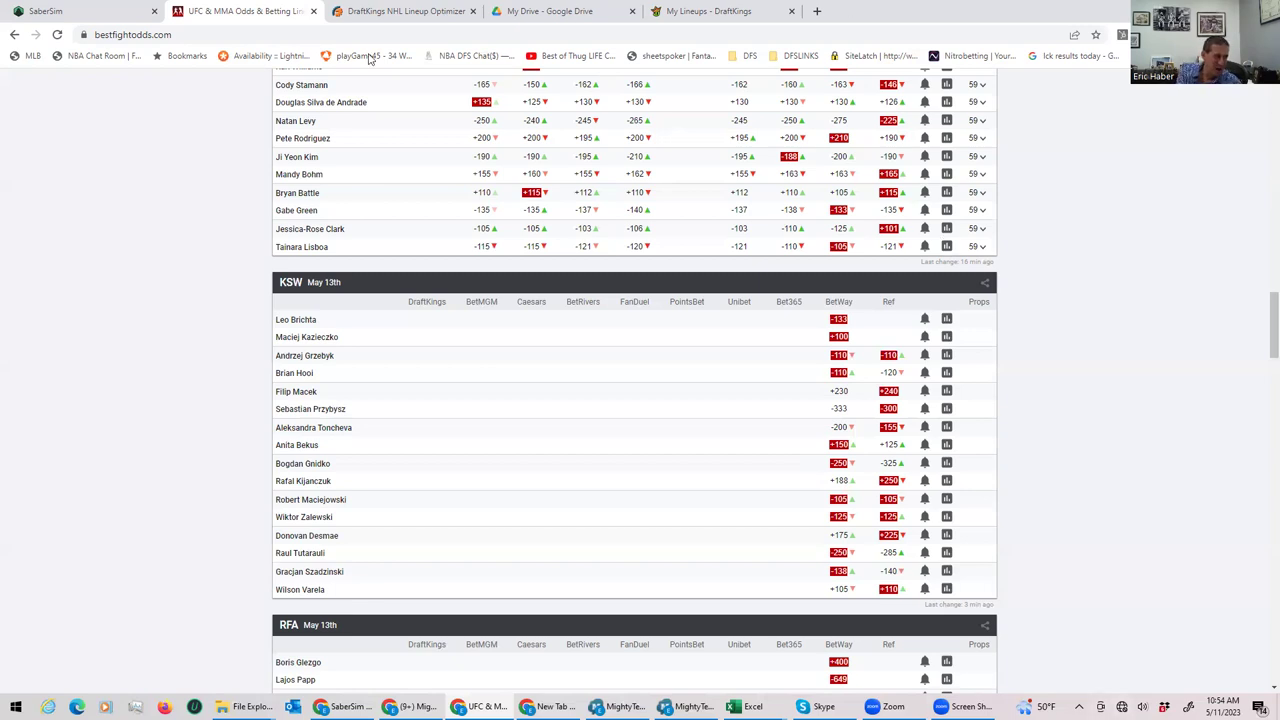
- Examine the Jessica-Rose Clark–Tainara Lisboa prop odds, including the submission, inside-distance and decision lines
scroll(383, 137, up, 4)
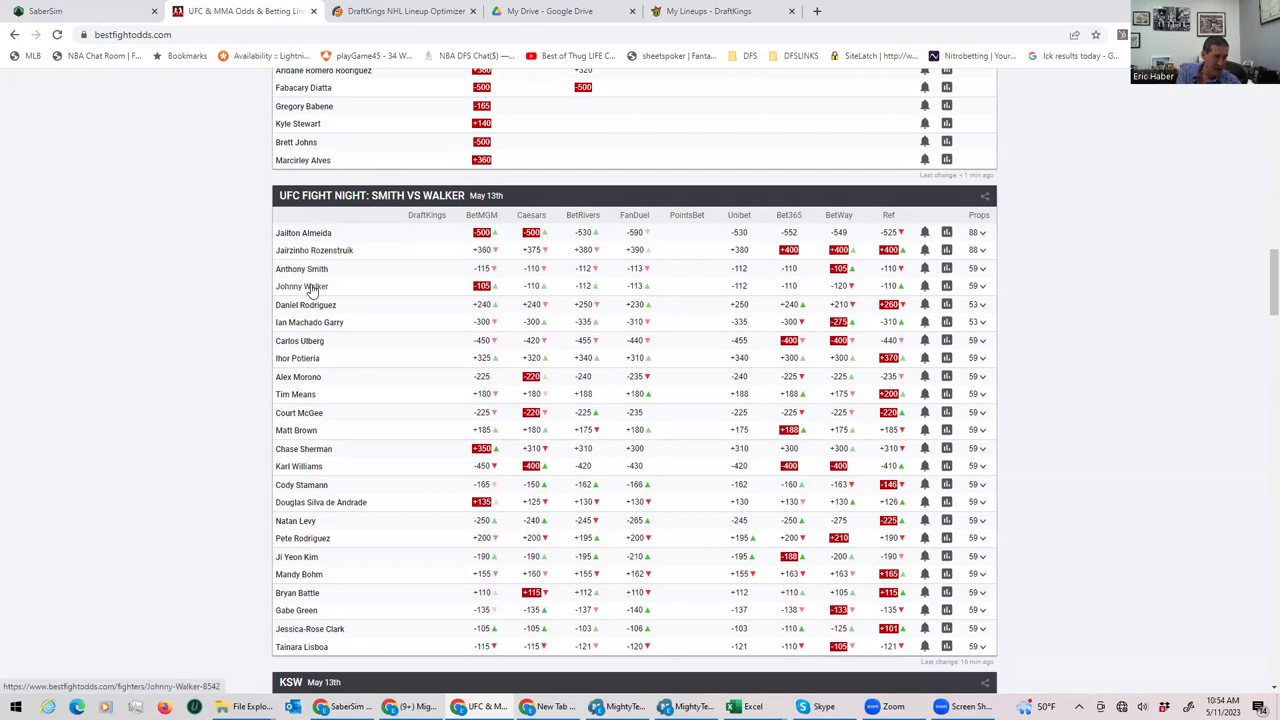
scroll(310, 287, down, 1)
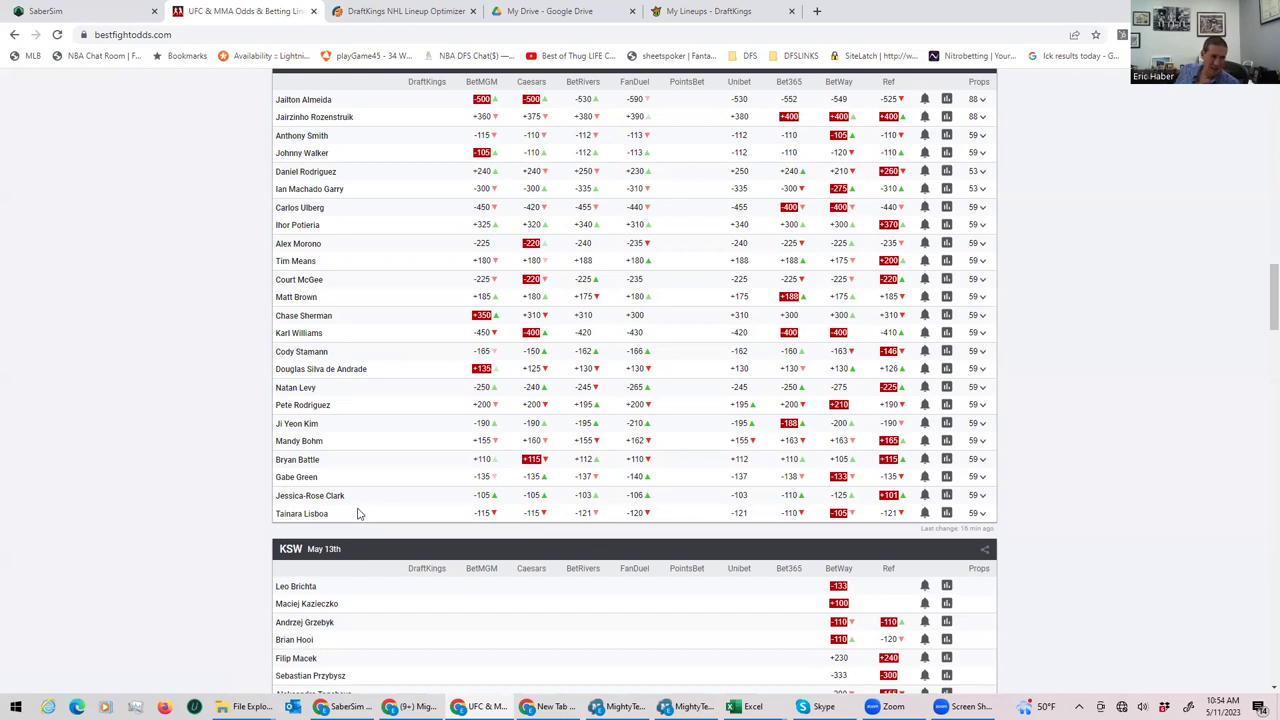
click(983, 507)
scroll(966, 594, down, 3)
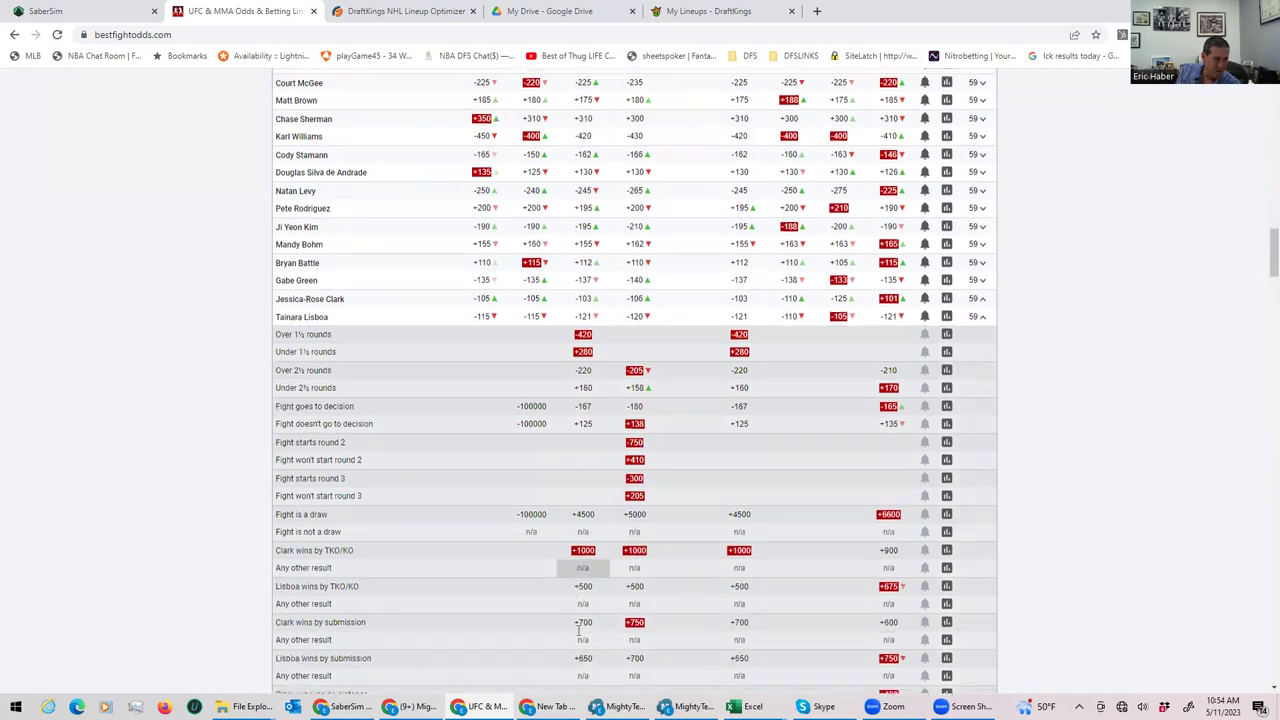
scroll(578, 635, down, 1)
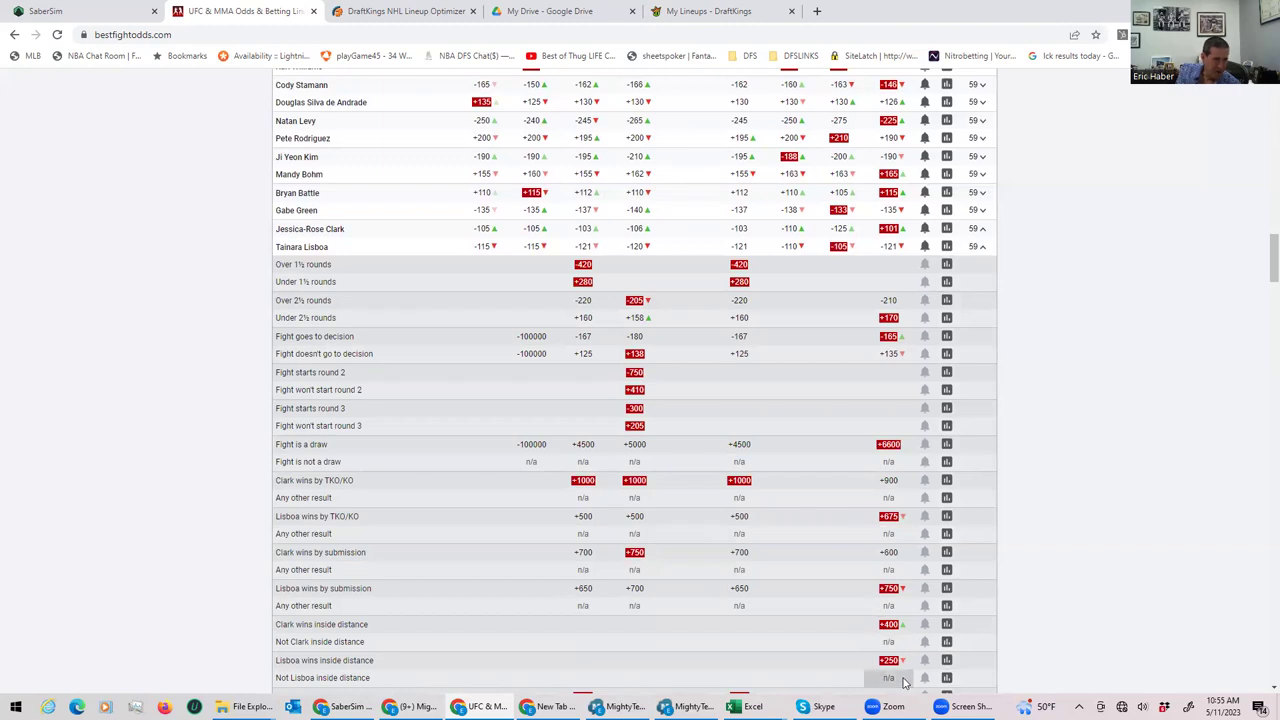
scroll(904, 682, down, 1)
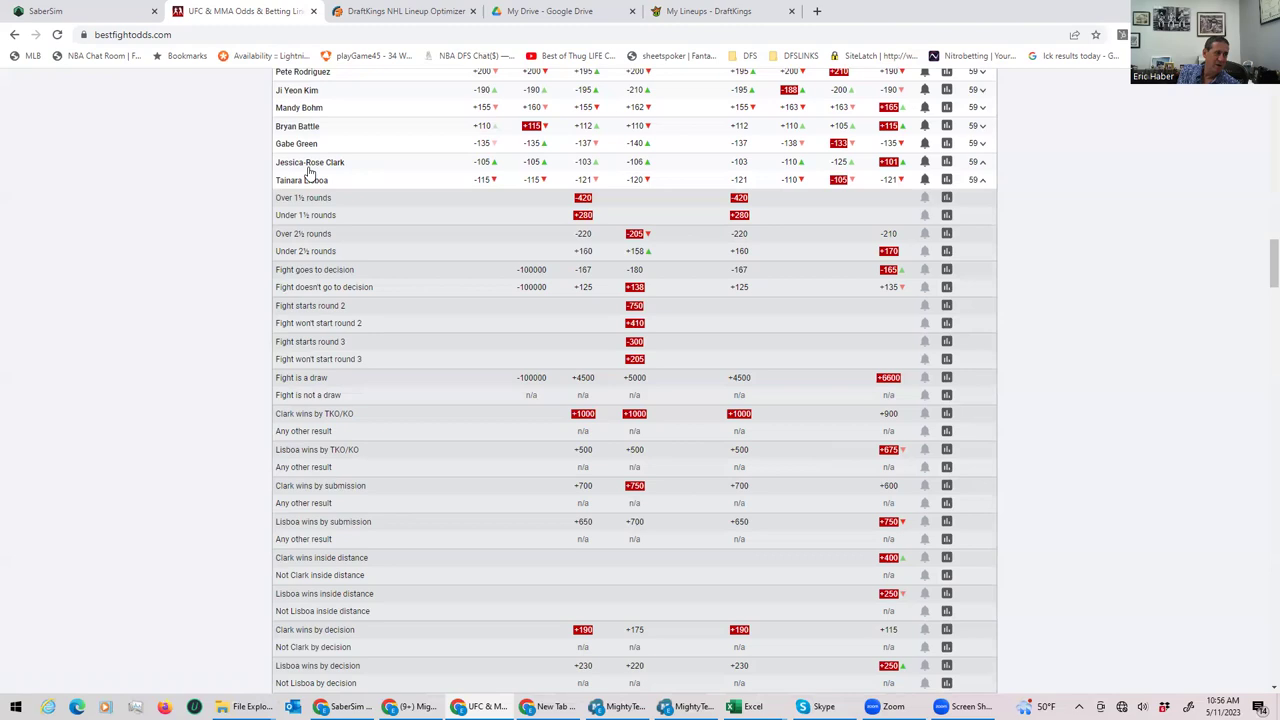
- Switch to DraftKings and review the full MMA Classic fighter list and salaries for the remaining lineup spots
click(708, 12)
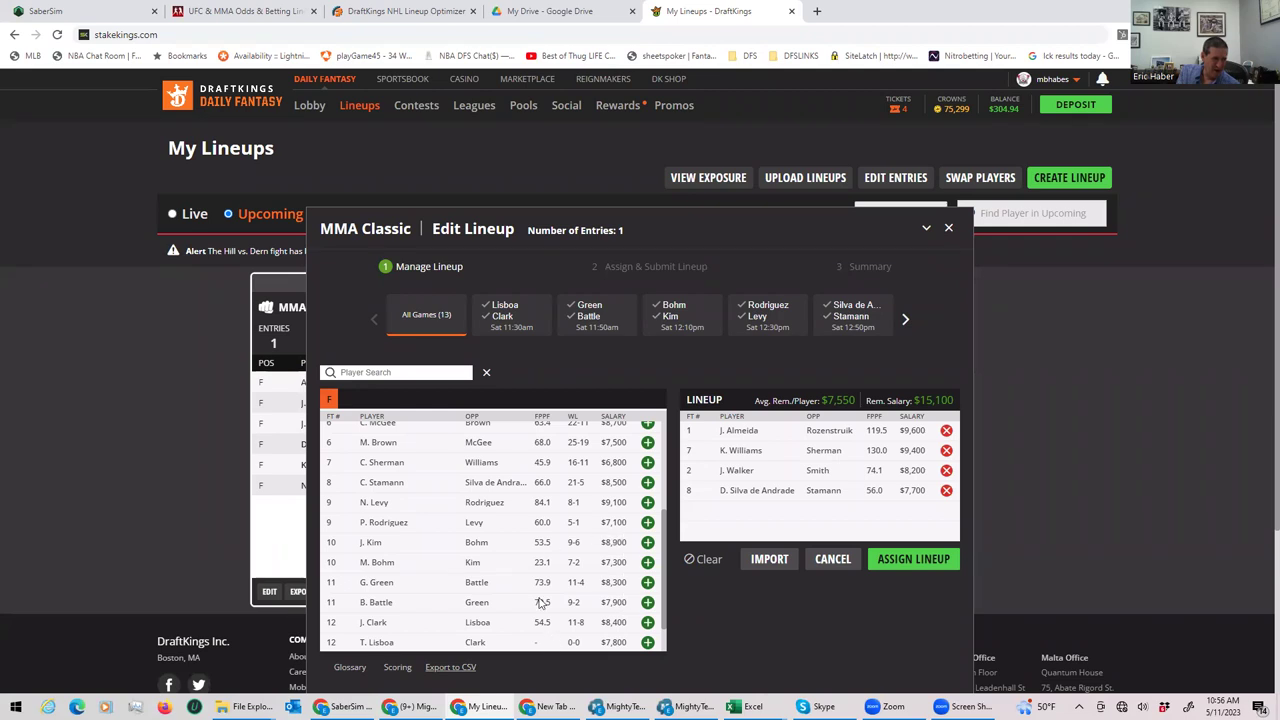
drag(664, 532, 670, 413)
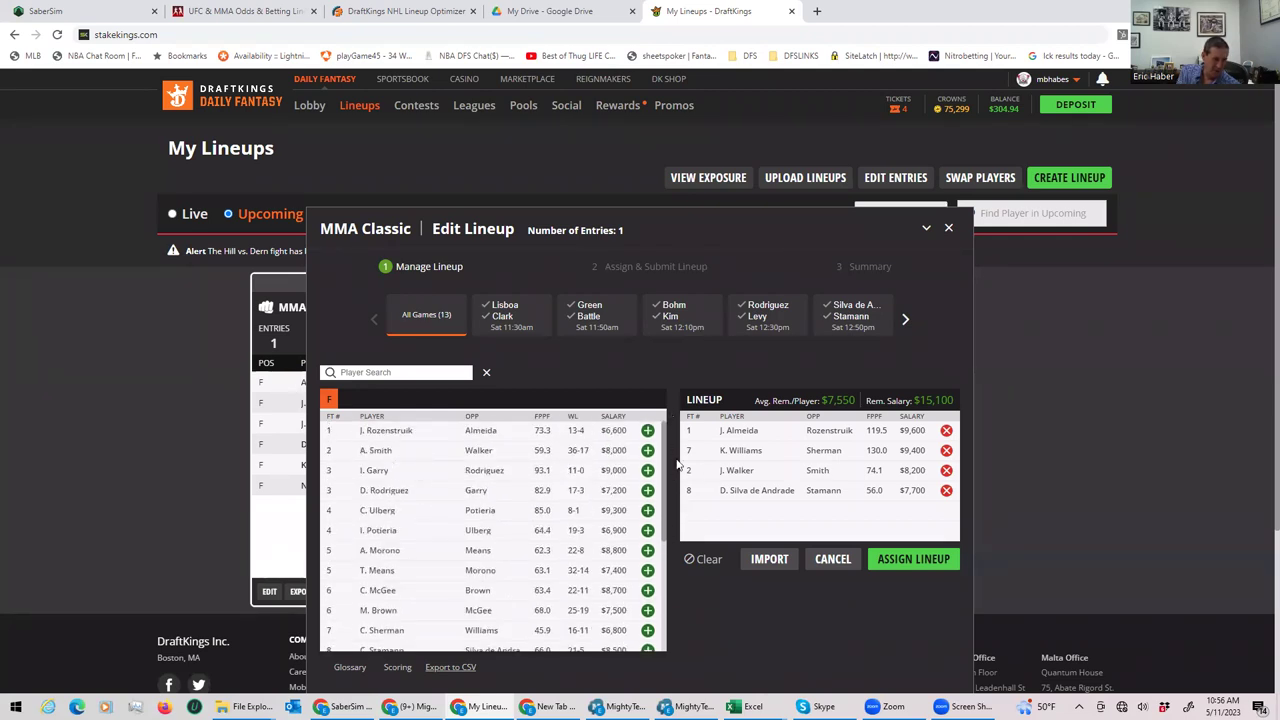
drag(663, 450, 655, 650)
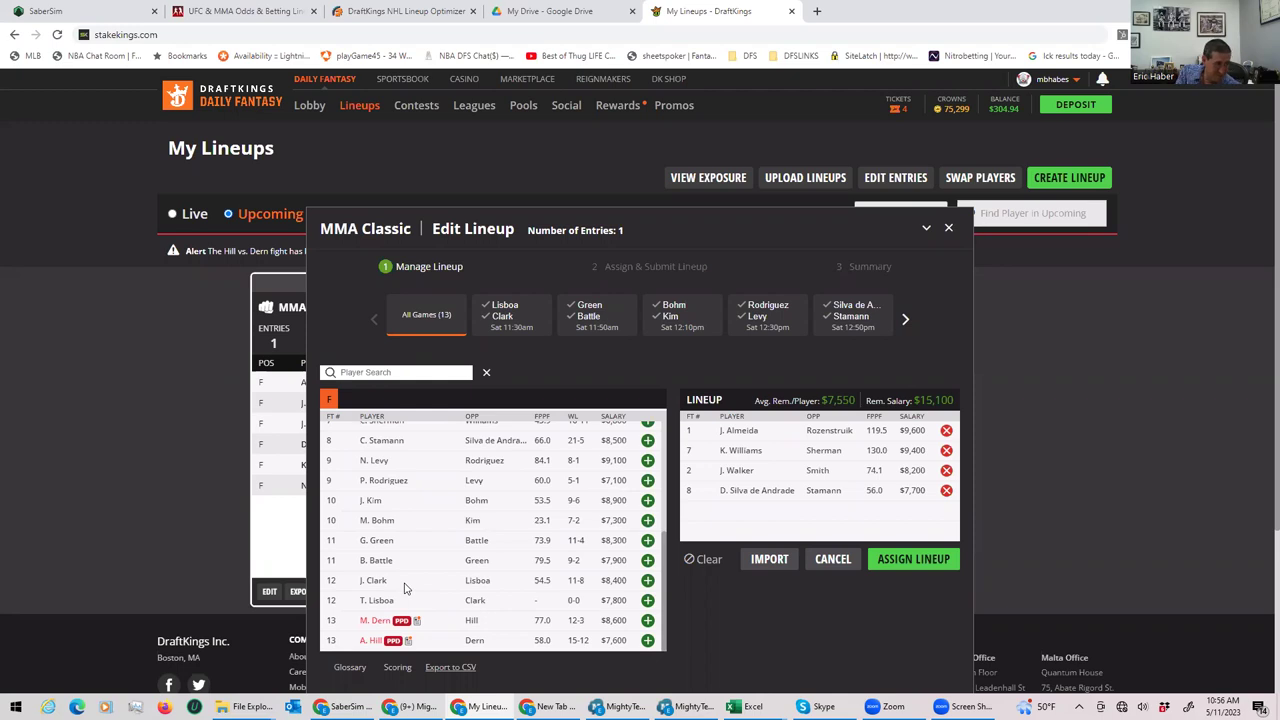
scroll(406, 510, up, 3)
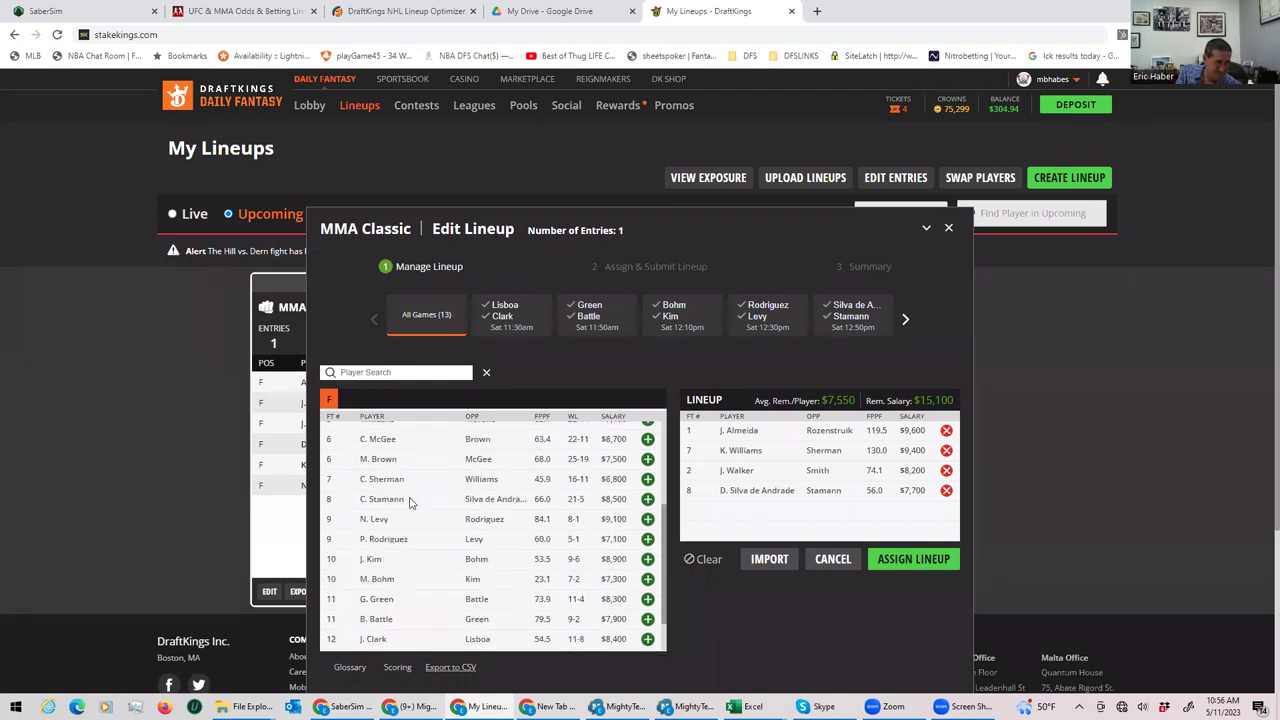
scroll(448, 575, down, 3)
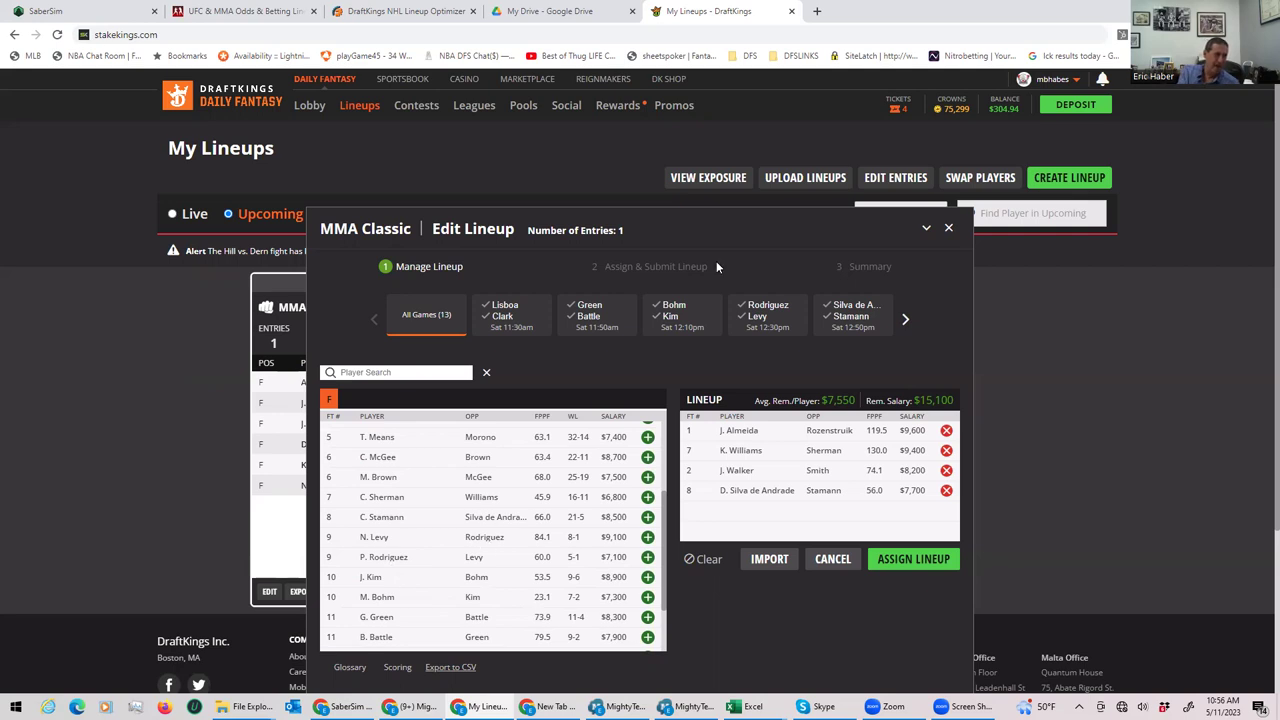
- Back on Best Fight Odds, collapse the Clark–Lisboa props and examine the Ji Yeon Kim–Mandy Bohm prop odds
click(240, 11)
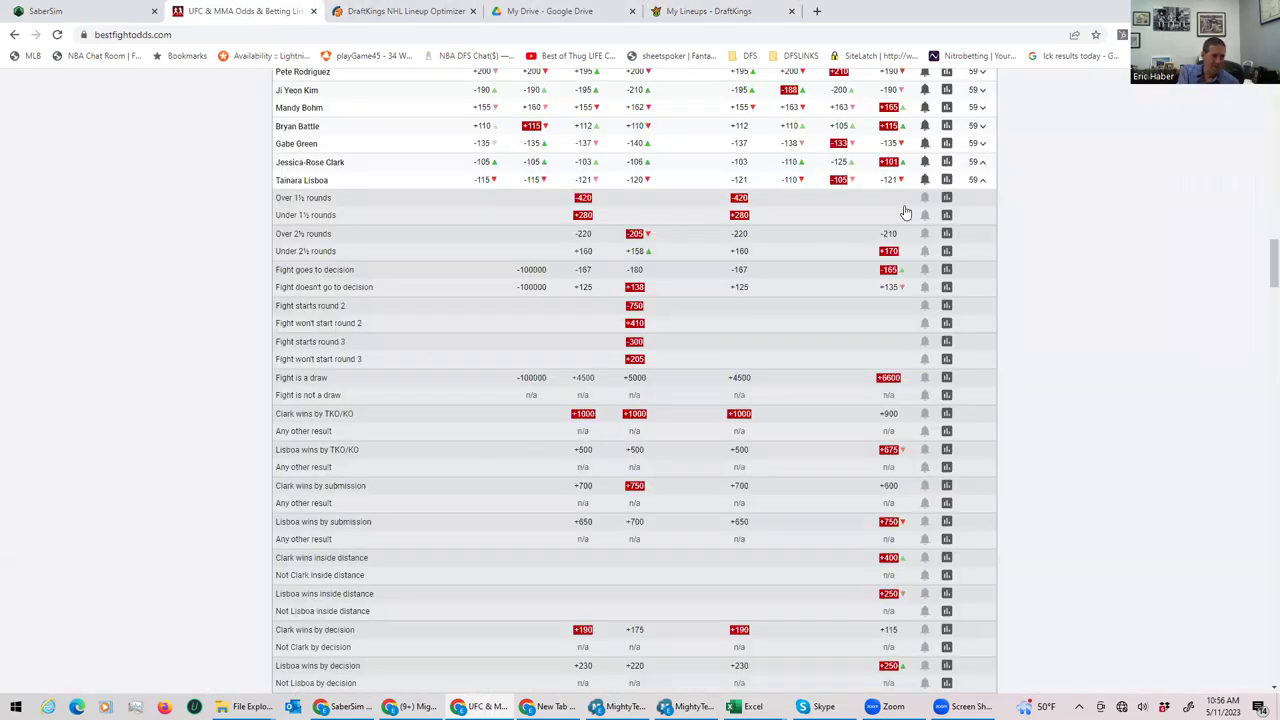
click(983, 182)
scroll(700, 277, up, 3)
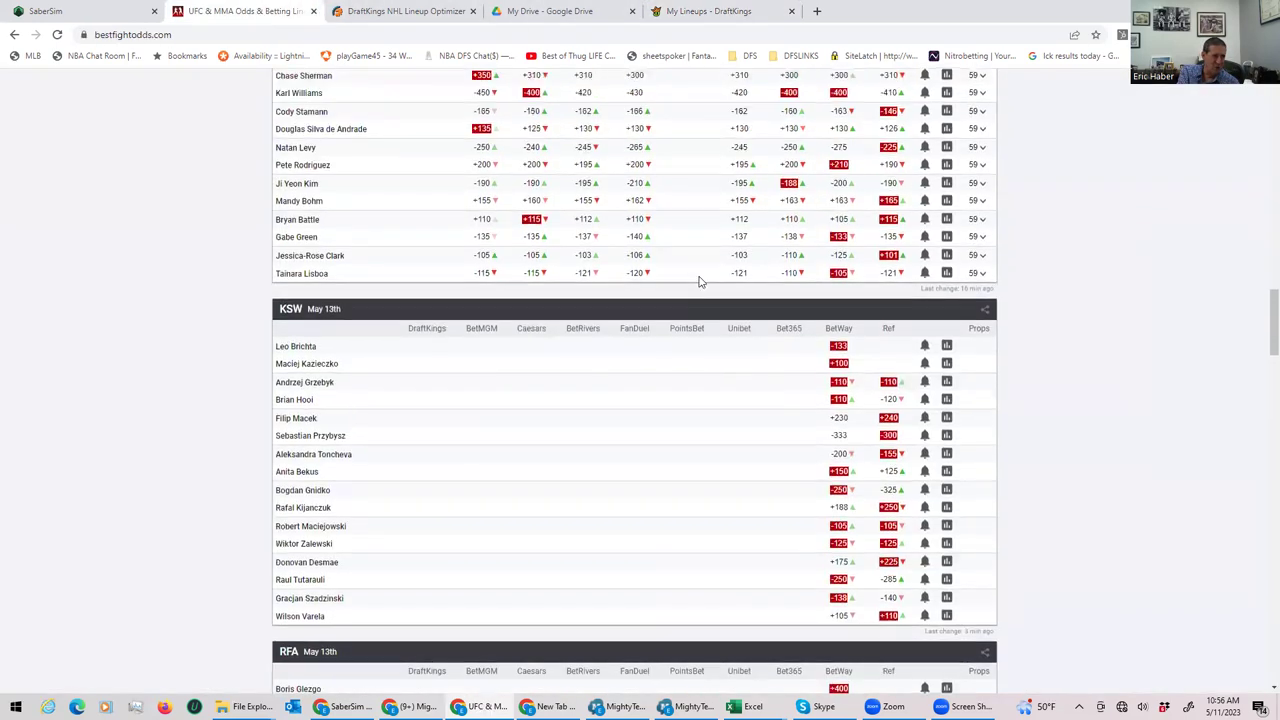
scroll(840, 330, up, 2)
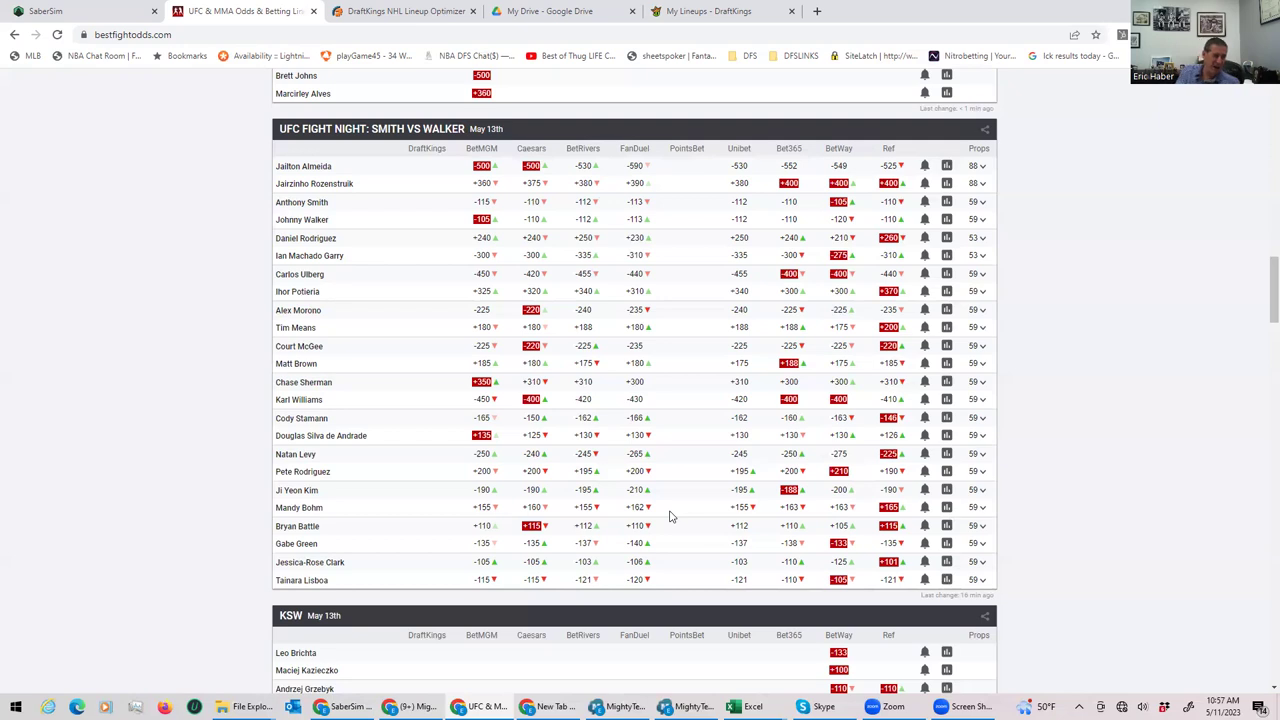
click(984, 490)
scroll(731, 630, down, 2)
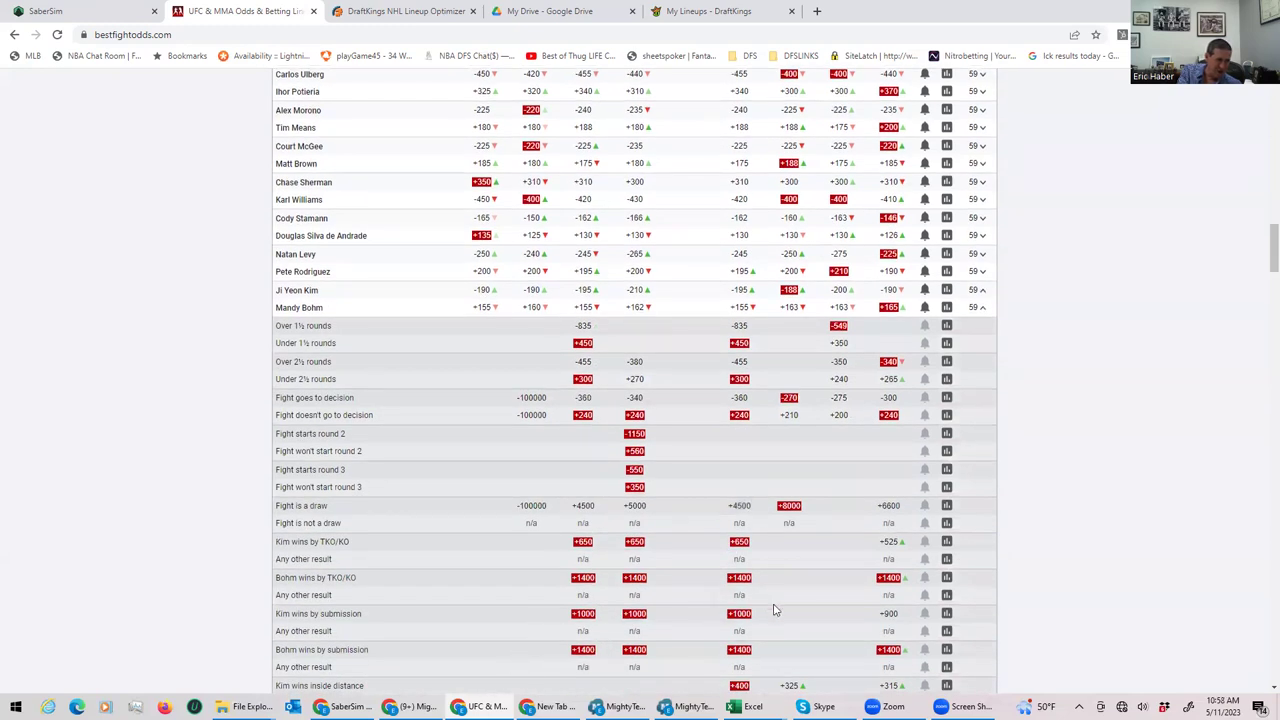
scroll(773, 609, down, 1)
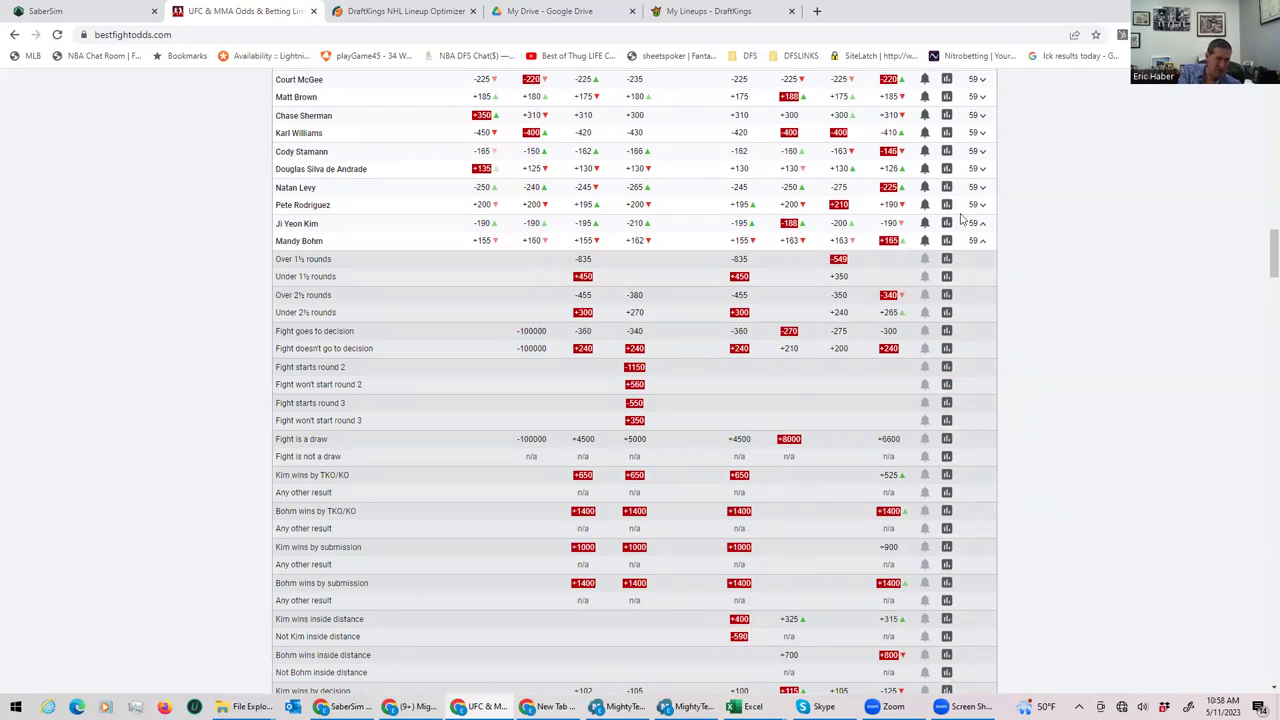
click(983, 246)
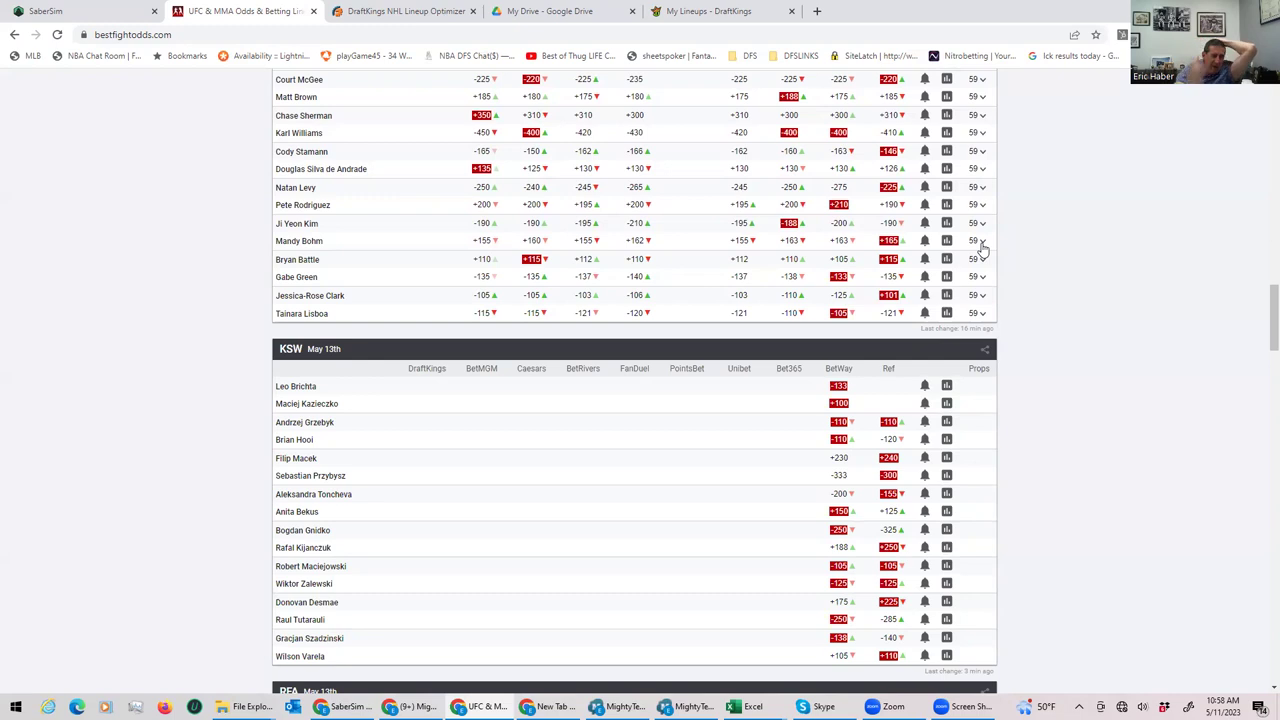
- Expand the Natan Levy–Pete Rodriguez props and examine their round, method-of-victory and inside-distance odds
drag(1262, 303, 1260, 270)
scroll(709, 351, down, 1)
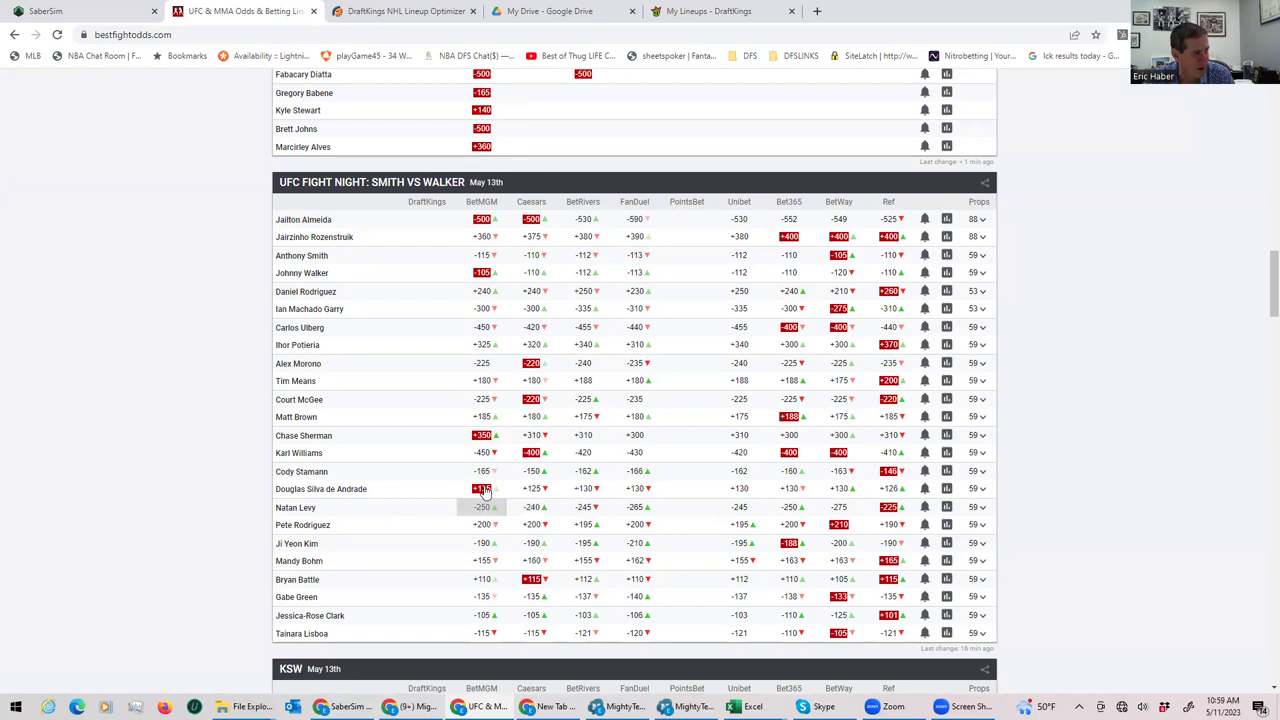
click(980, 508)
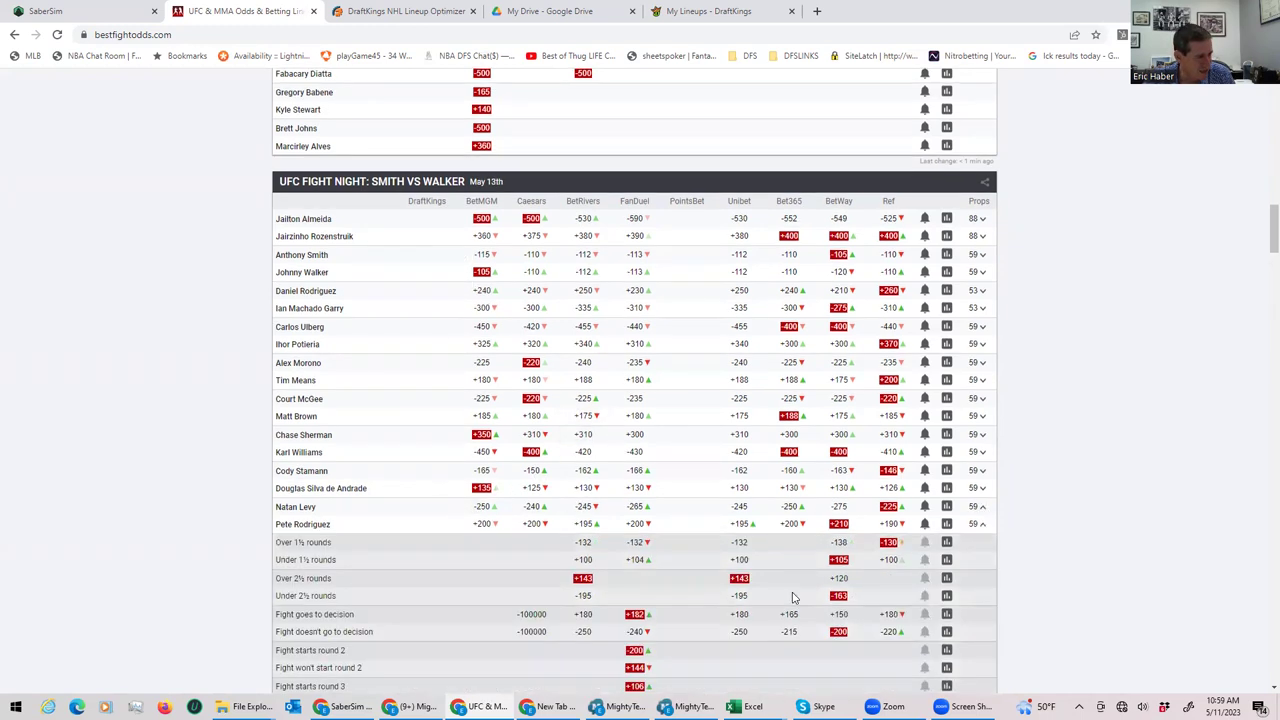
scroll(792, 596, down, 3)
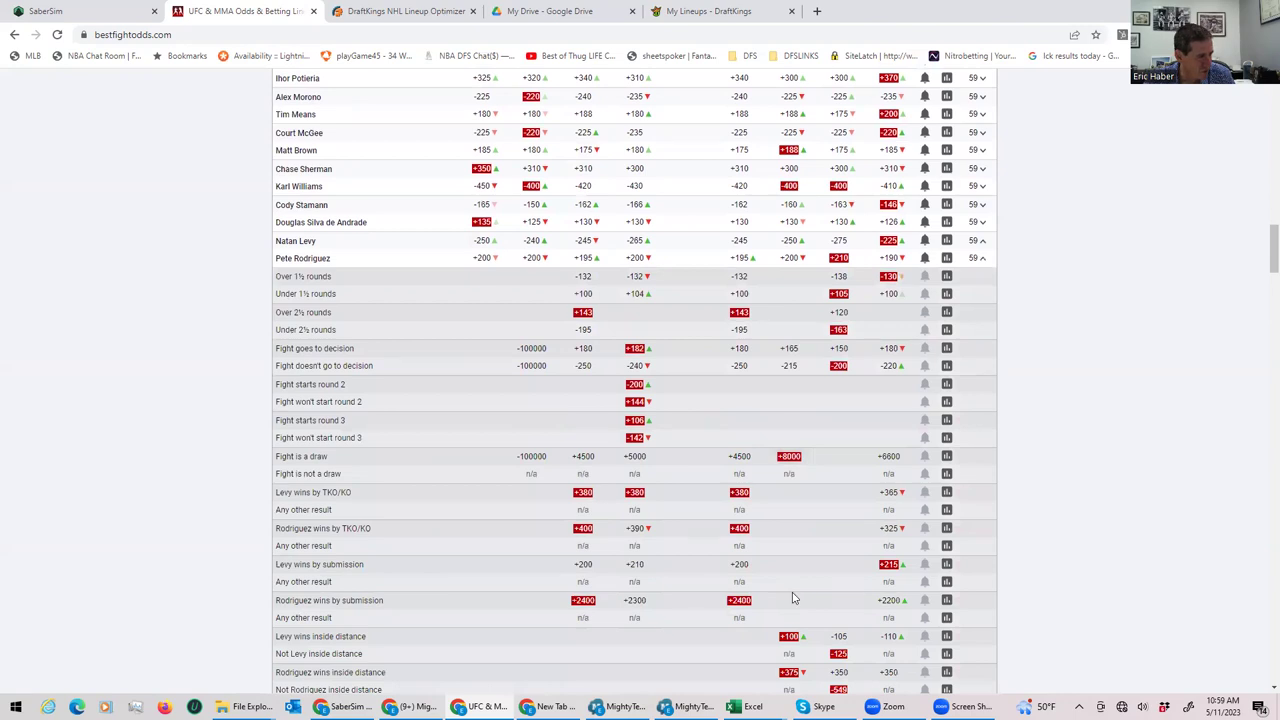
- Finish reading the Levy–Rodriguez inside-distance and decision odds, and switch to DraftKings to review fighter salaries for the open lineup spots
scroll(770, 604, down, 1)
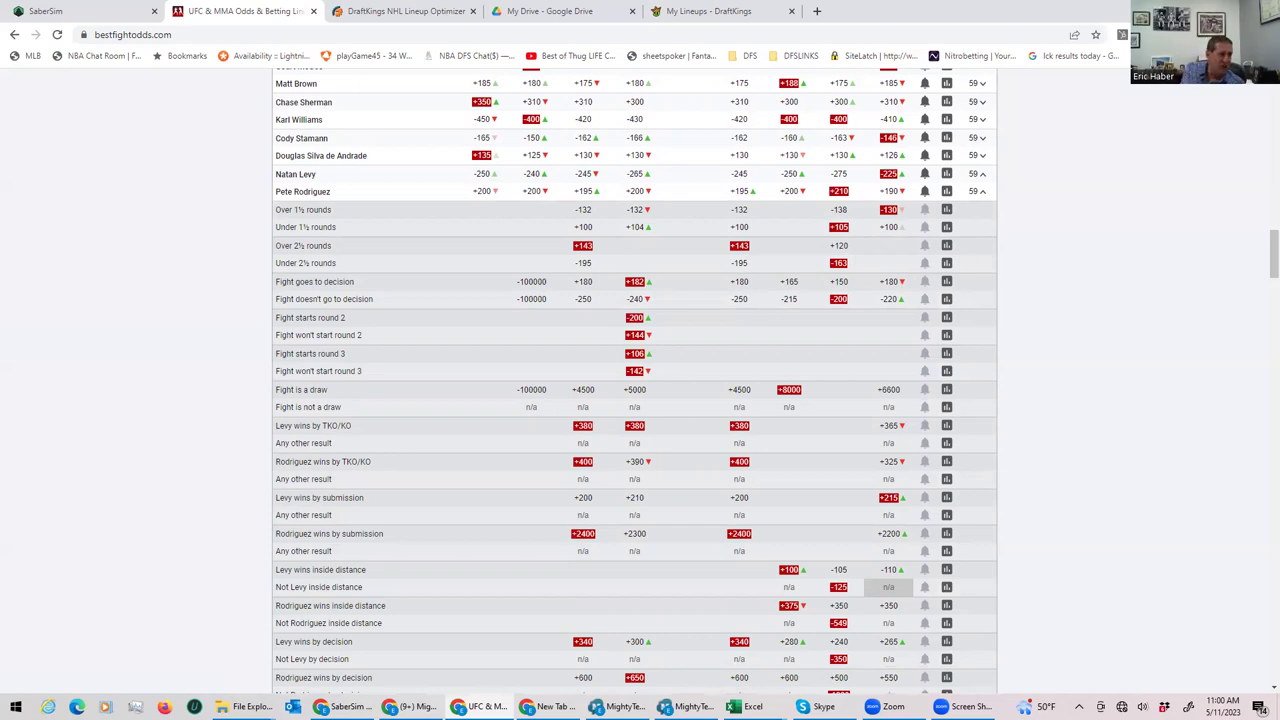
click(687, 15)
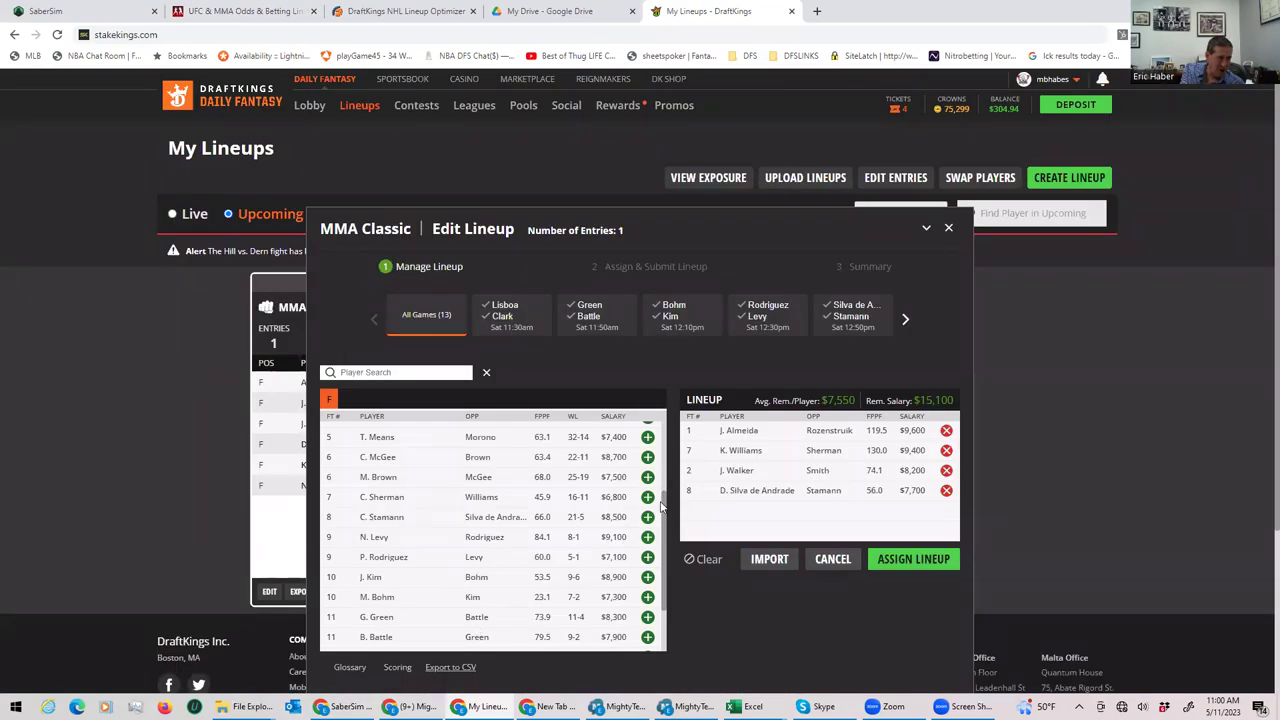
drag(665, 540, 664, 398)
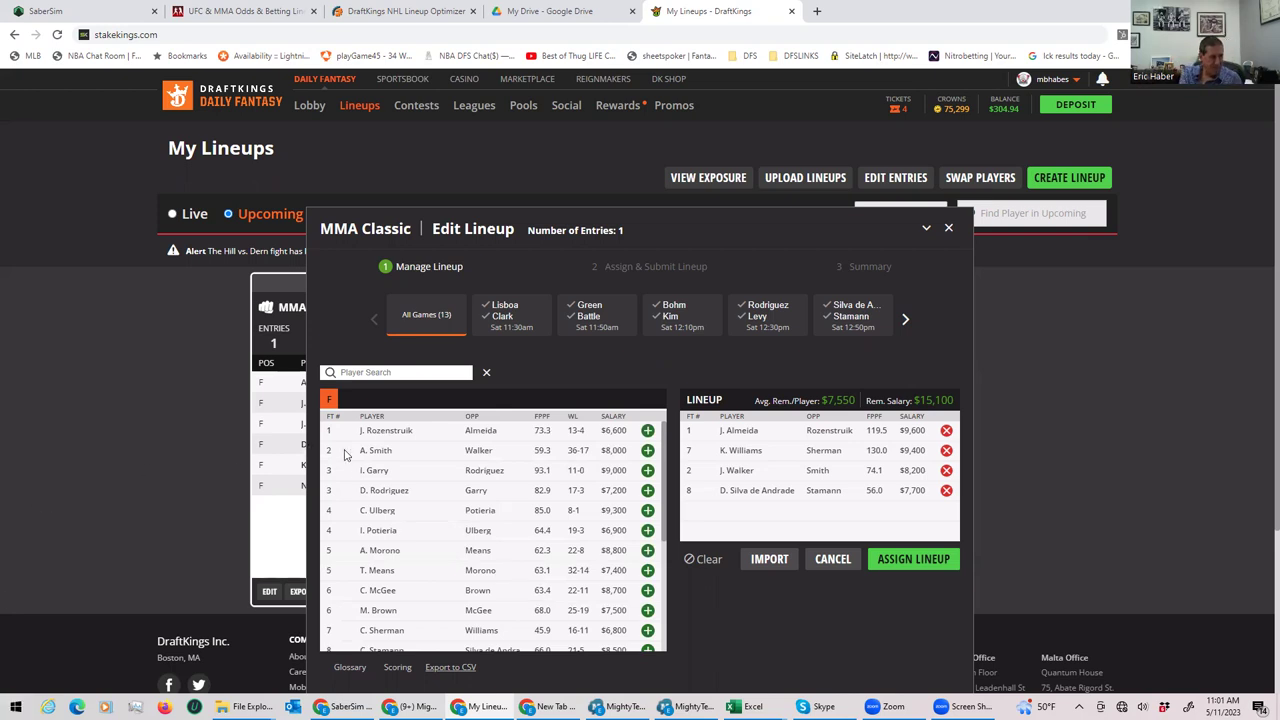
scroll(526, 630, down, 3)
scroll(425, 537, up, 2)
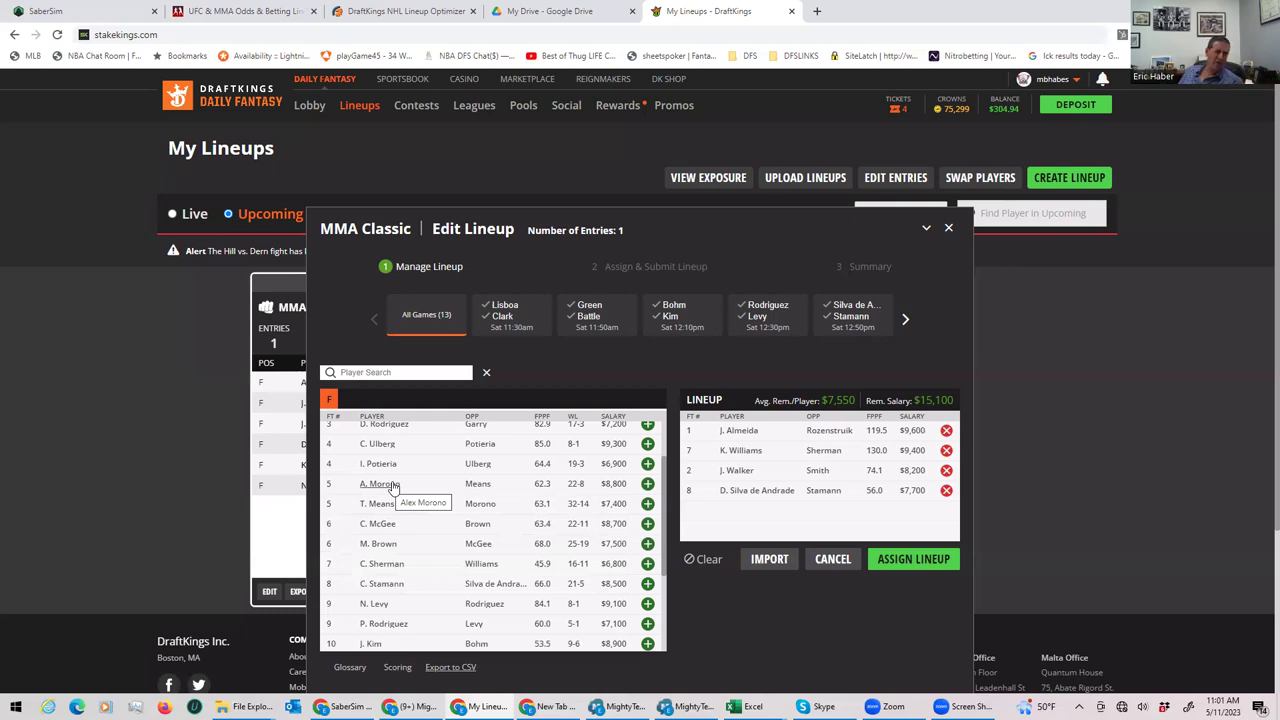
- Back on Best Fight Odds, collapse the Levy–Rodriguez props and examine the Alex Morono–Tim Means prop odds, closing them when done
click(247, 14)
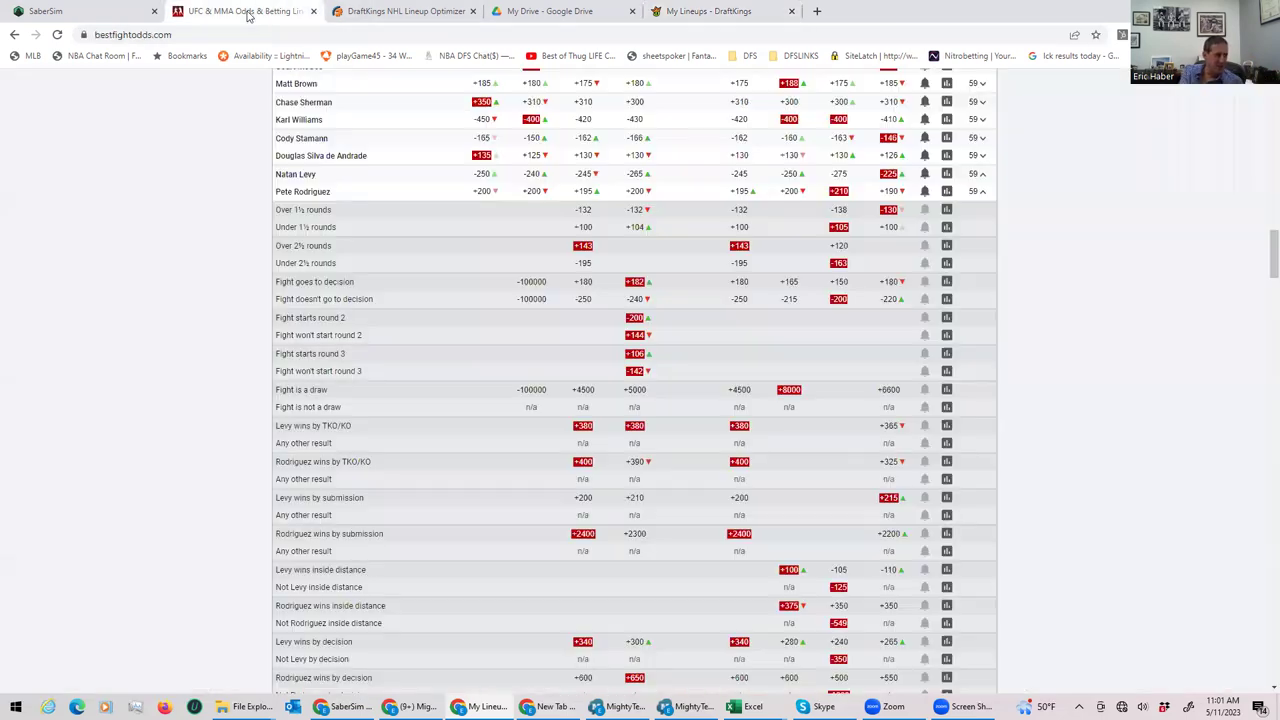
click(982, 192)
scroll(940, 198, up, 3)
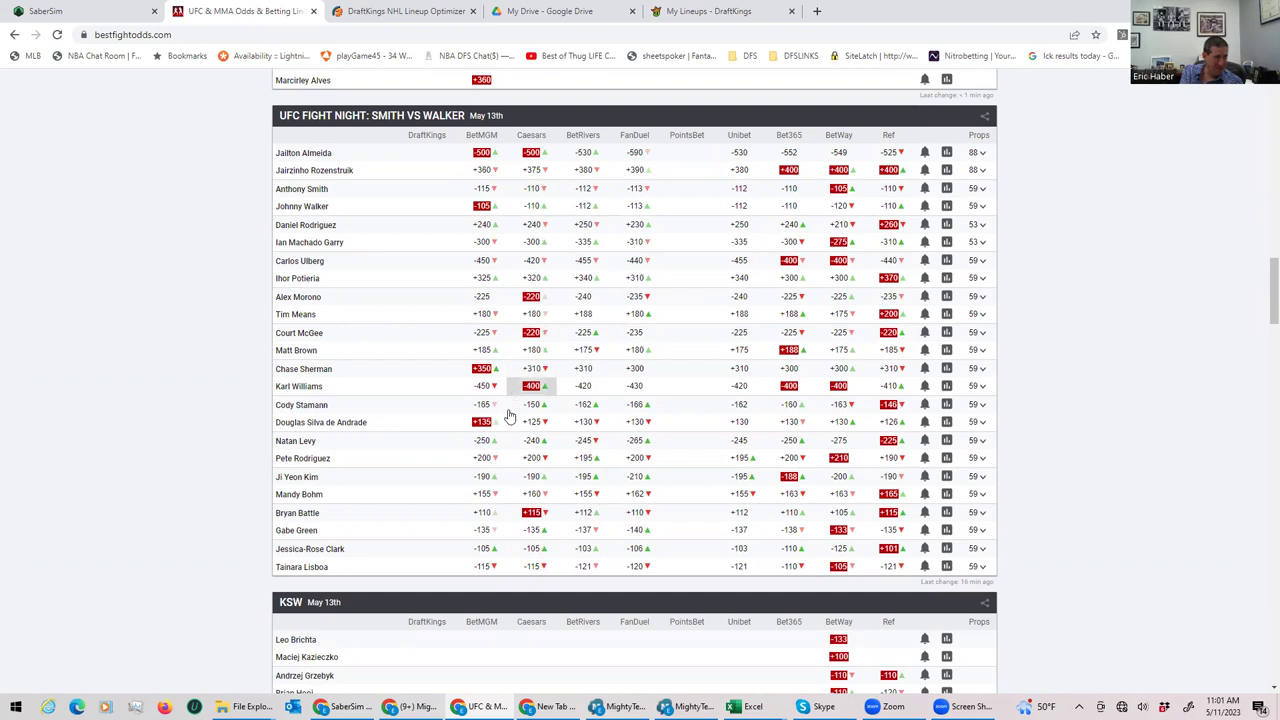
click(980, 297)
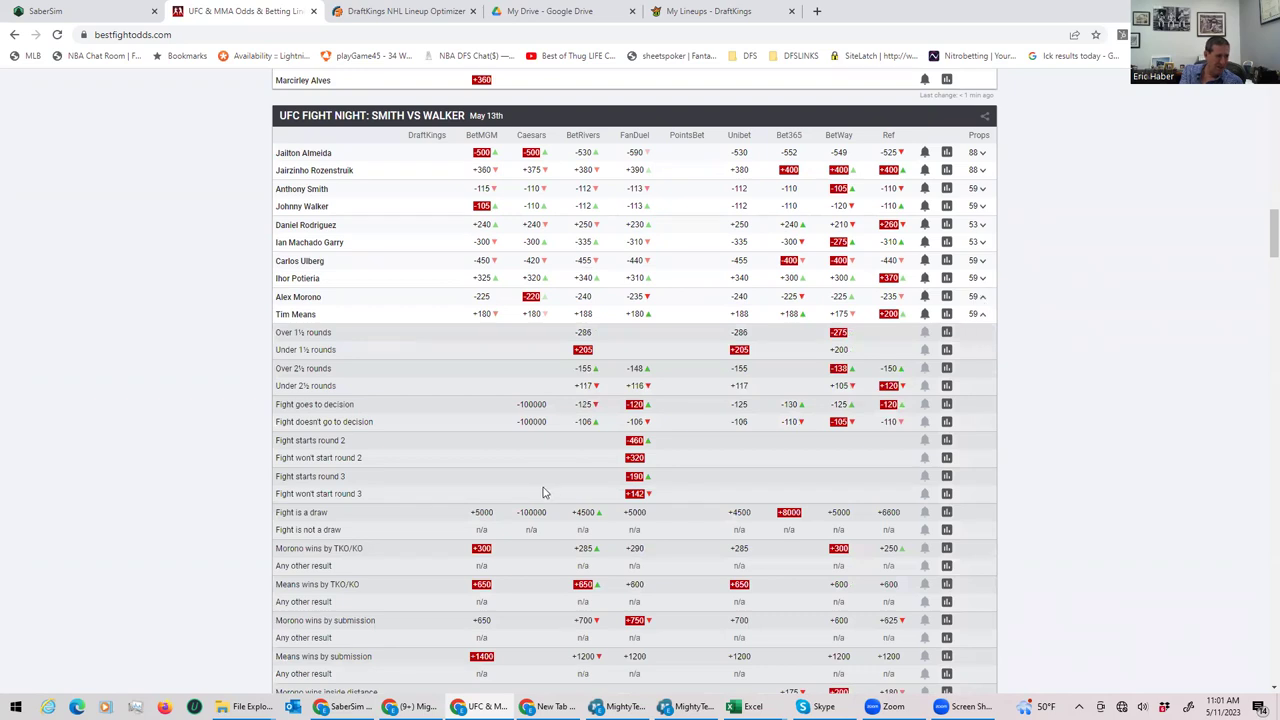
scroll(620, 600, down, 2)
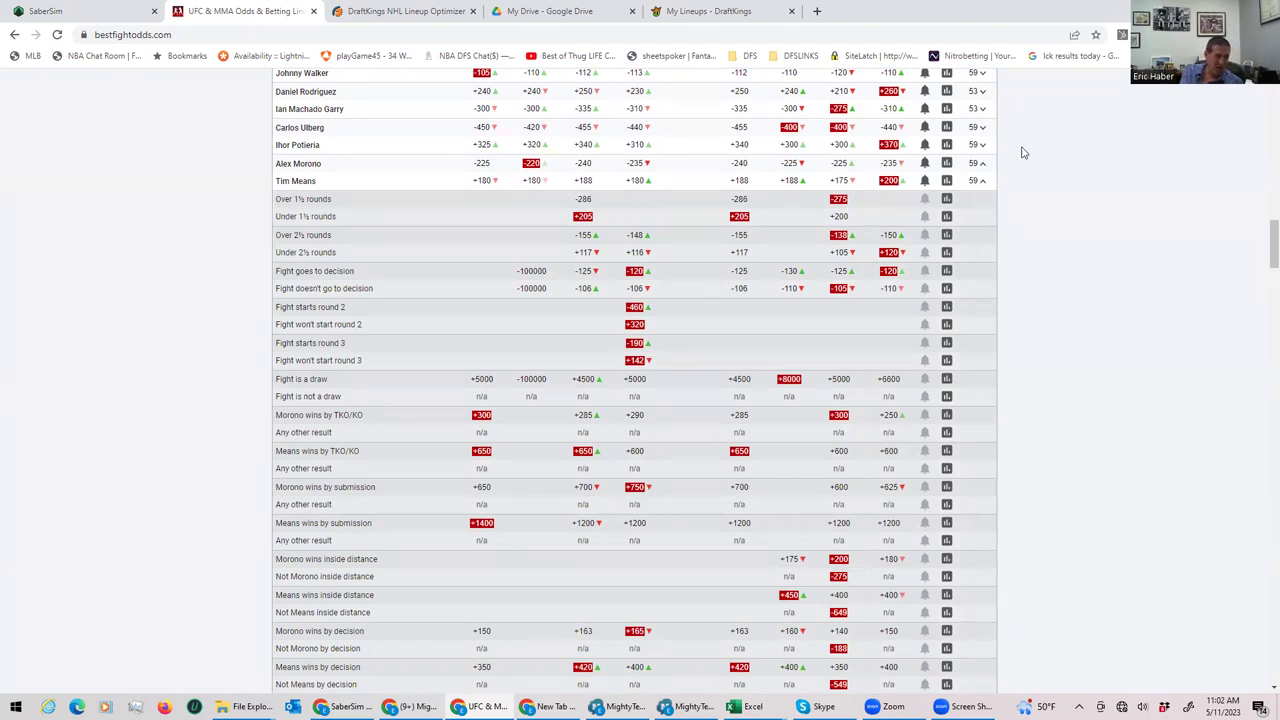
click(978, 188)
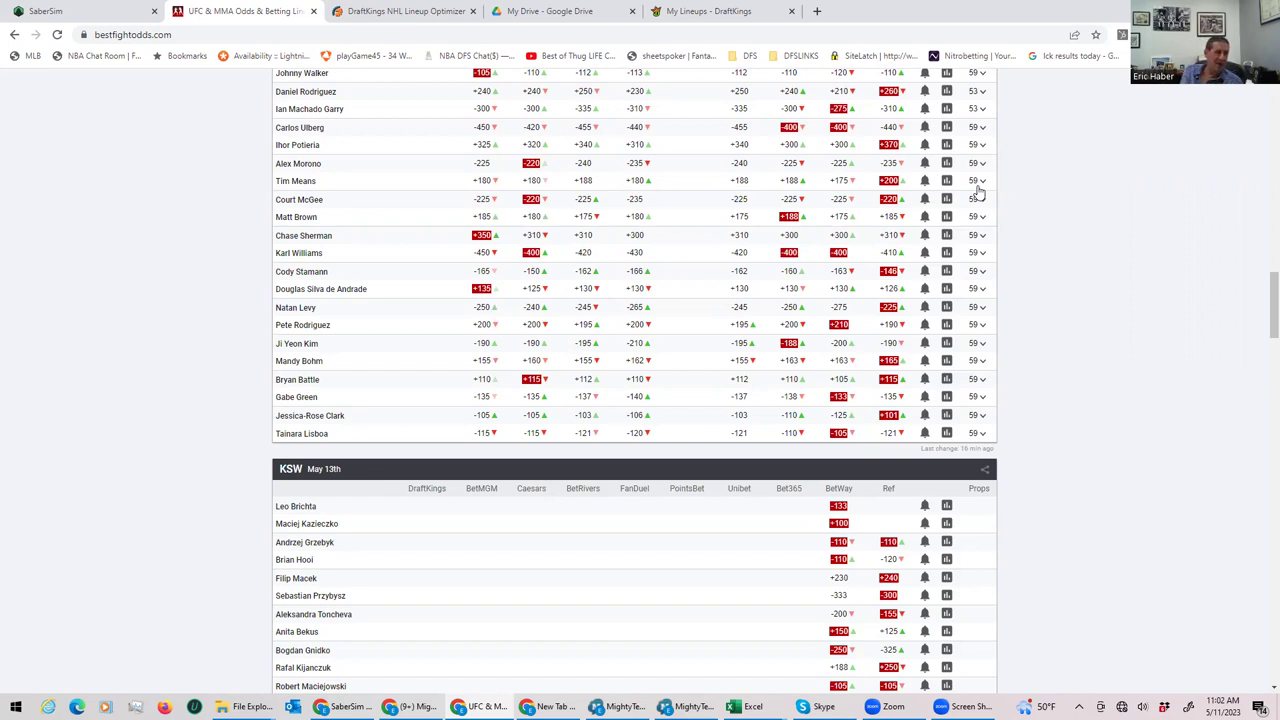
- Examine the Carlos Ulberg–Ihor Potieria prop odds and check both fighters' DraftKings salaries, closing the props when done
click(983, 130)
scroll(1071, 206, up, 1)
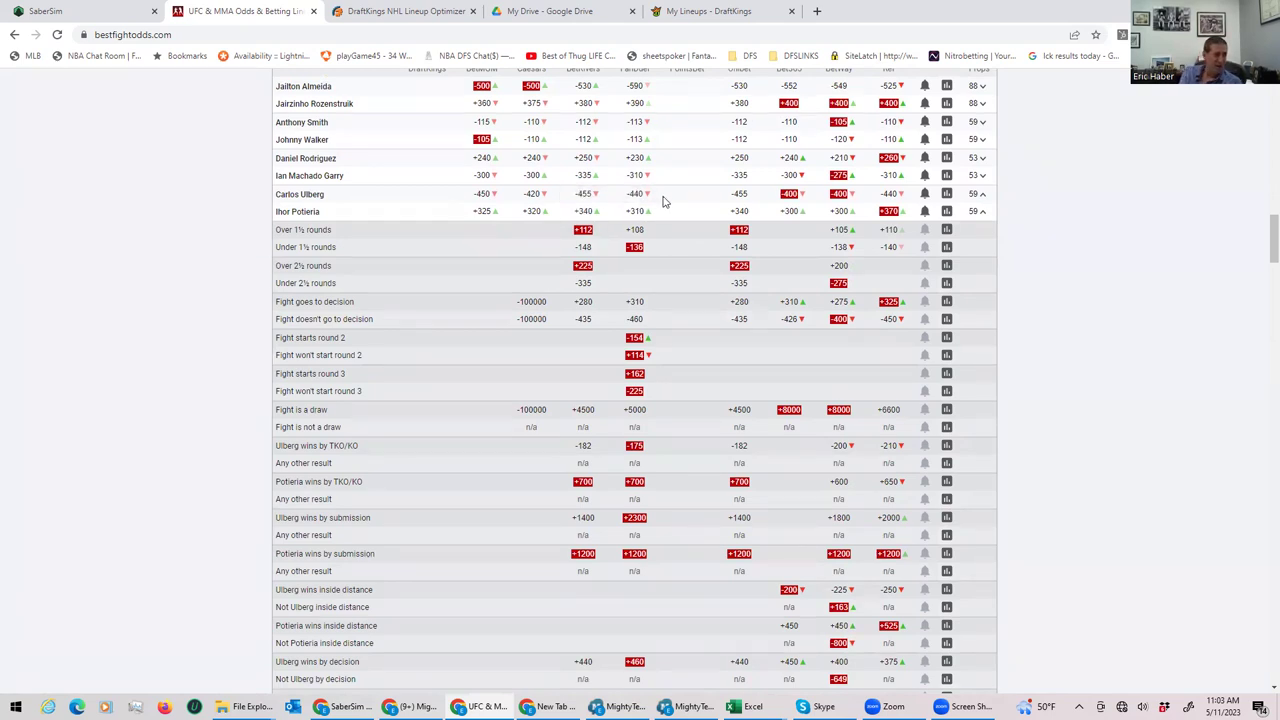
click(652, 16)
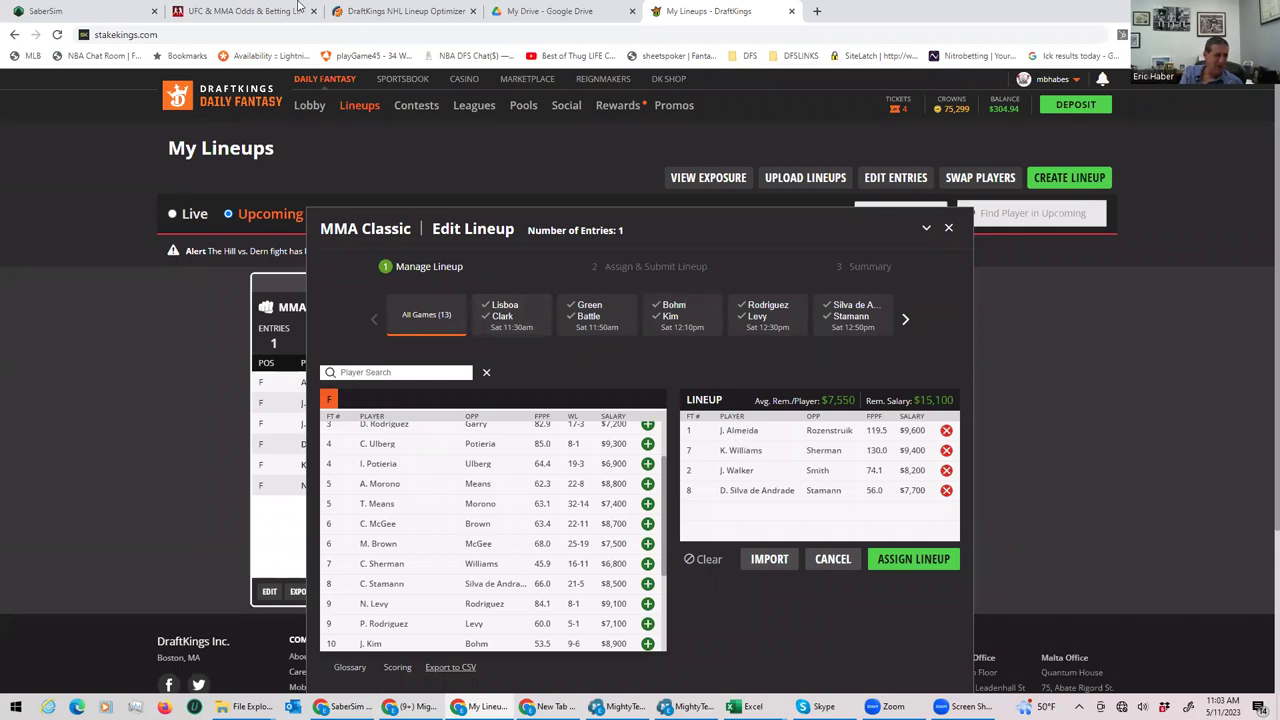
click(247, 16)
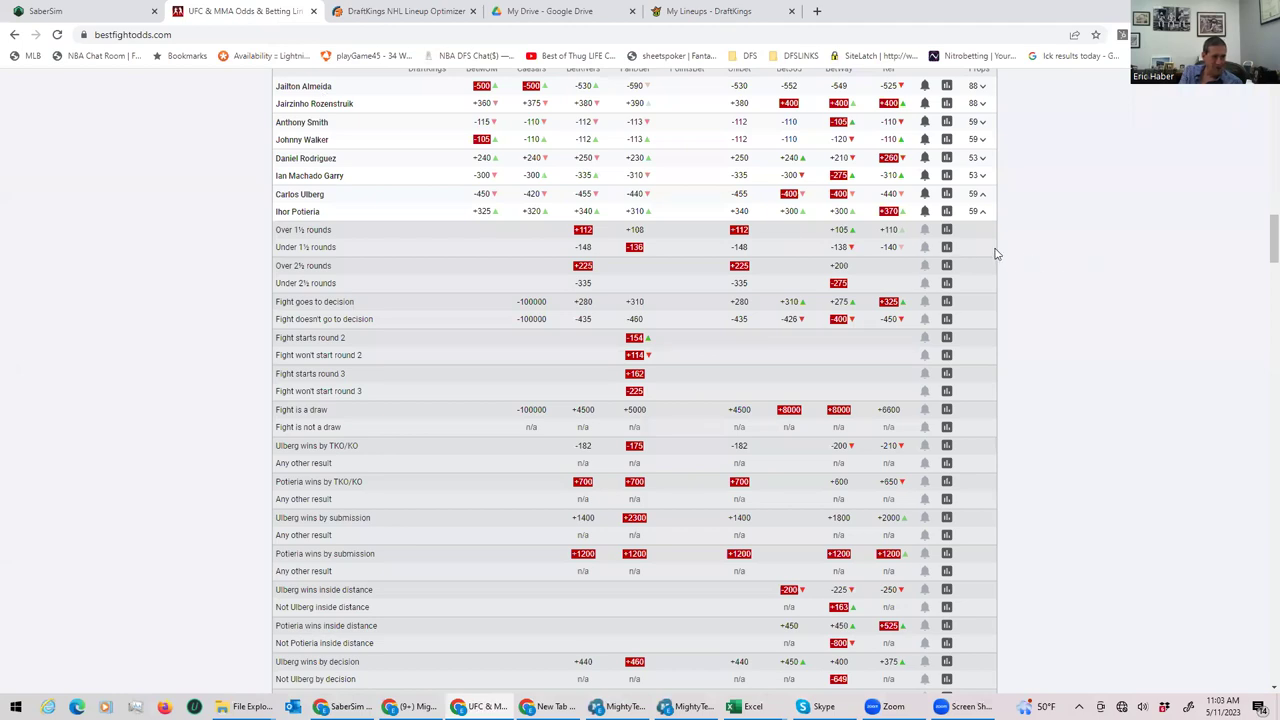
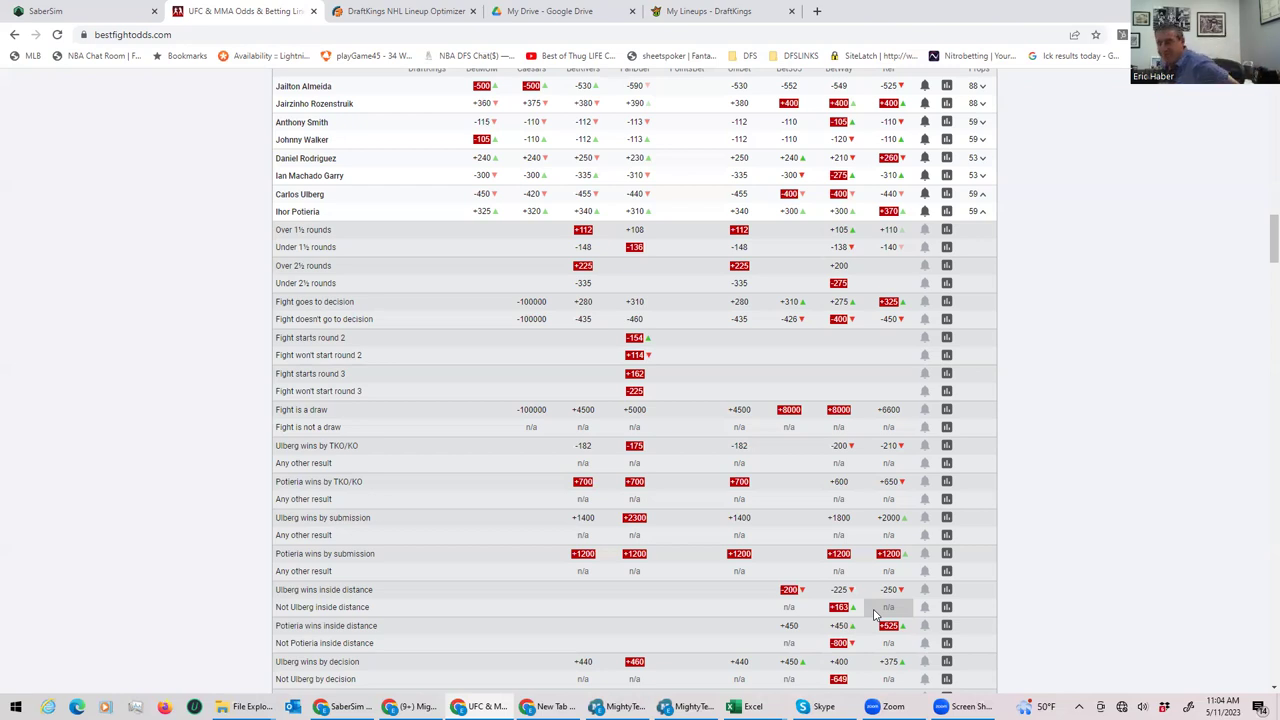
click(977, 212)
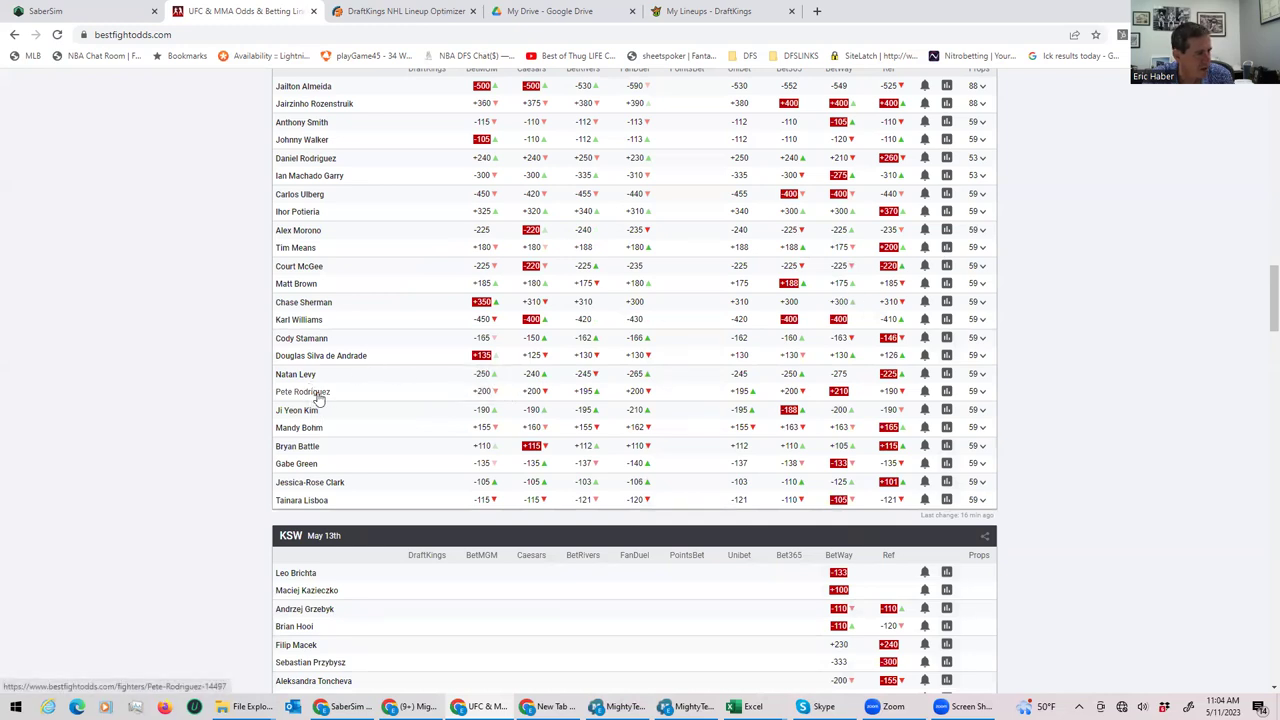
- Reopen the Natan Levy–Pete Rodriguez props and recheck the method-of-victory, inside-distance and decision odds, closing them when done
click(982, 393)
scroll(525, 555, down, 1)
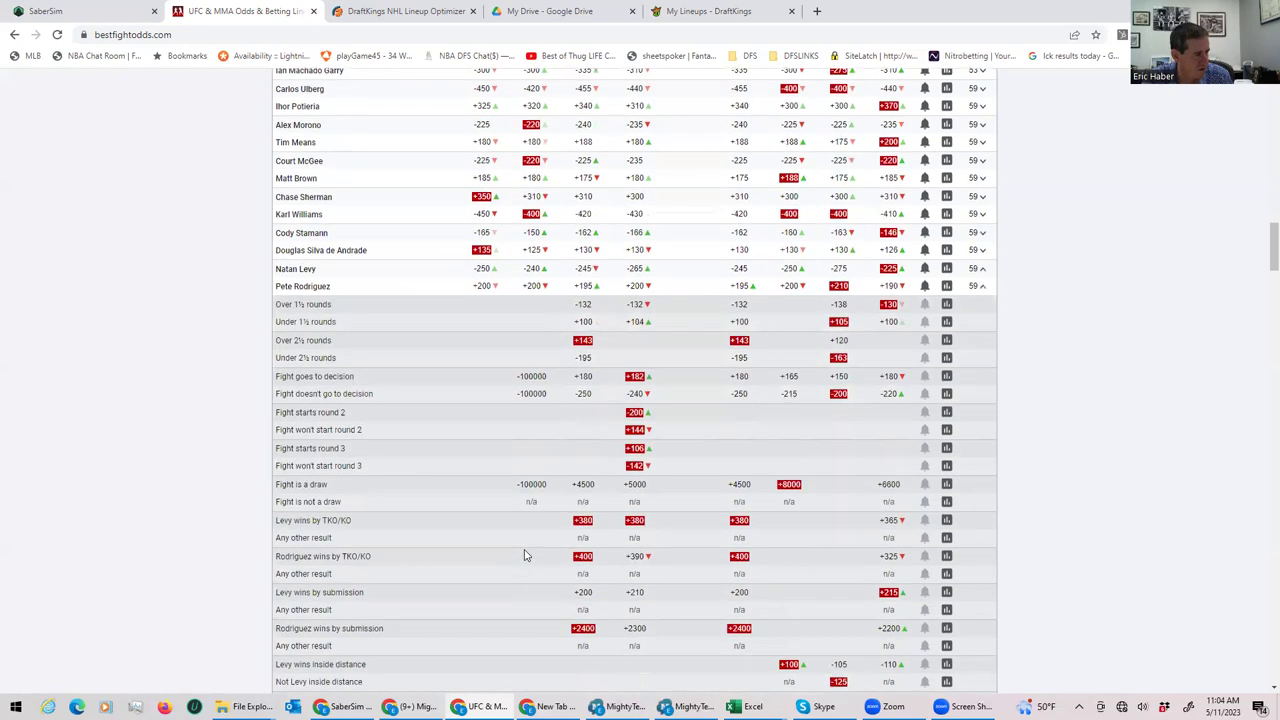
scroll(525, 555, down, 1)
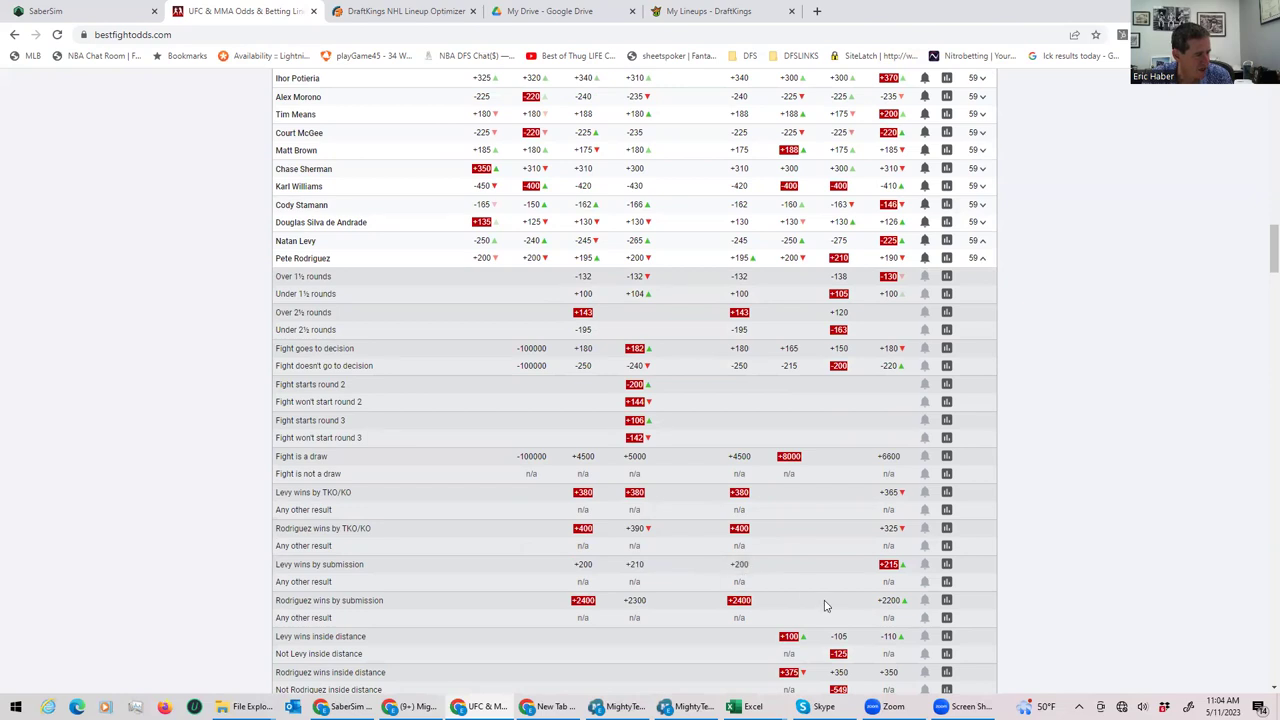
scroll(828, 607, down, 1)
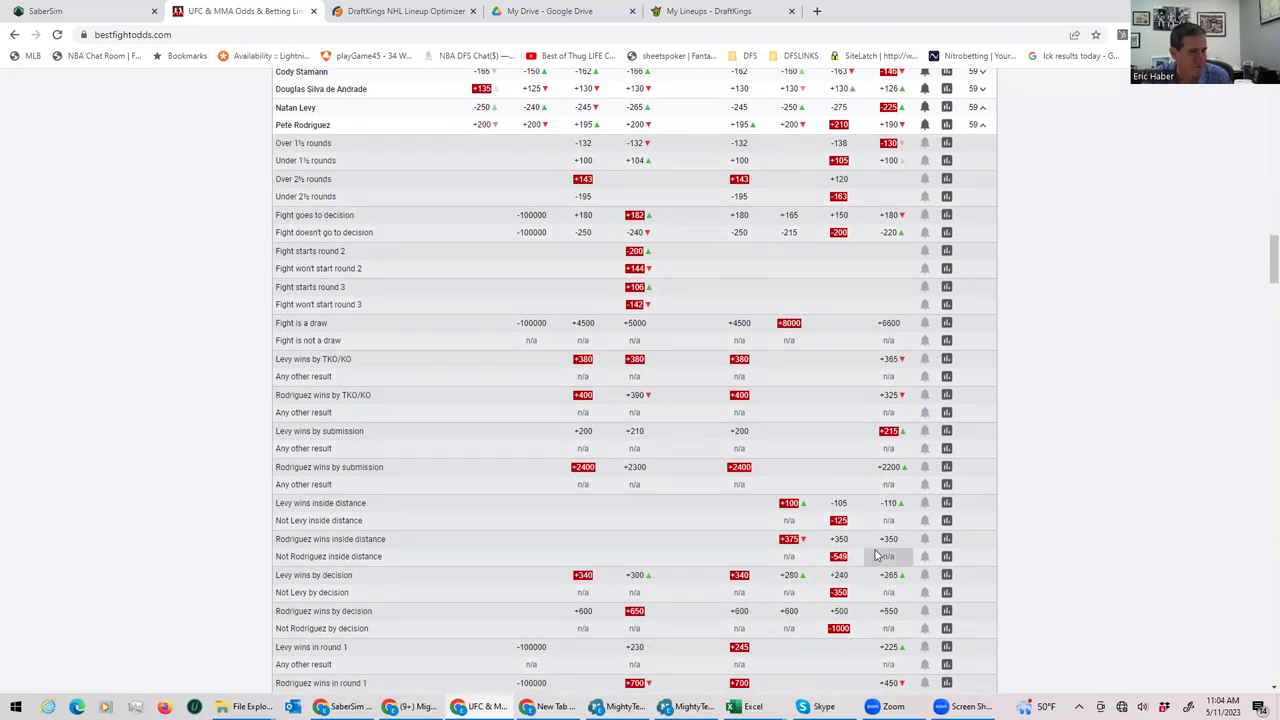
scroll(875, 556, up, 1)
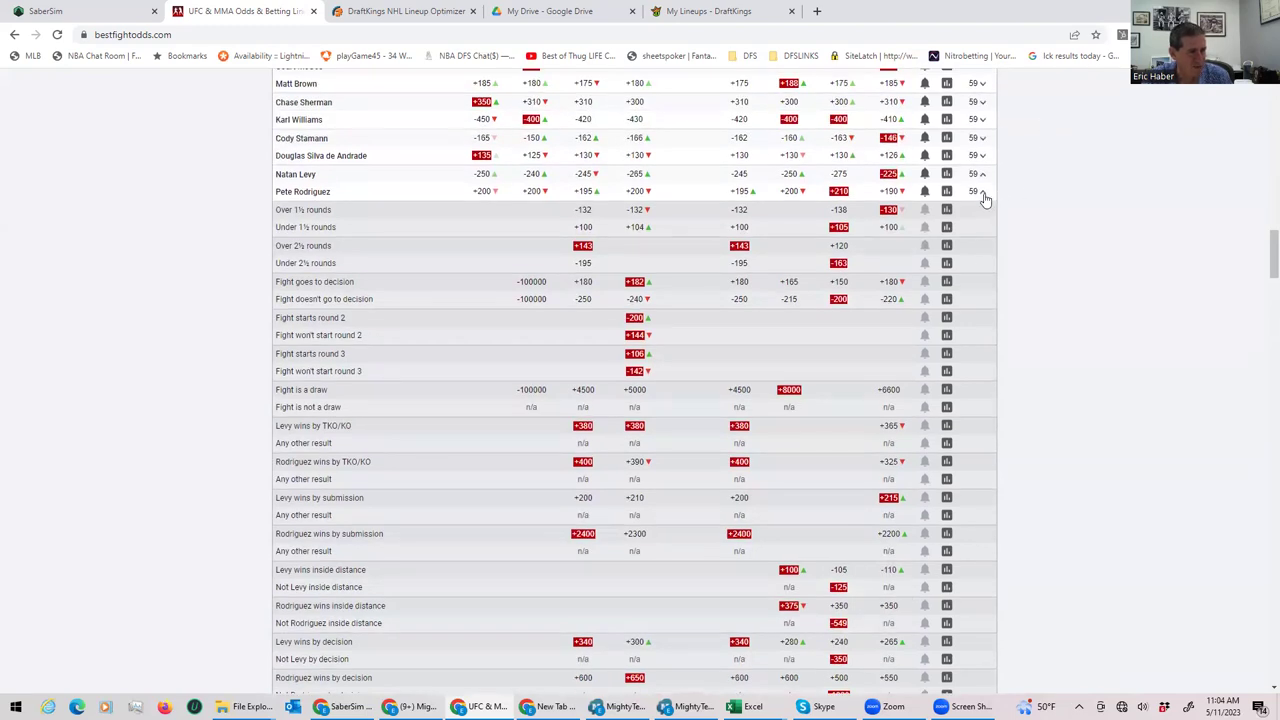
click(984, 196)
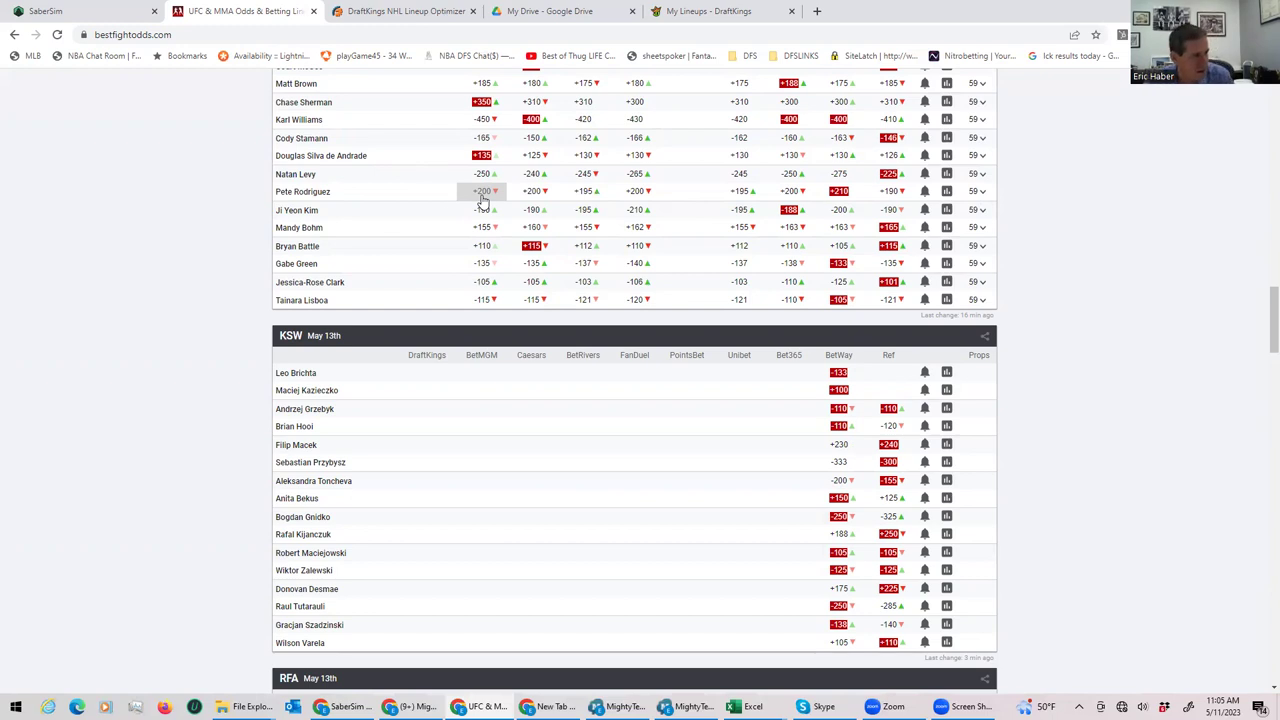
- Review the moneylines for the whole Smith vs Walker card and compare them with the fighter salaries on DraftKings
scroll(408, 195, up, 1)
scroll(410, 190, up, 3)
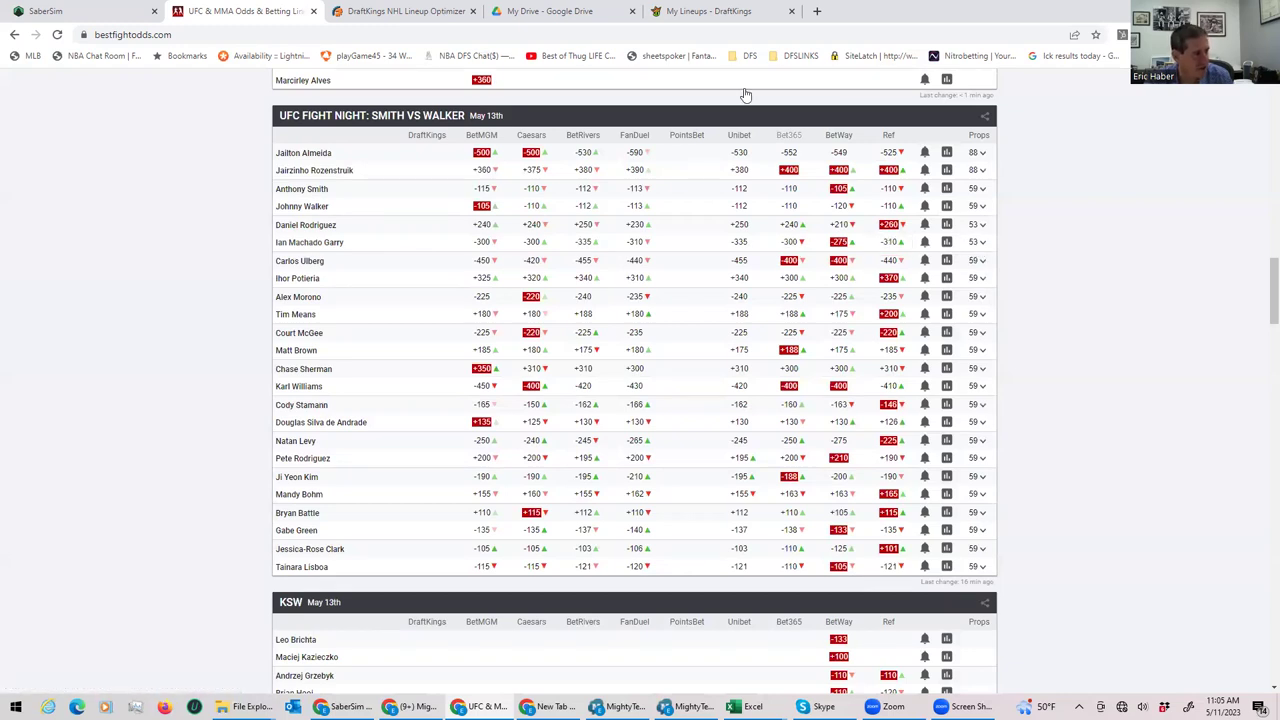
key(ctrl+5)
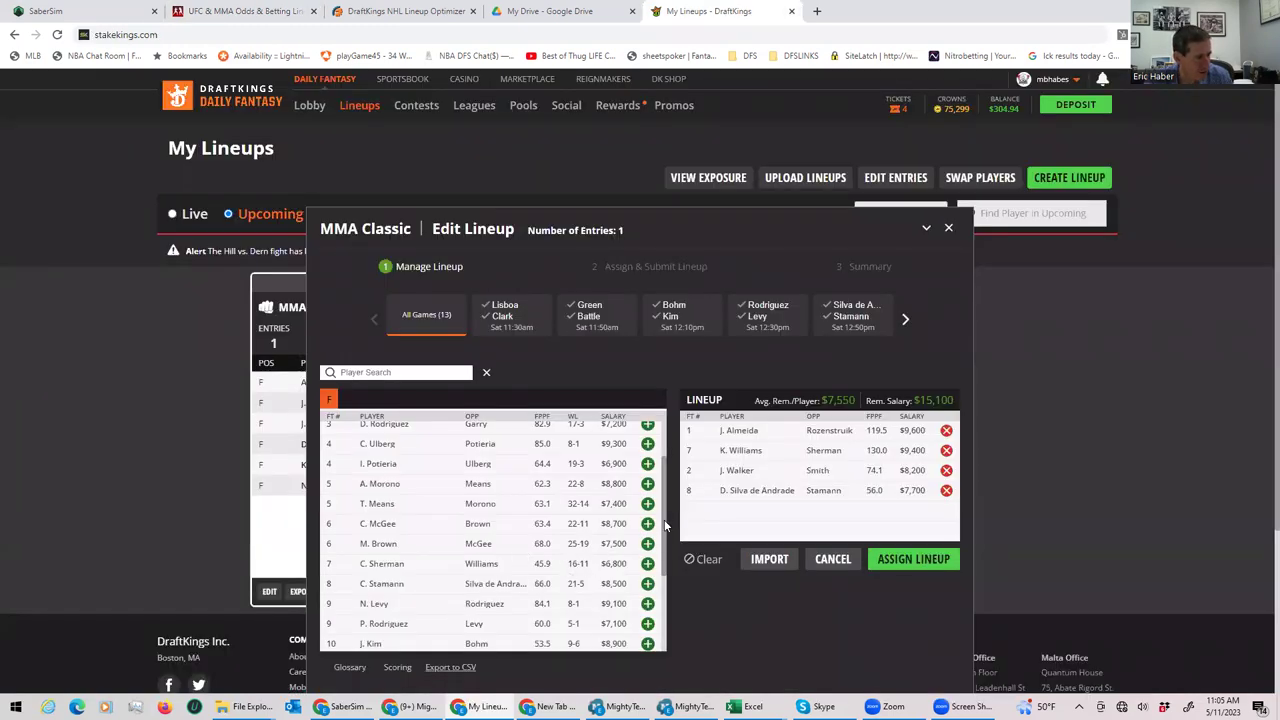
scroll(668, 524, up, 1)
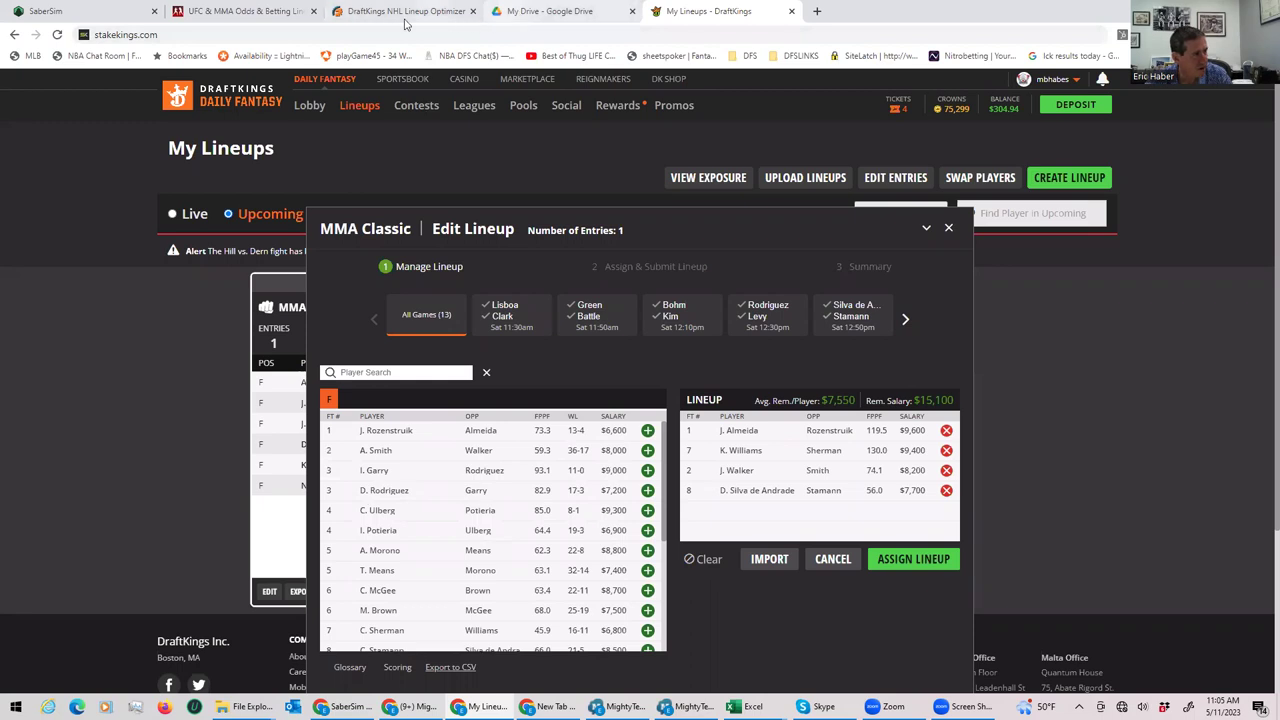
- Return to Best Fight Odds and examine the Daniel Rodriguez–Ian Machado Garry inside-distance and decision odds, collapsing the props when done
click(245, 14)
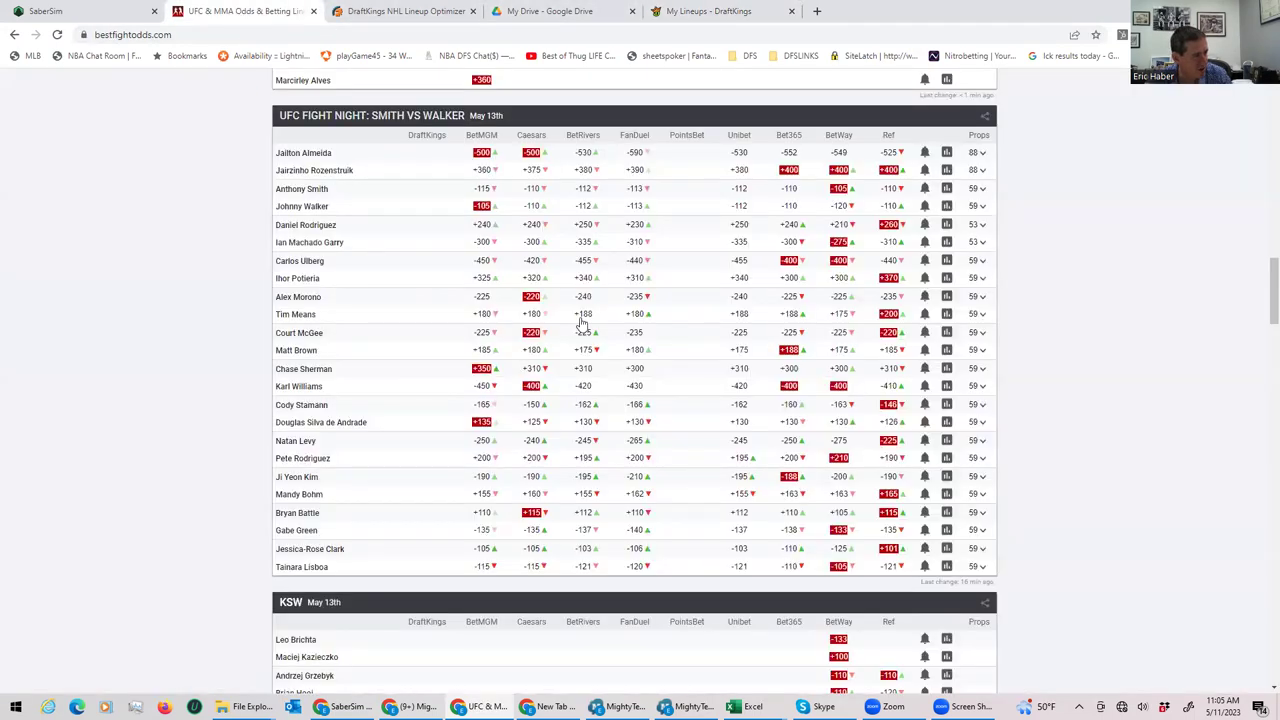
click(983, 244)
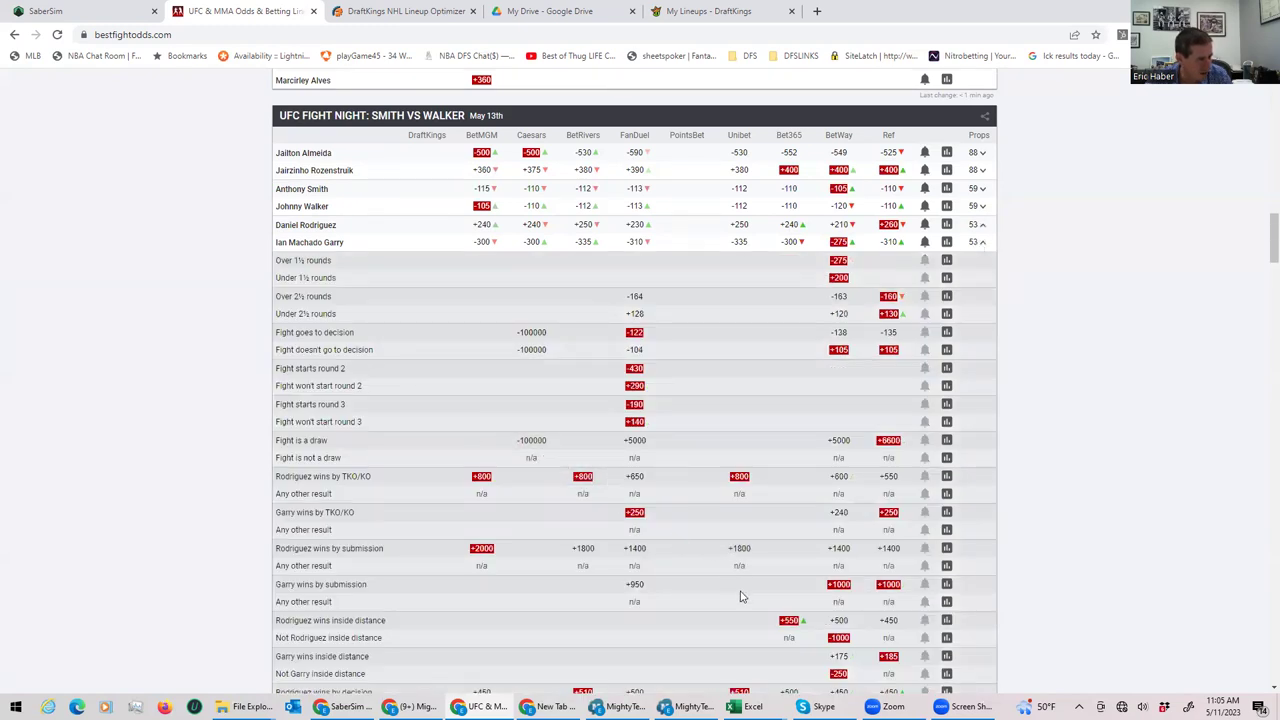
scroll(789, 620, down, 2)
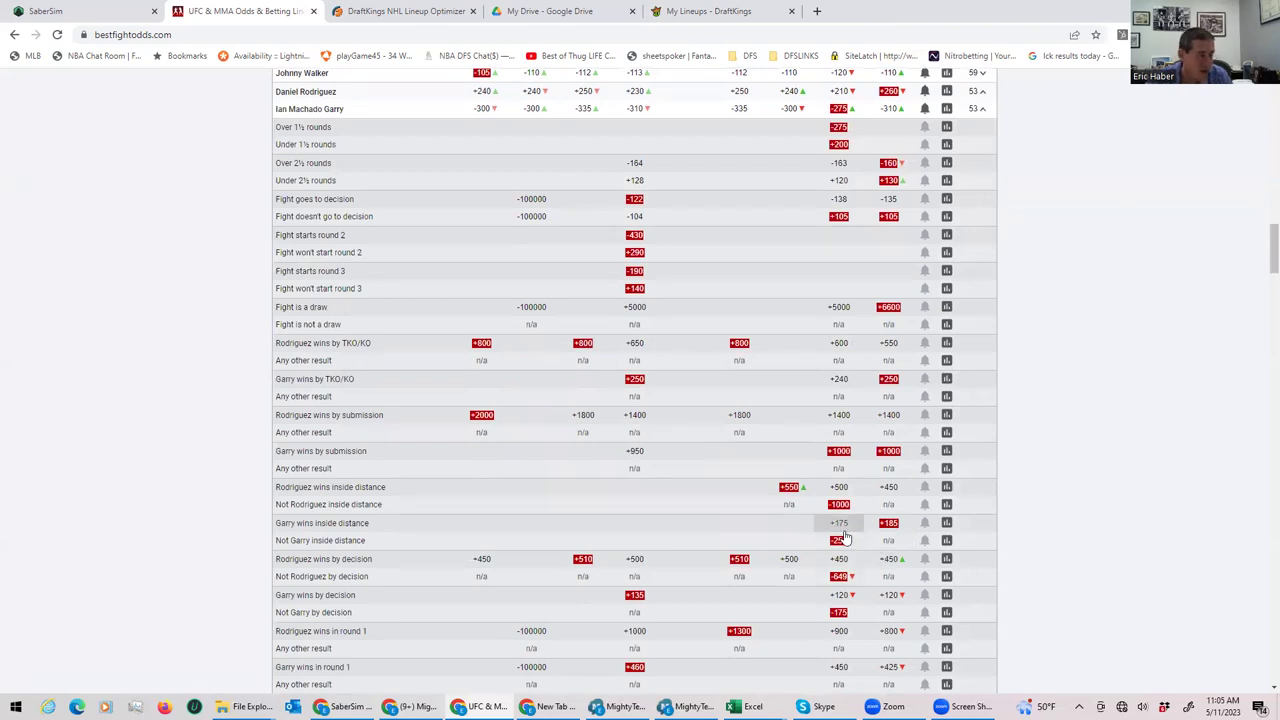
scroll(843, 536, up, 2)
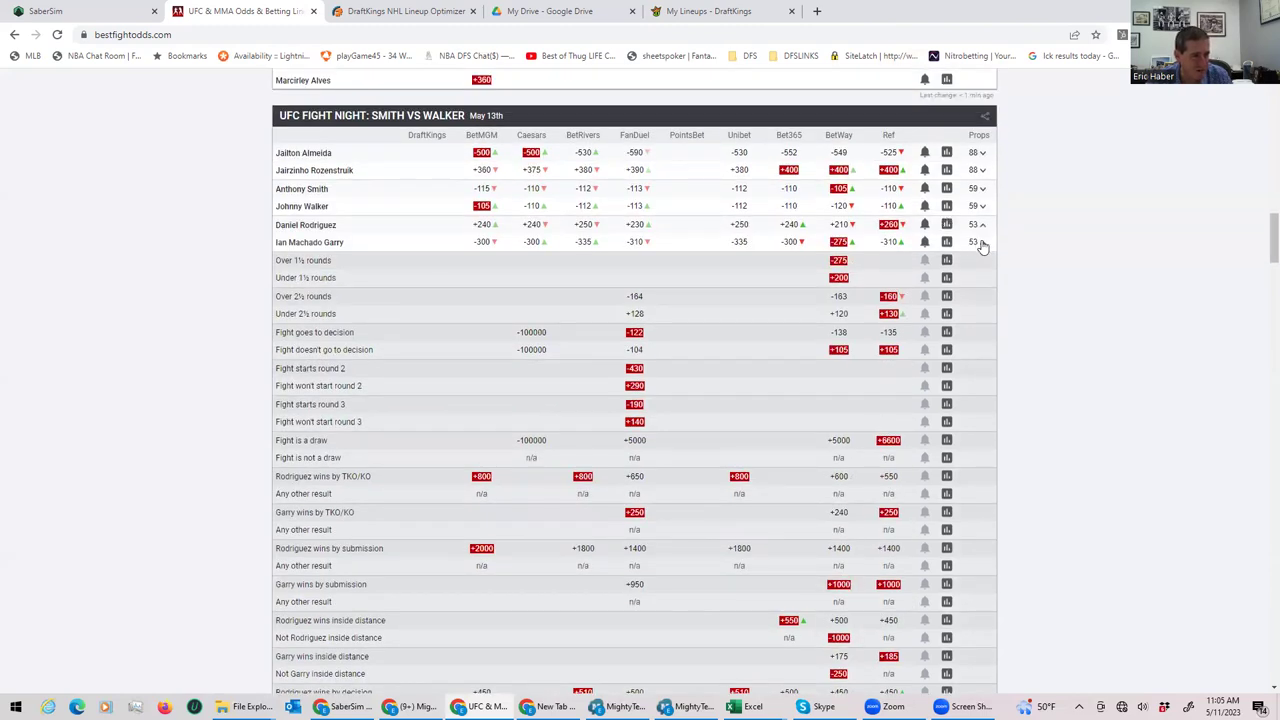
click(983, 245)
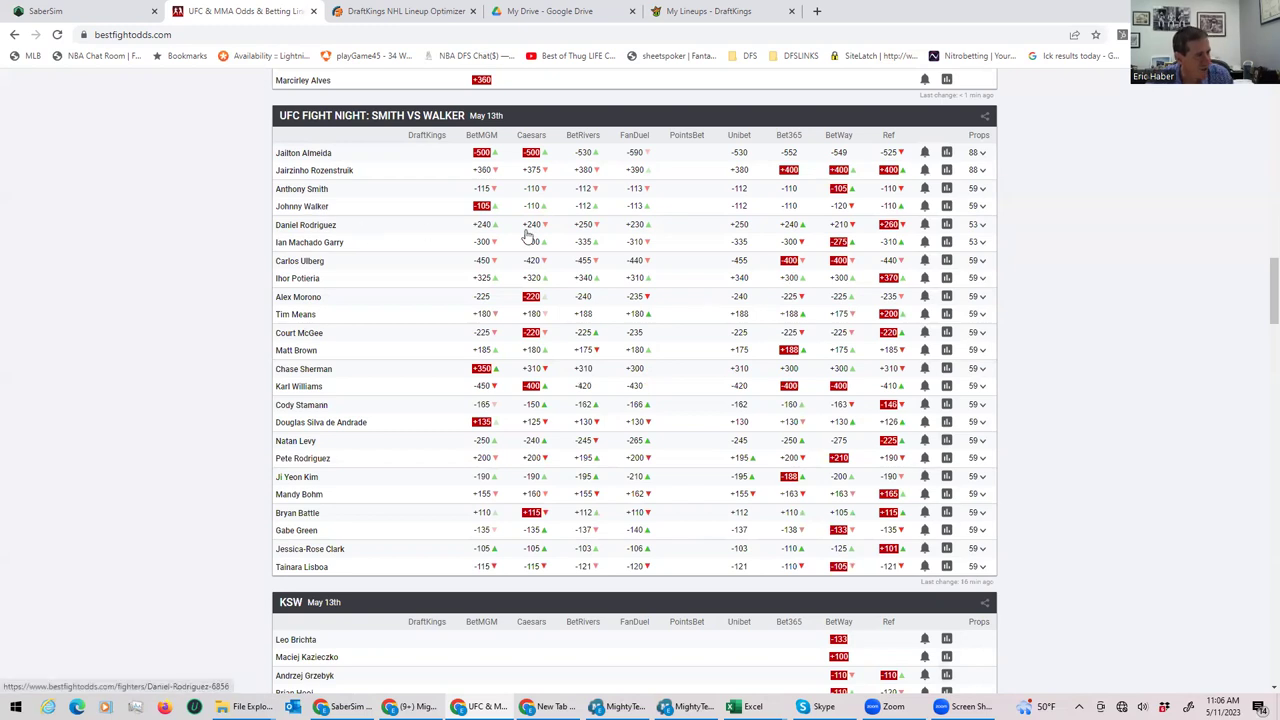
- Expand the Rodriguez–Garry props again and study the decision and round-by-round win odds, closing them when done
click(985, 229)
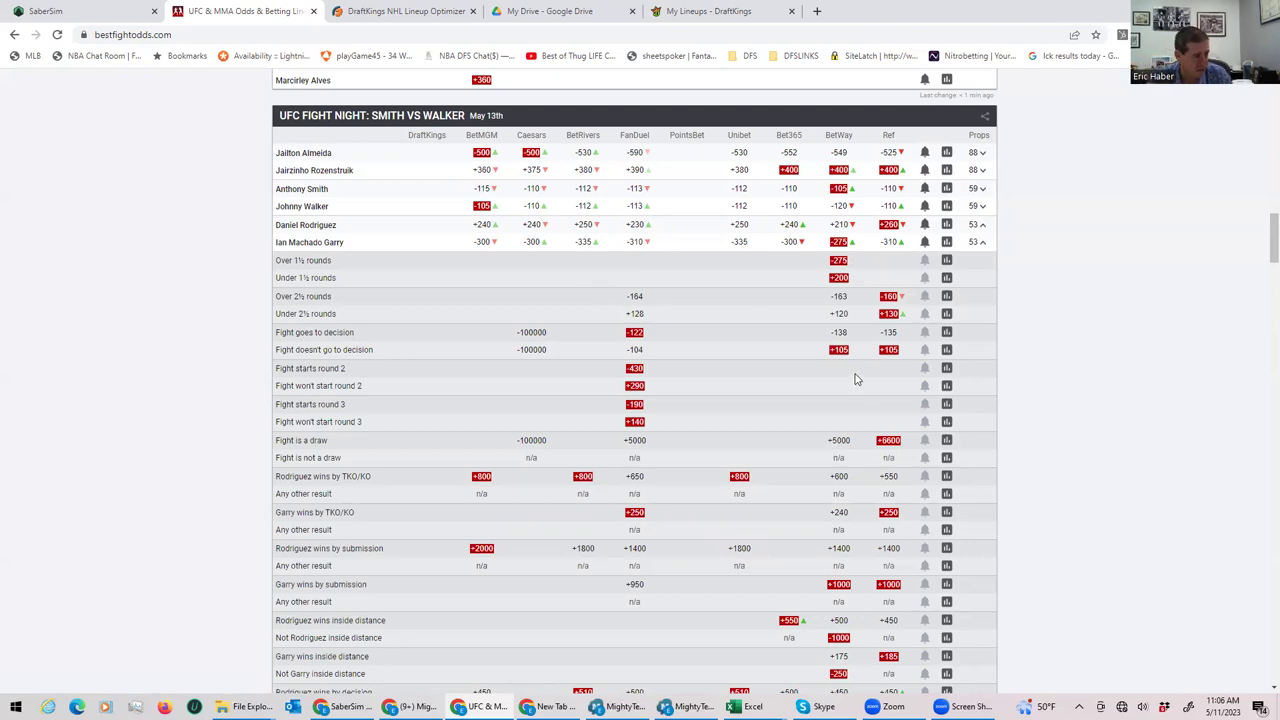
scroll(872, 432, down, 3)
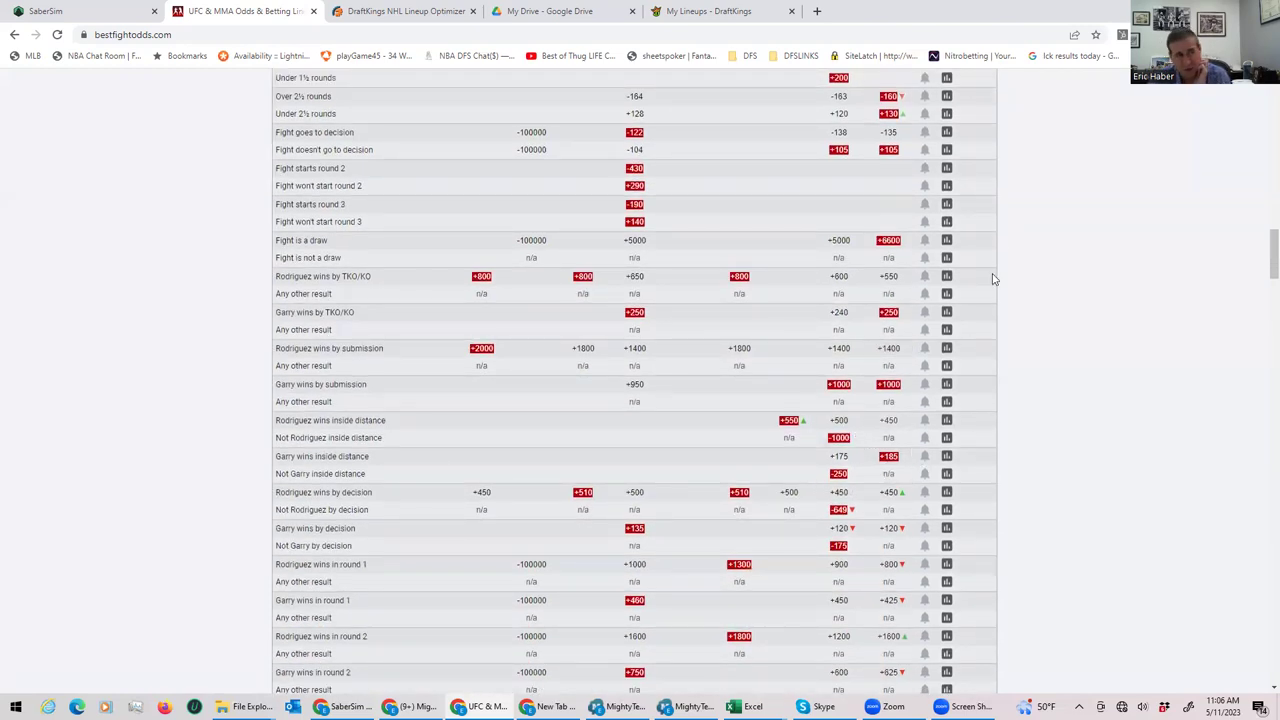
scroll(1006, 246, up, 1)
scroll(1006, 246, up, 3)
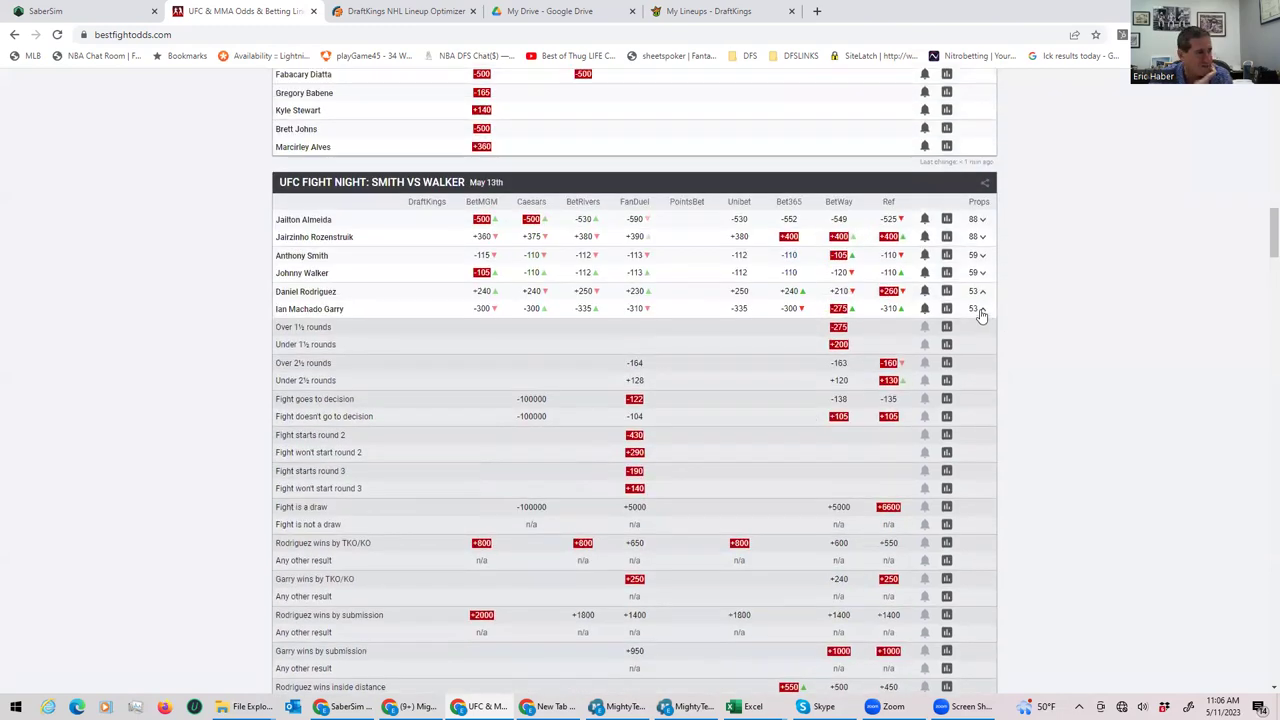
click(978, 308)
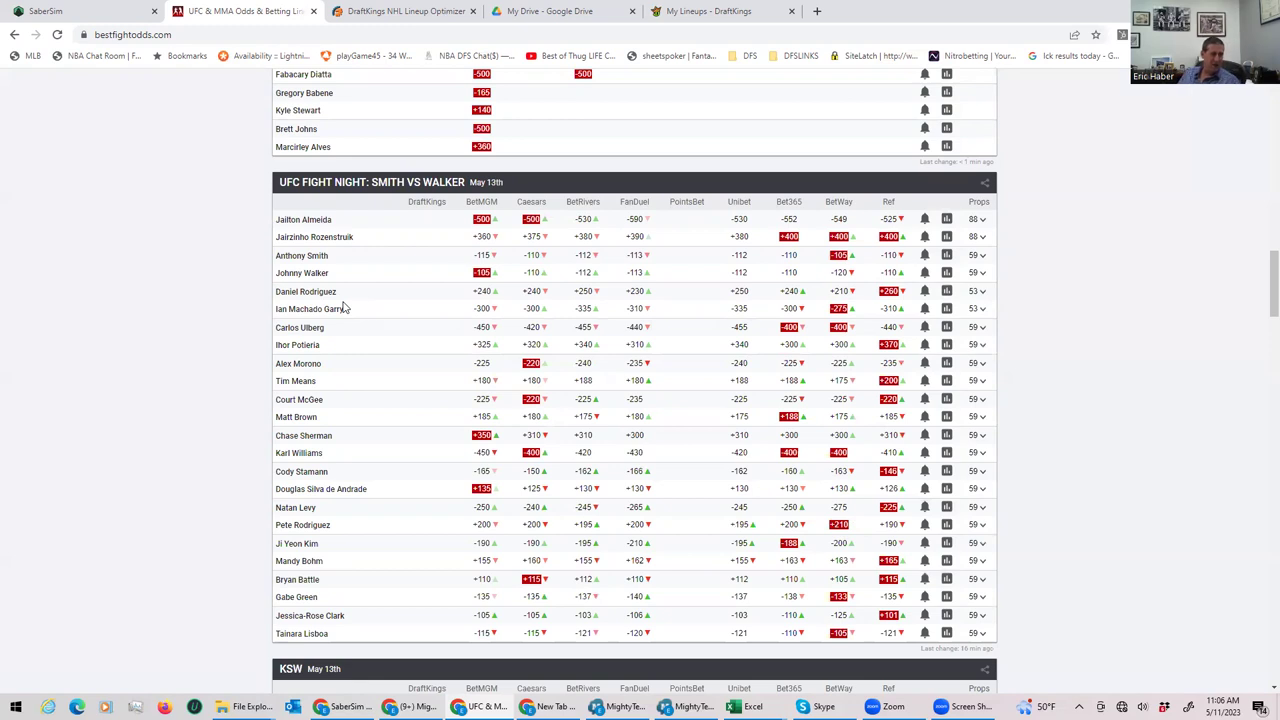
- Switch to DraftKings and scan the fighter list through the last bouts for salaries that fit the remaining lineup spots
click(684, 12)
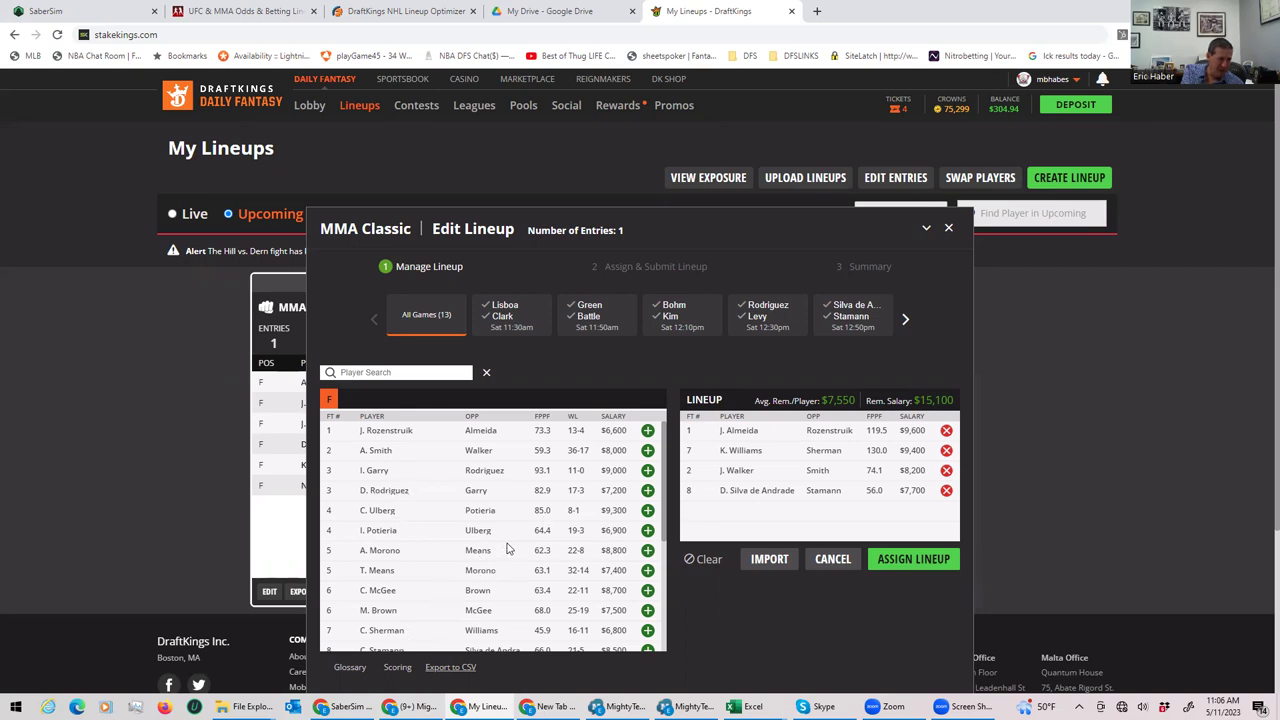
drag(665, 492, 652, 628)
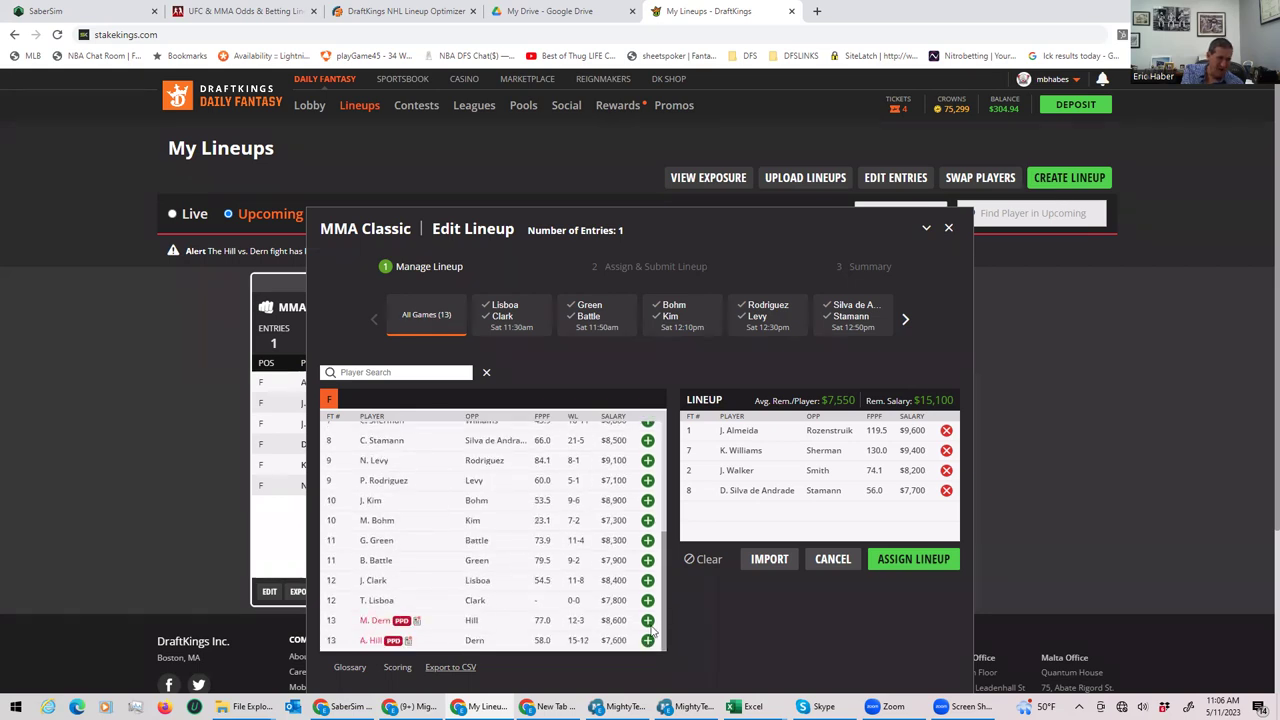